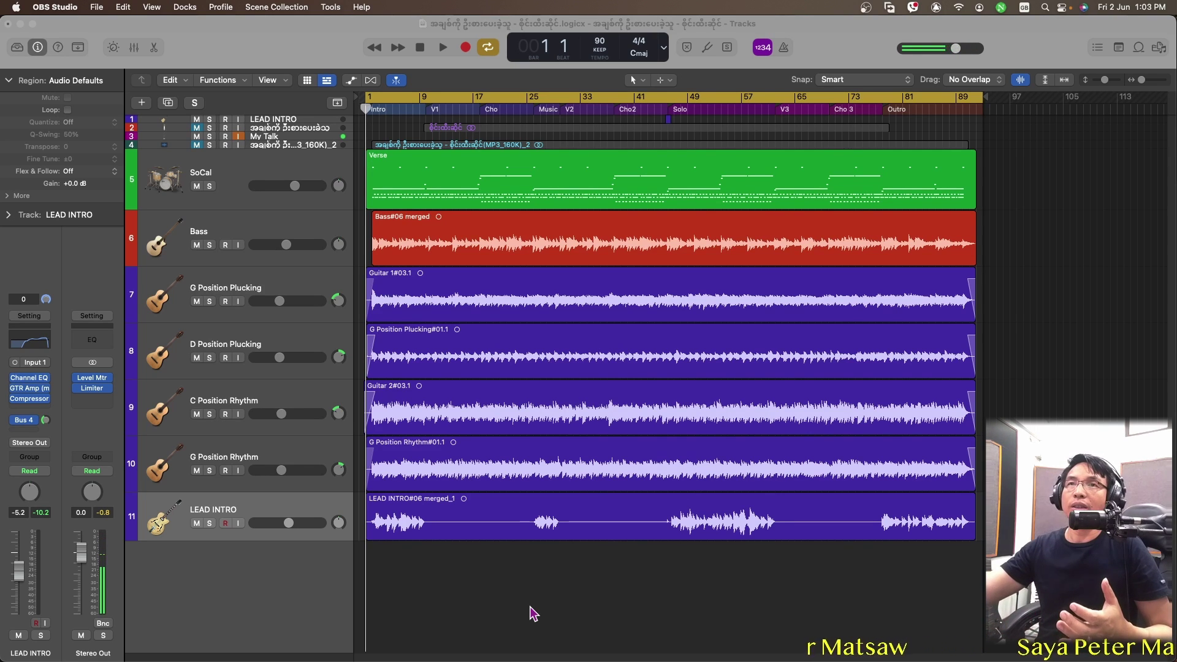
Step: Minimize the project window, switch to Chrome and open the Google home page
{"action": "left_click", "coordinate": [20, 24]}
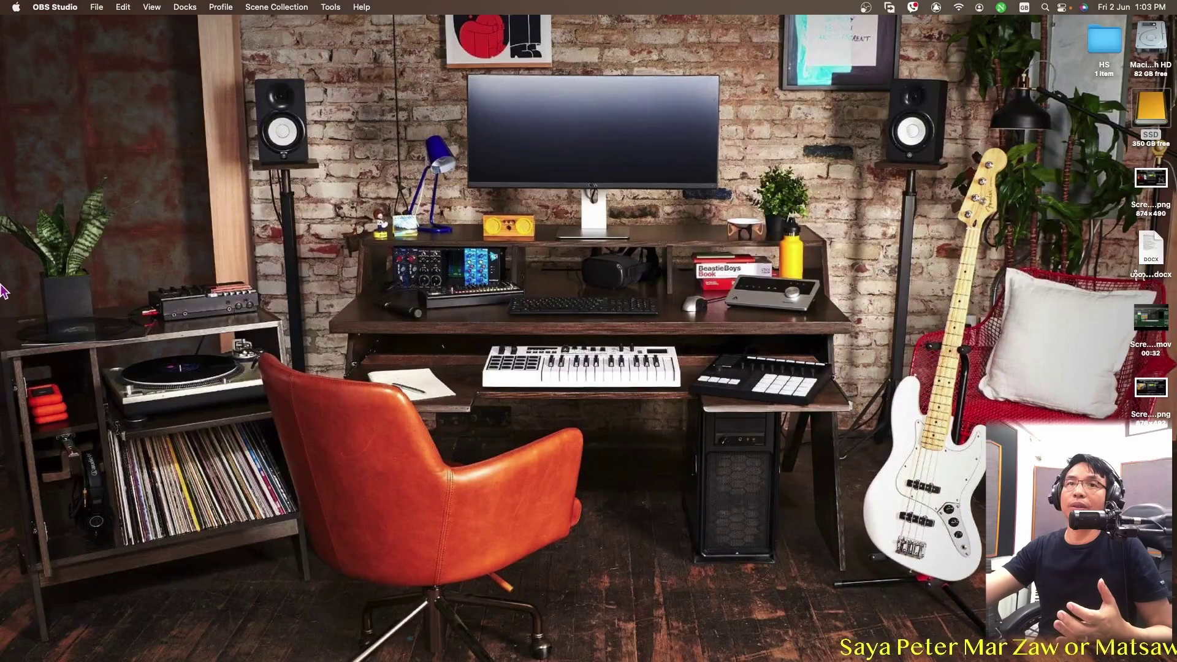
{"action": "mouse_move", "coordinate": [2, 291]}
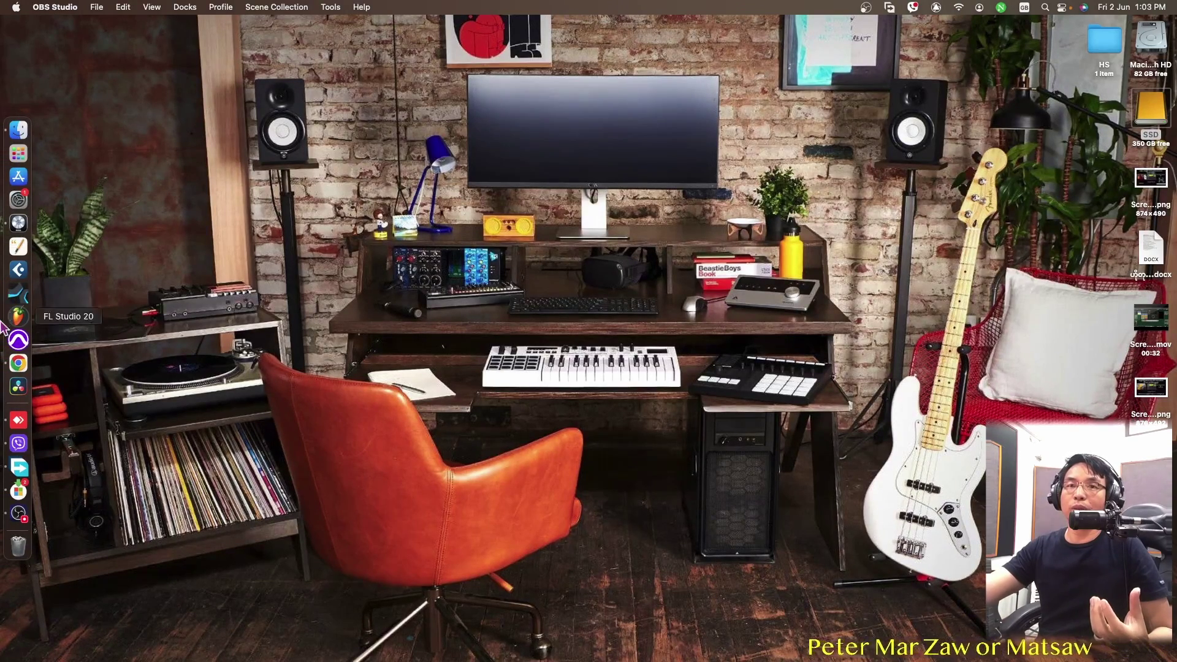
{"action": "left_click", "coordinate": [18, 365]}
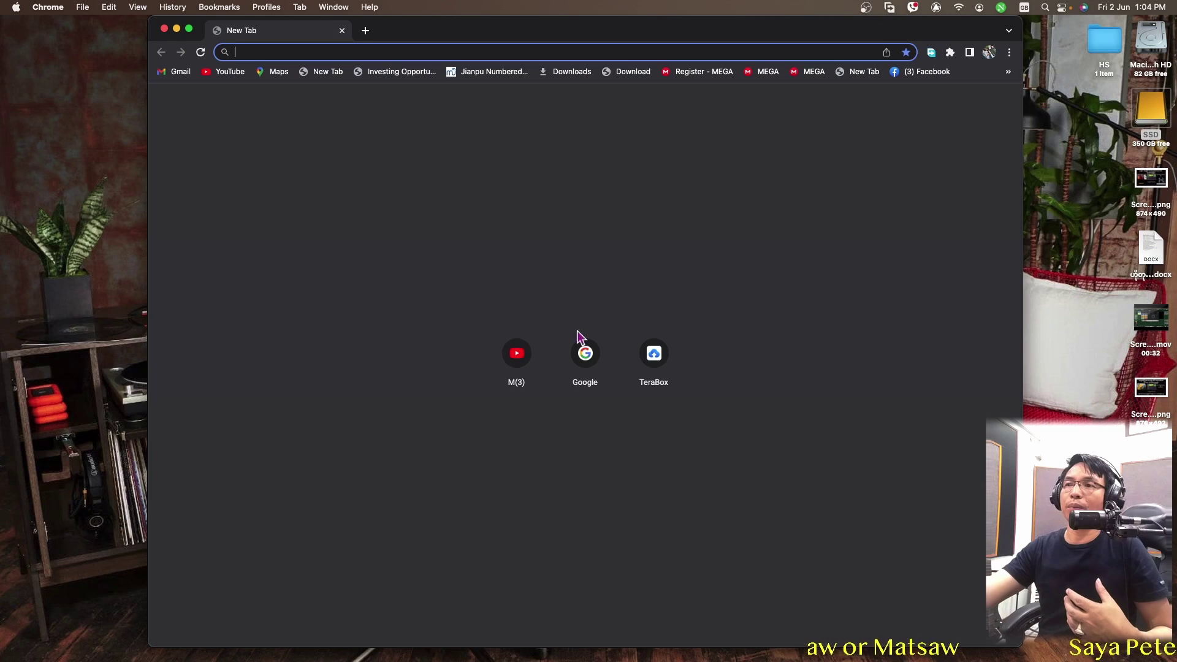
{"action": "left_click", "coordinate": [586, 367]}
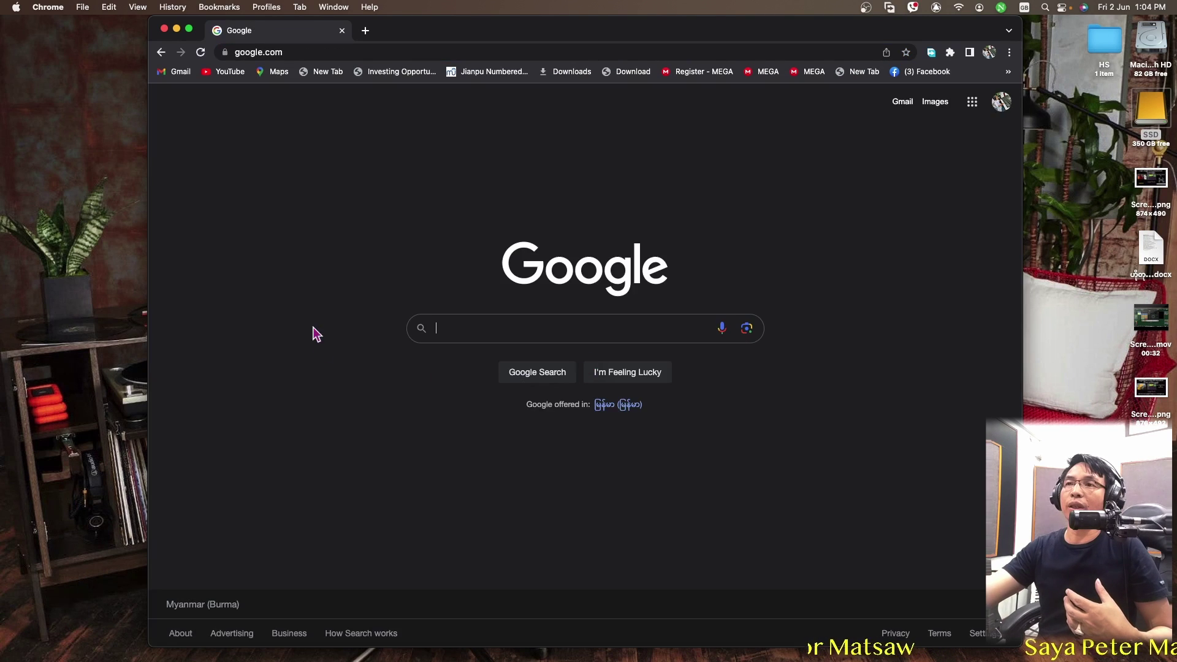
Step: Search Google for "vocal remover" and open the Vocal Remover and Isolation site at vocalremover.org
{"action": "left_click", "coordinate": [462, 330]}
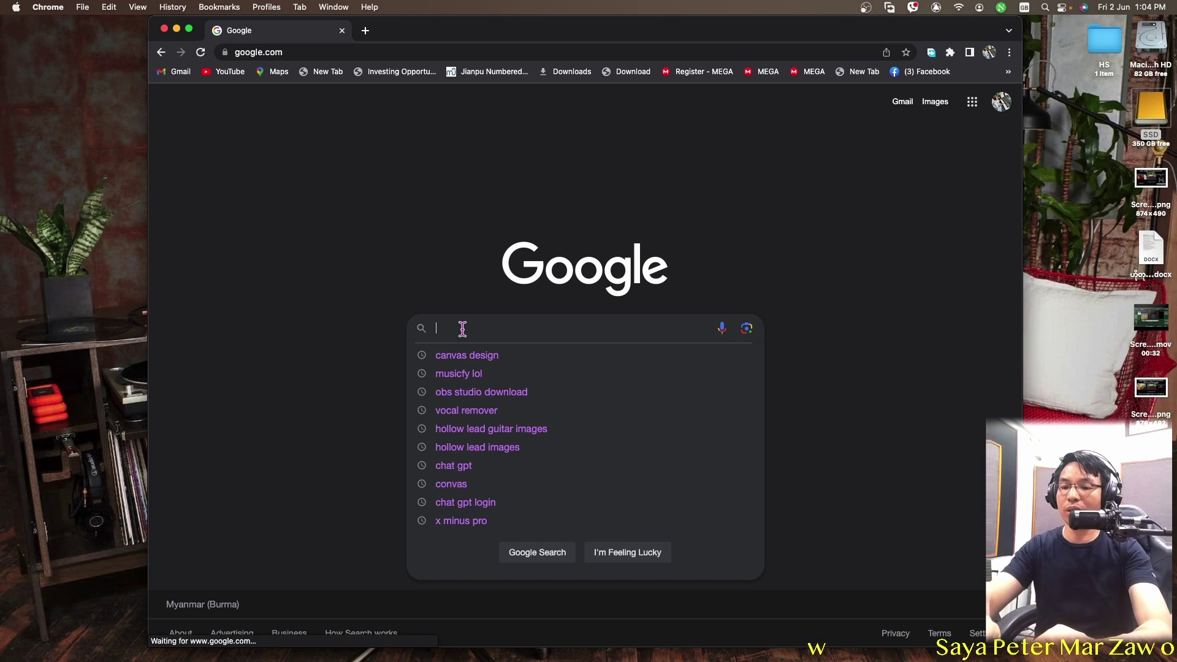
{"action": "type", "text": "voc"}
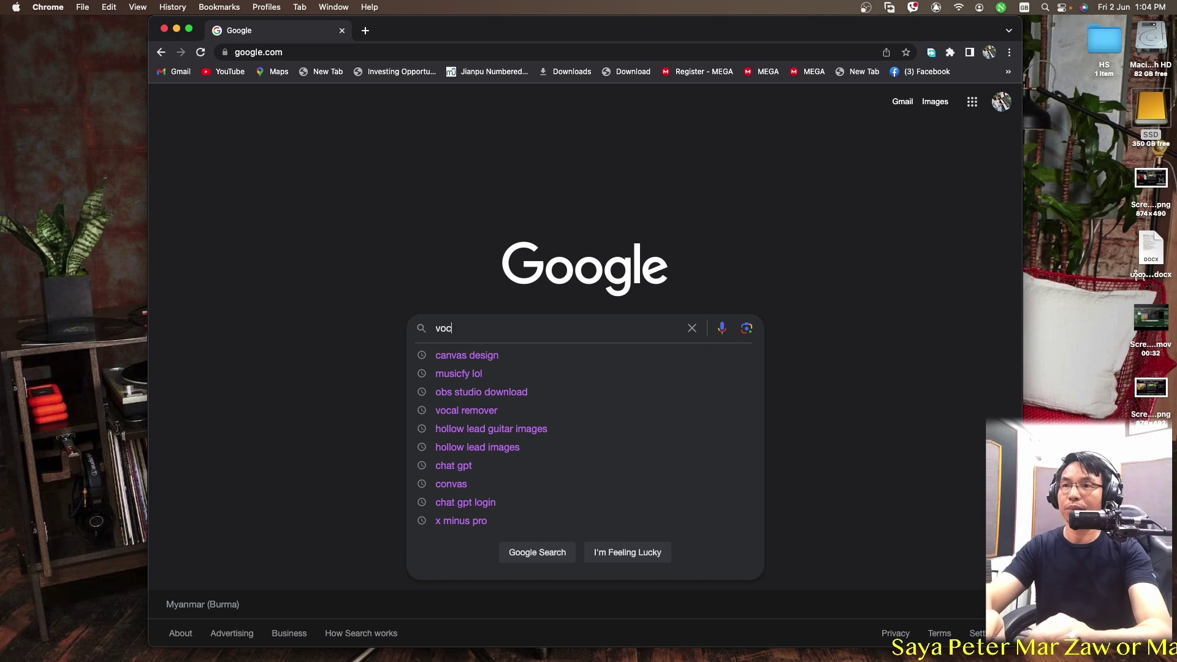
{"action": "type", "text": "al re"}
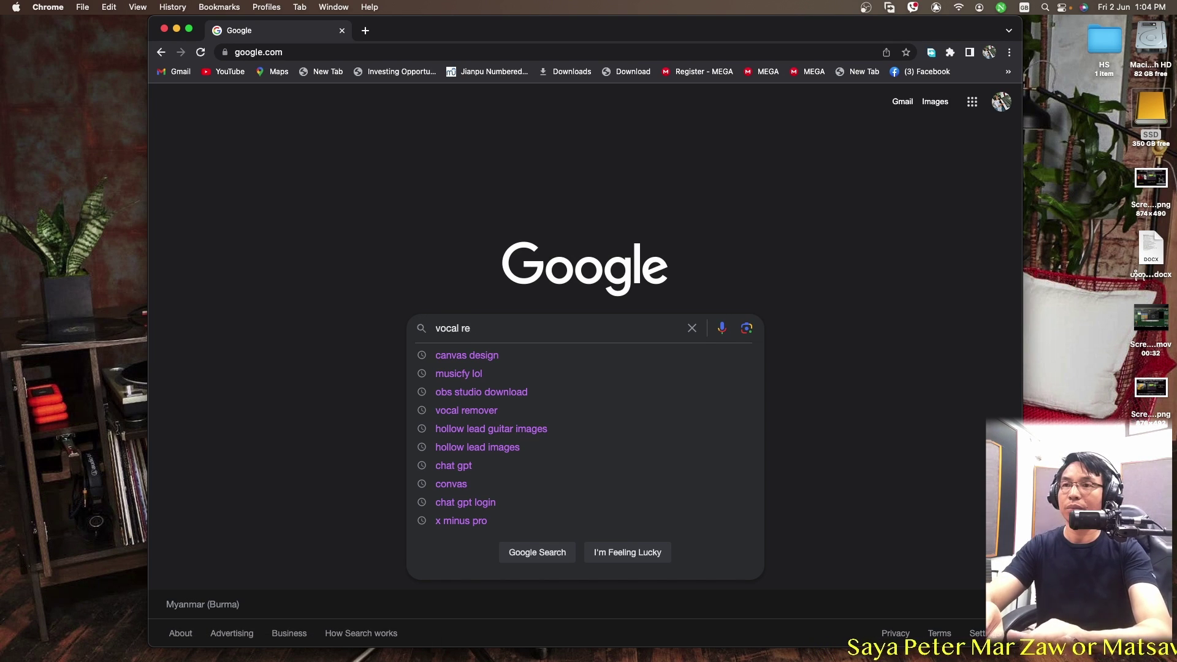
{"action": "type", "text": "mover"}
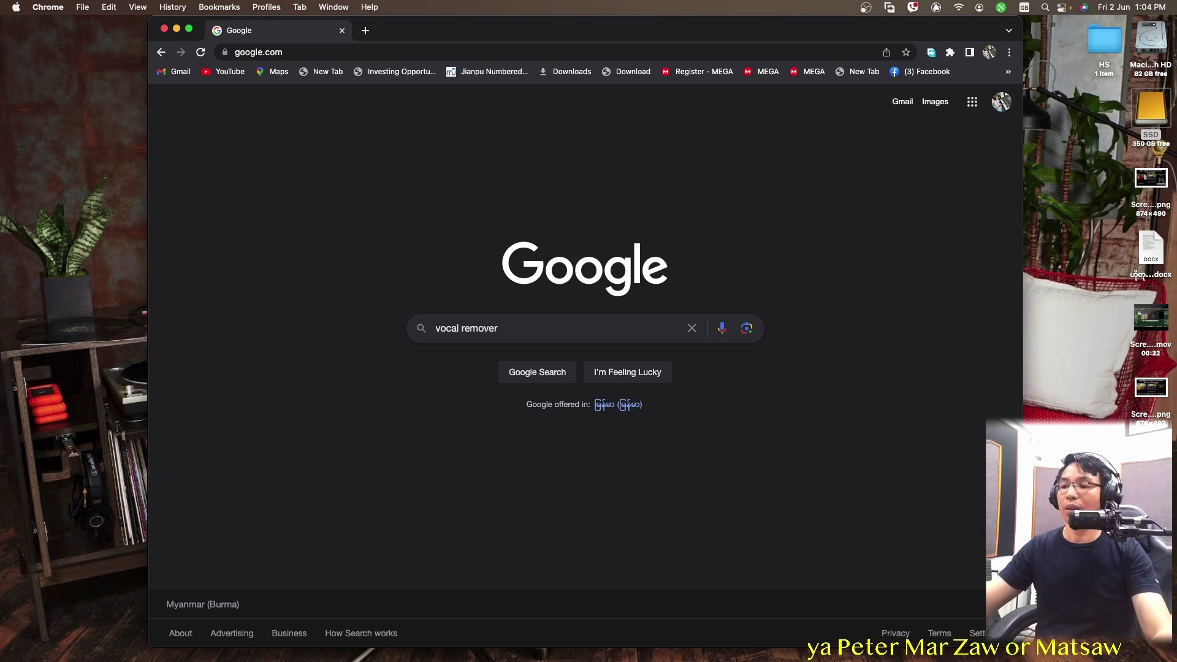
{"action": "key", "text": "Return"}
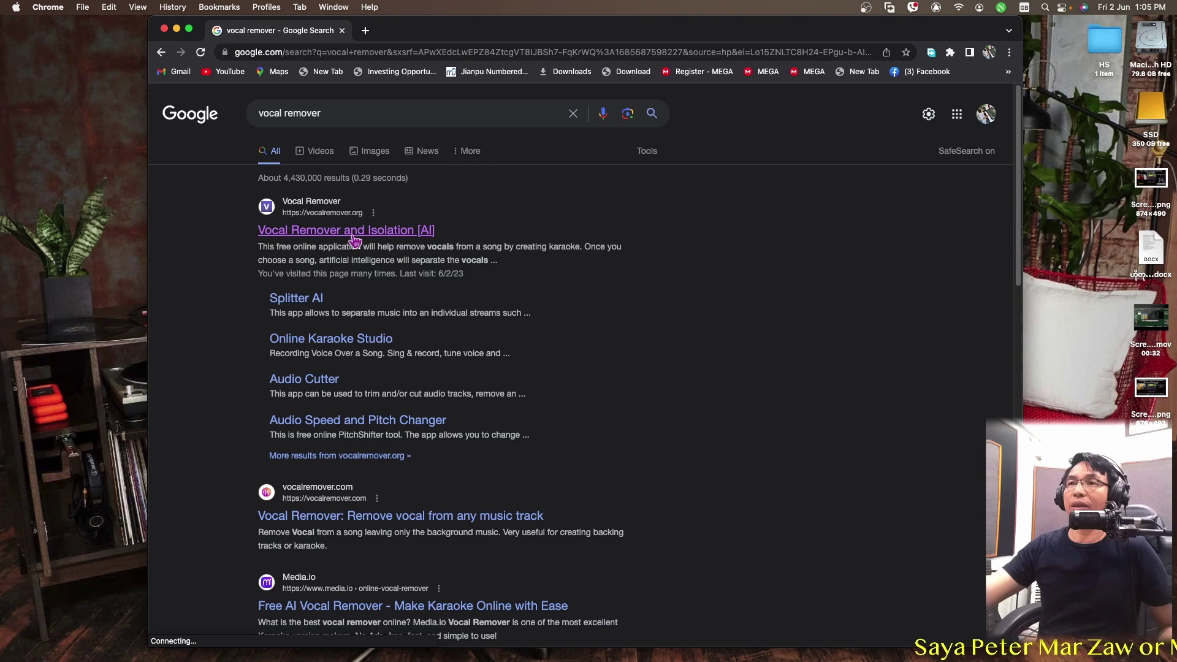
{"action": "left_click", "coordinate": [329, 236]}
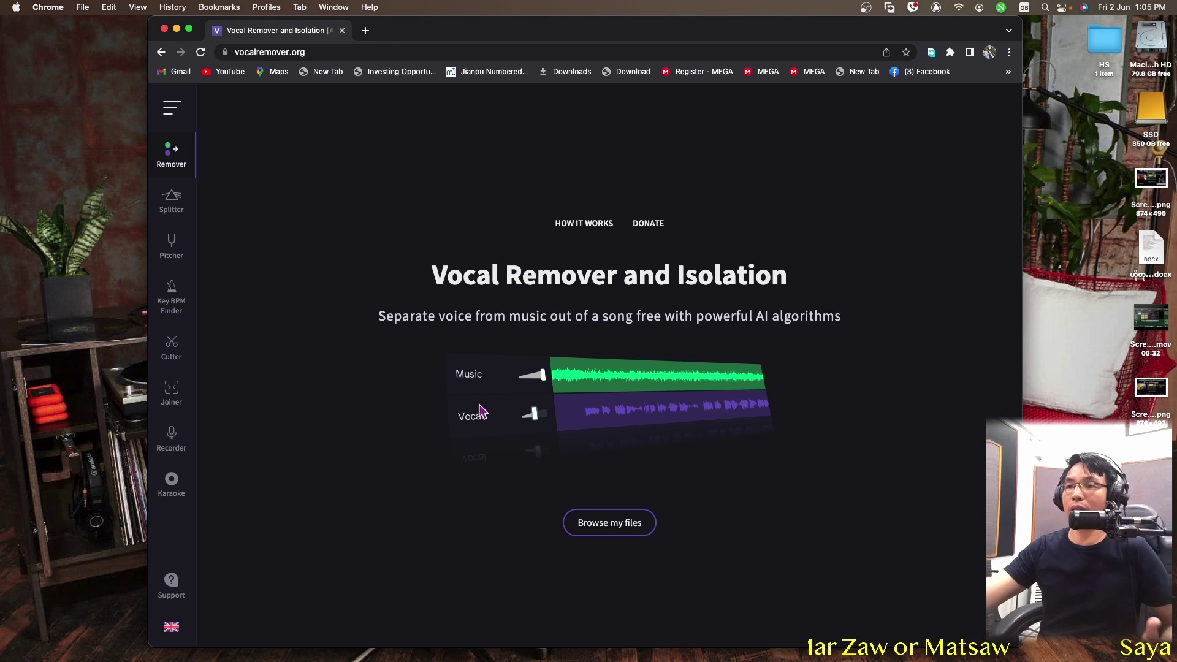
Step: Load the original song's MP3 from the project folder into the vocal remover
{"action": "left_click", "coordinate": [616, 531]}
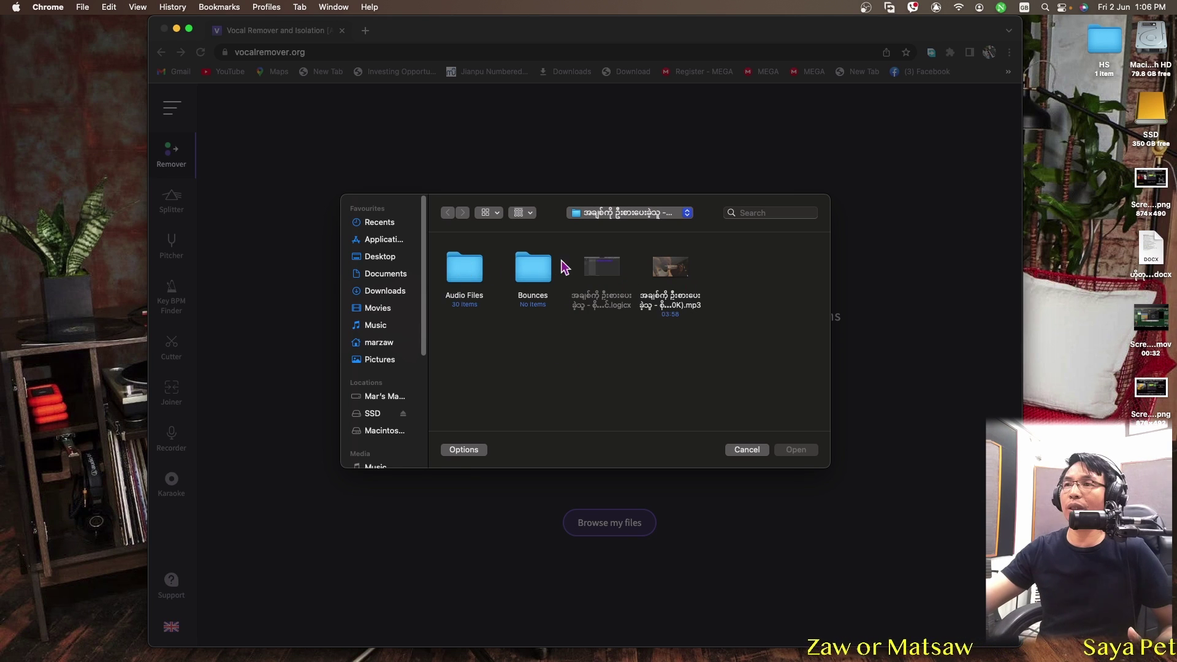
{"action": "left_click", "coordinate": [680, 276]}
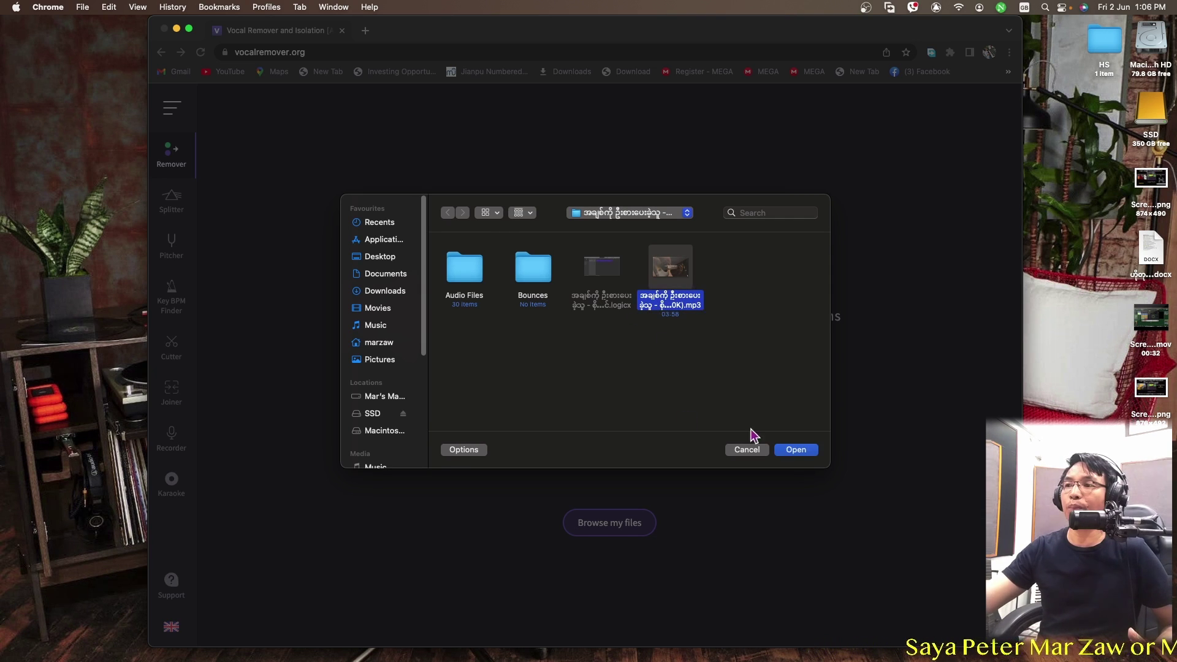
{"action": "left_click", "coordinate": [803, 452]}
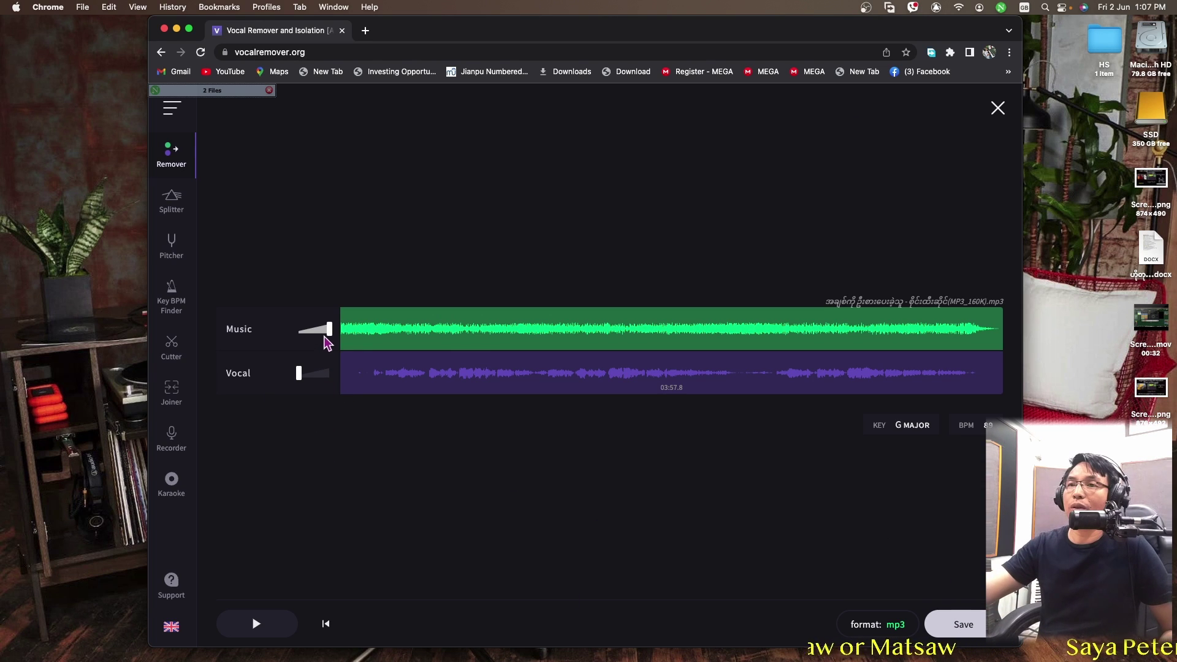
Step: Lower the Music level to minimum, raise Vocal to 100, and save the vocal stem as MP3 to the Downloads folder
{"action": "left_click_drag", "start_coordinate": [329, 330], "coordinate": [298, 330]}
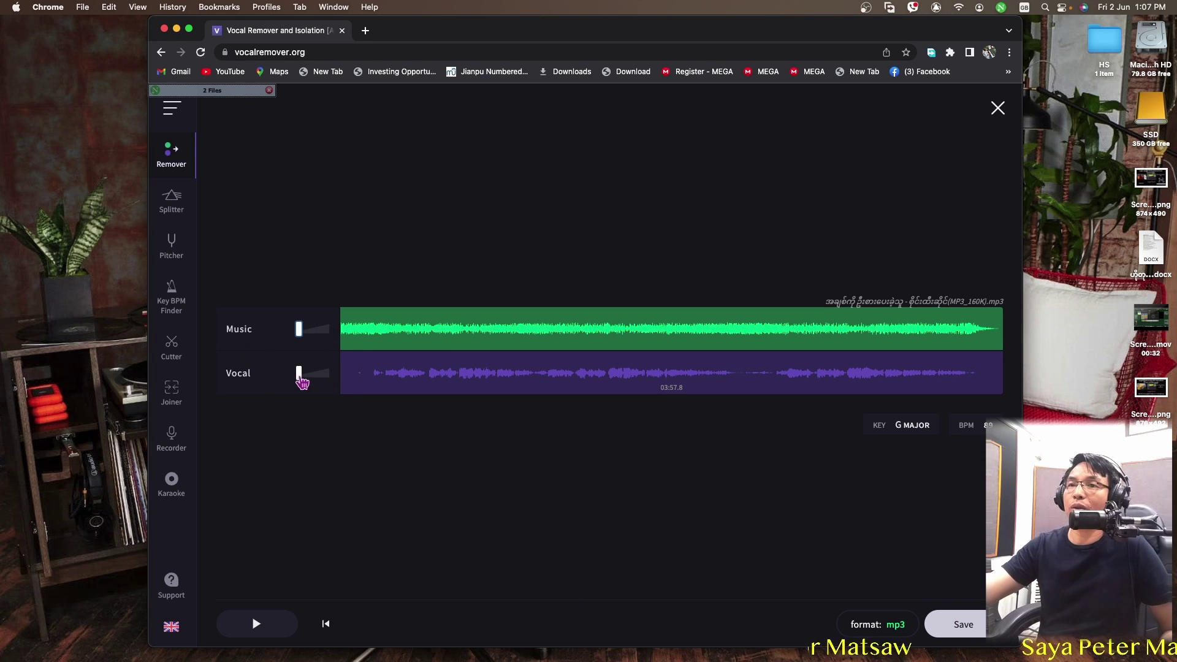
{"action": "left_click_drag", "start_coordinate": [300, 374], "coordinate": [336, 380]}
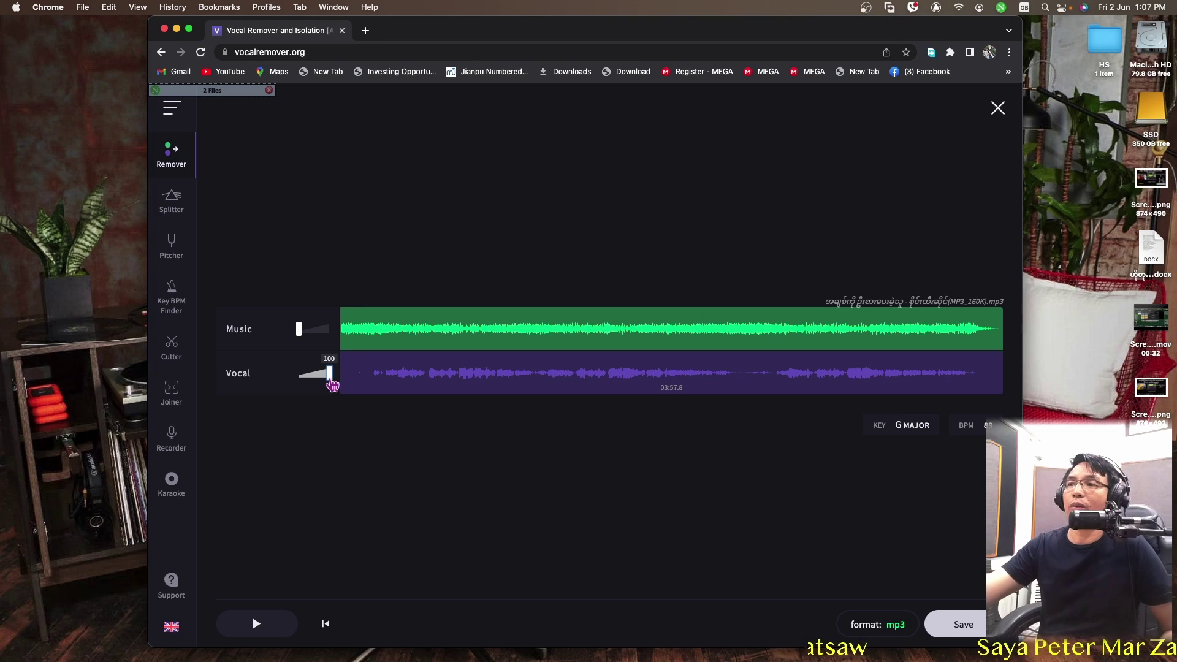
{"action": "left_click", "coordinate": [964, 625]}
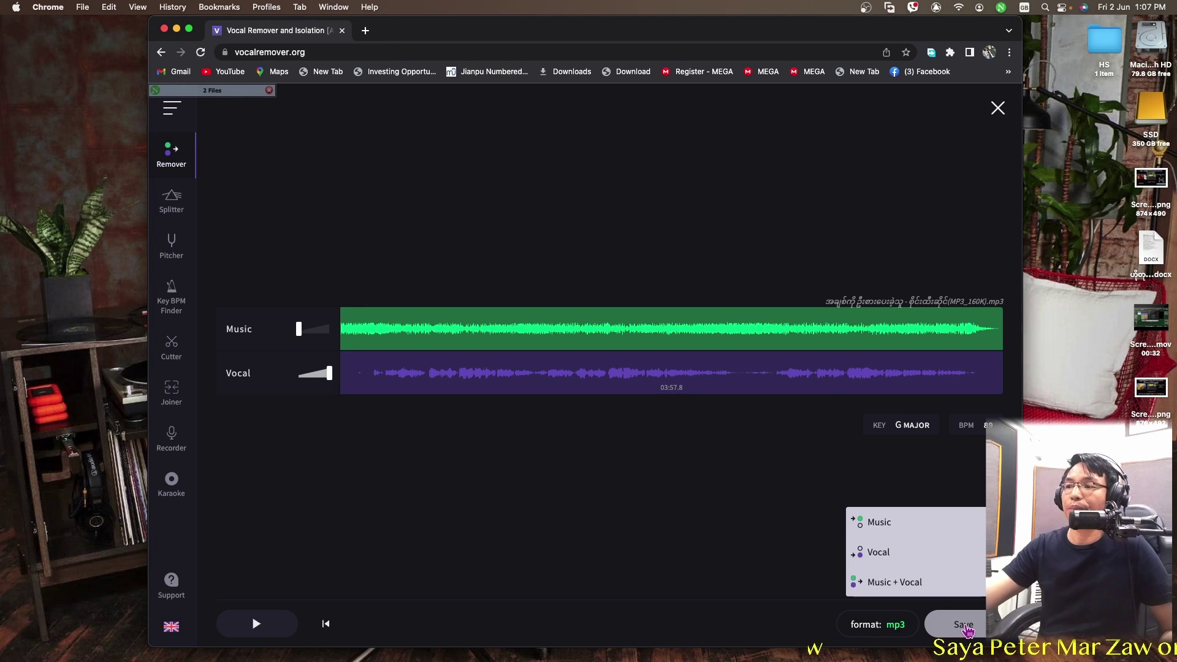
{"action": "left_click", "coordinate": [900, 553]}
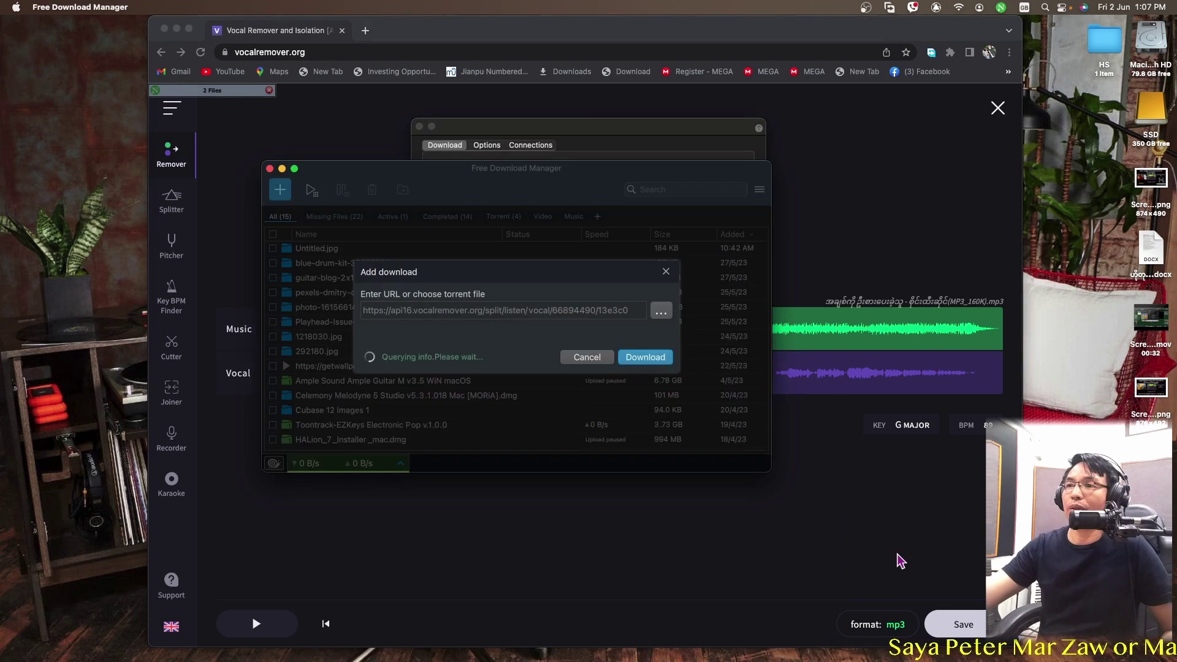
{"action": "left_click", "coordinate": [645, 357]}
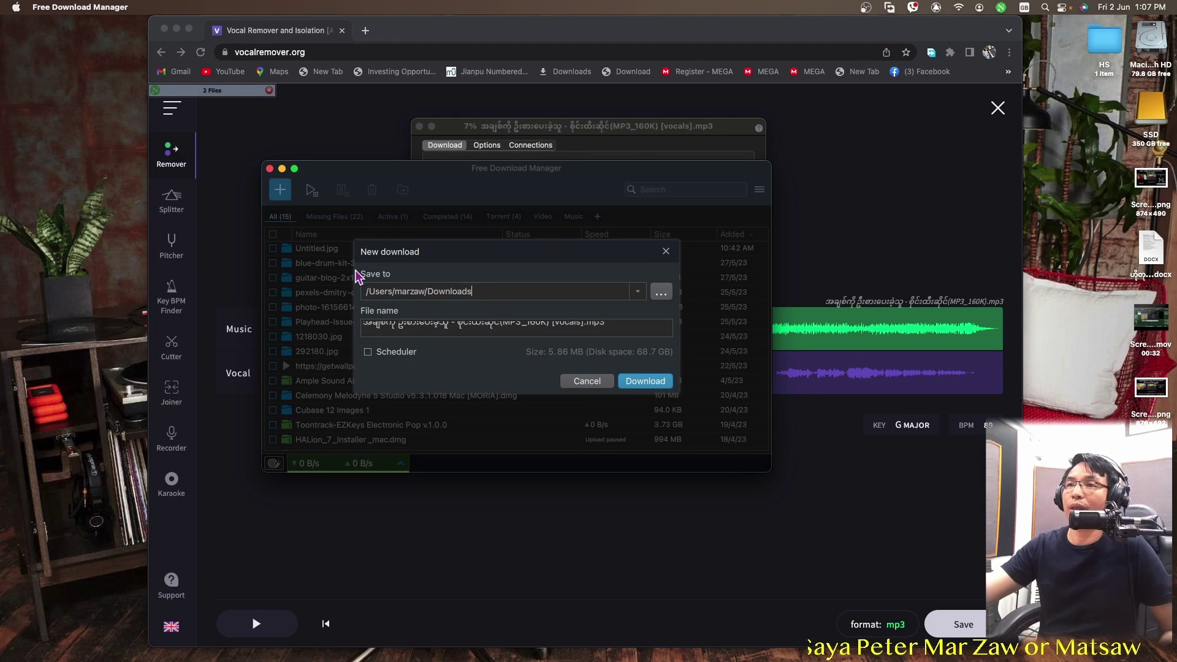
{"action": "left_click", "coordinate": [645, 381]}
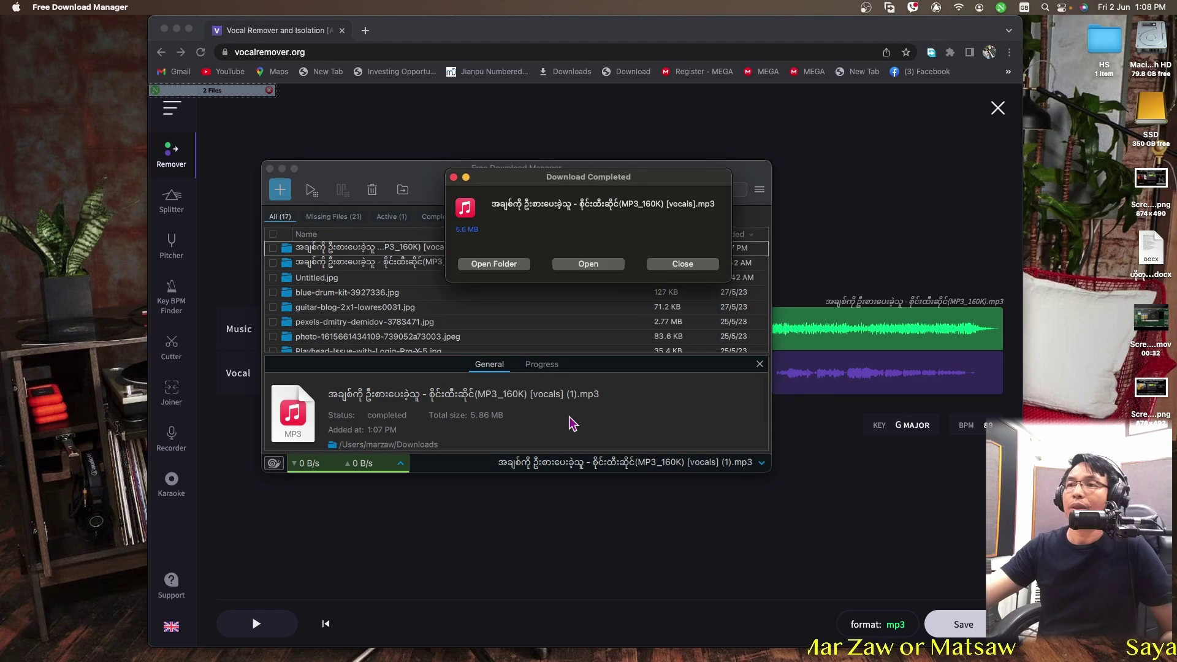
Step: Close the download manager windows and the vocal remover page
{"action": "left_click", "coordinate": [708, 268]}
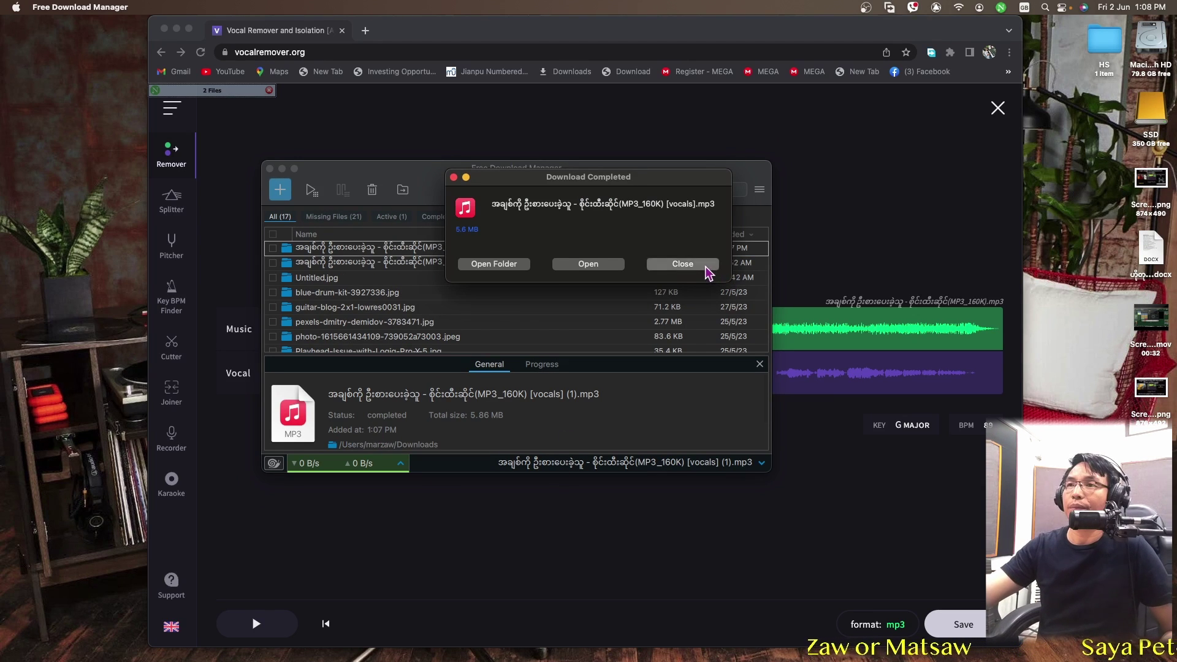
{"action": "left_click", "coordinate": [270, 169]}
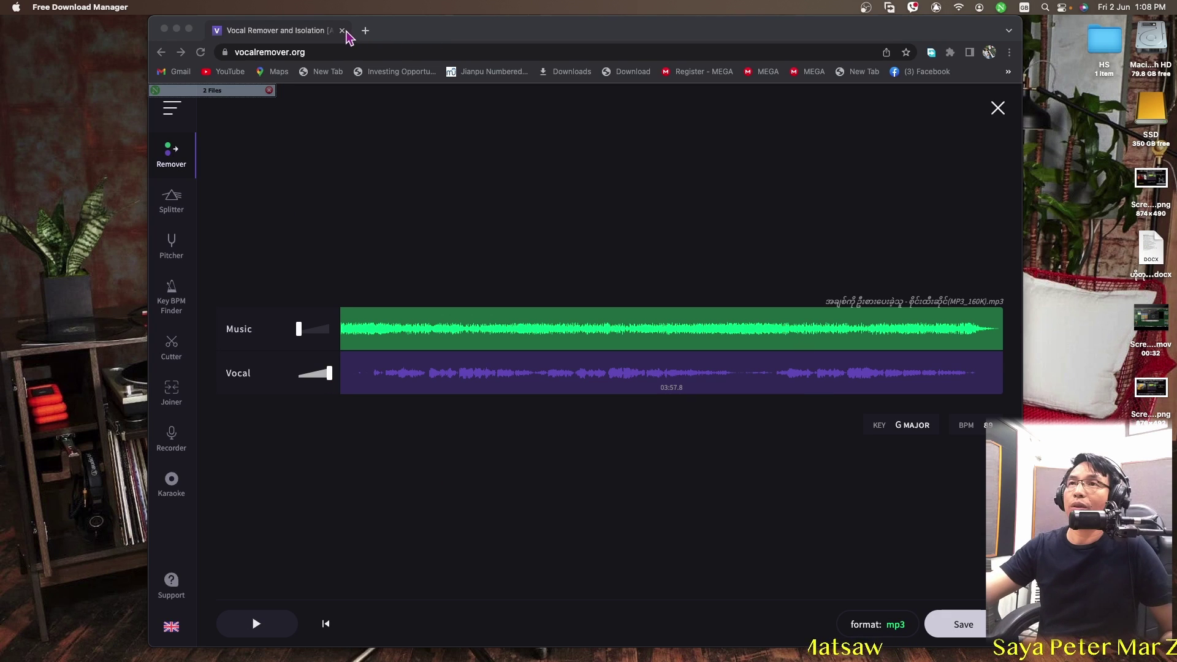
{"action": "left_click", "coordinate": [342, 30]}
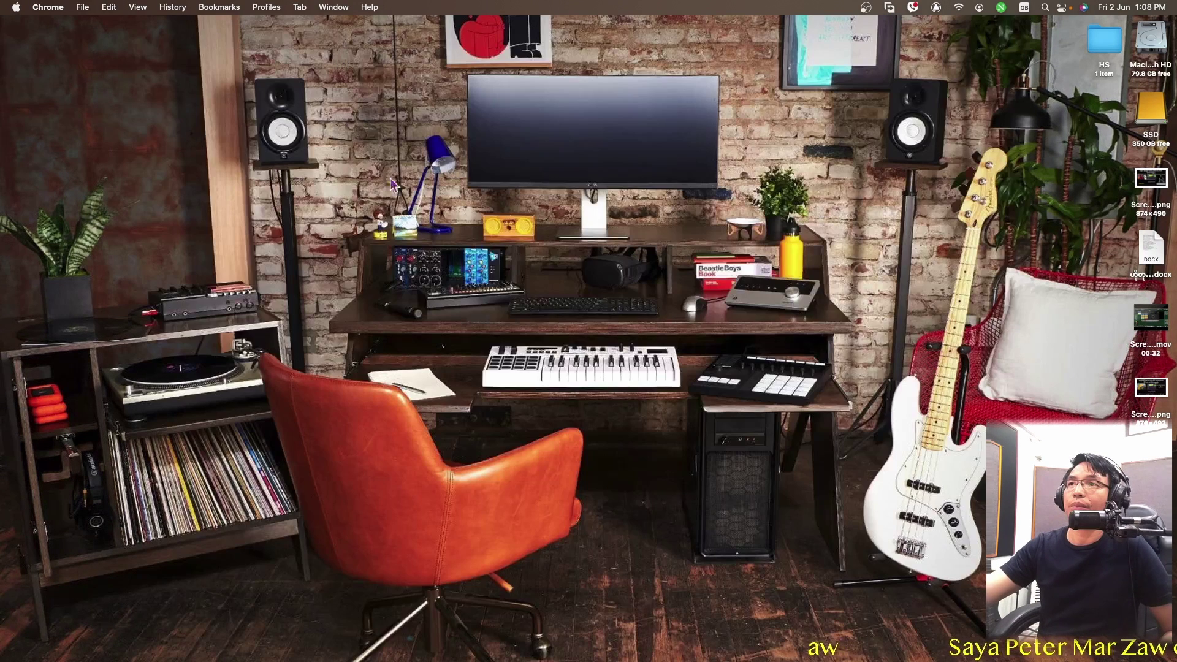
Step: Switch to Finder and open the Downloads folder to locate the saved vocals MP3
{"action": "mouse_move", "coordinate": [2, 276]}
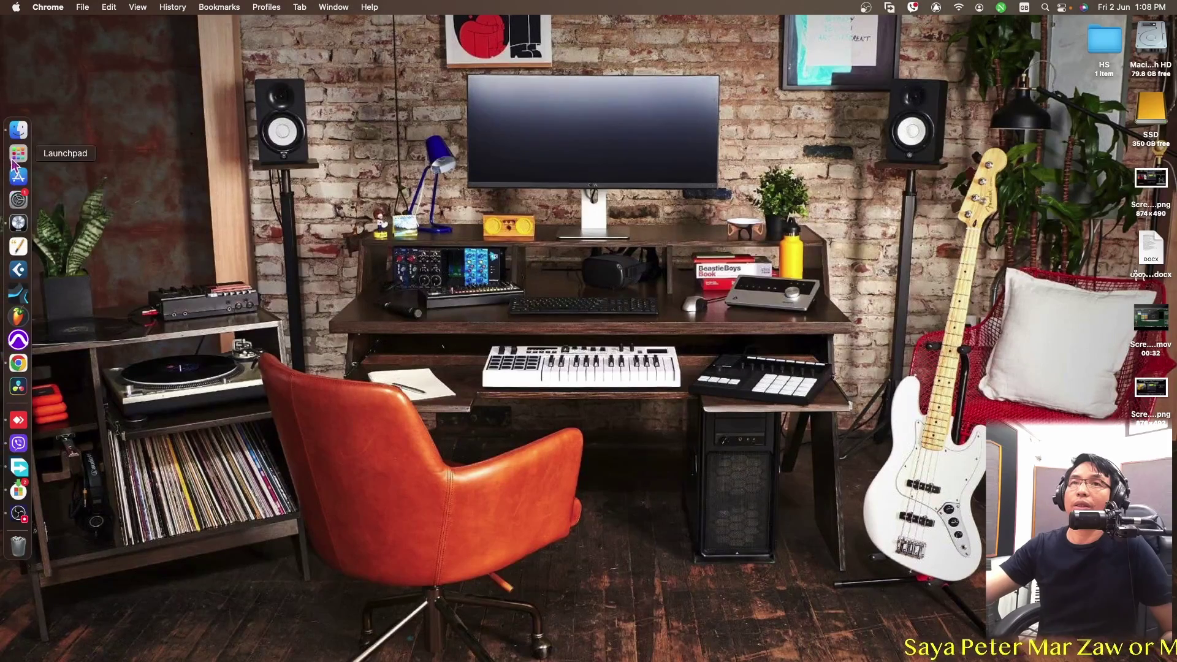
{"action": "left_click", "coordinate": [16, 135]}
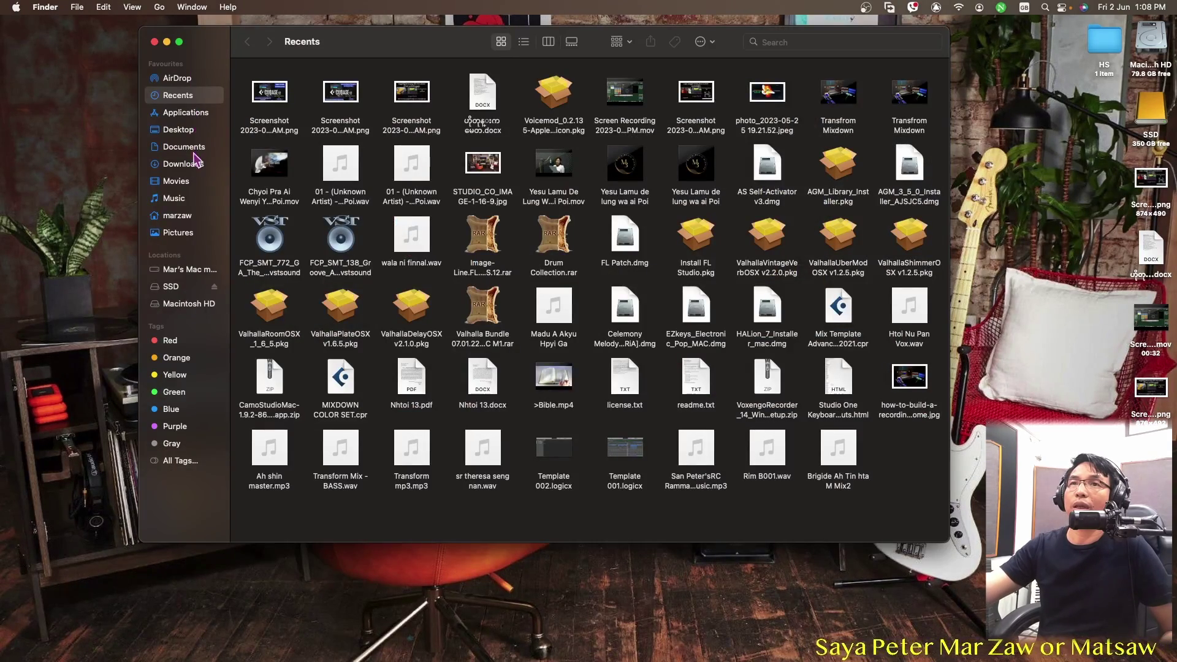
{"action": "left_click", "coordinate": [195, 167]}
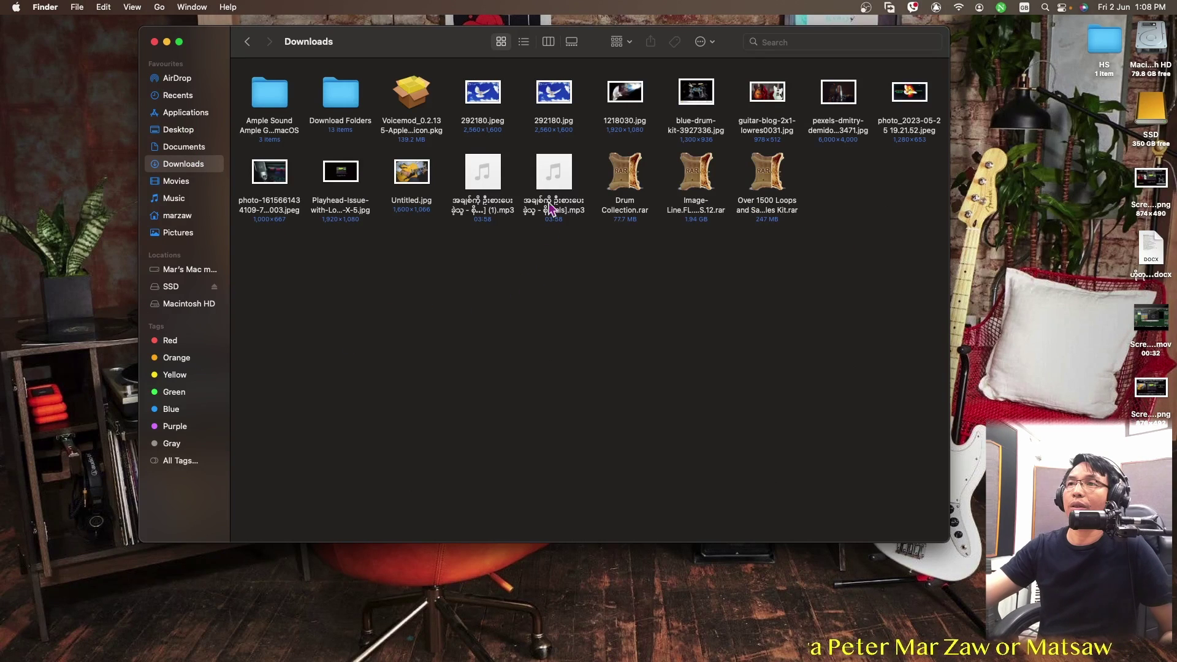
{"action": "mouse_move", "coordinate": [554, 179]}
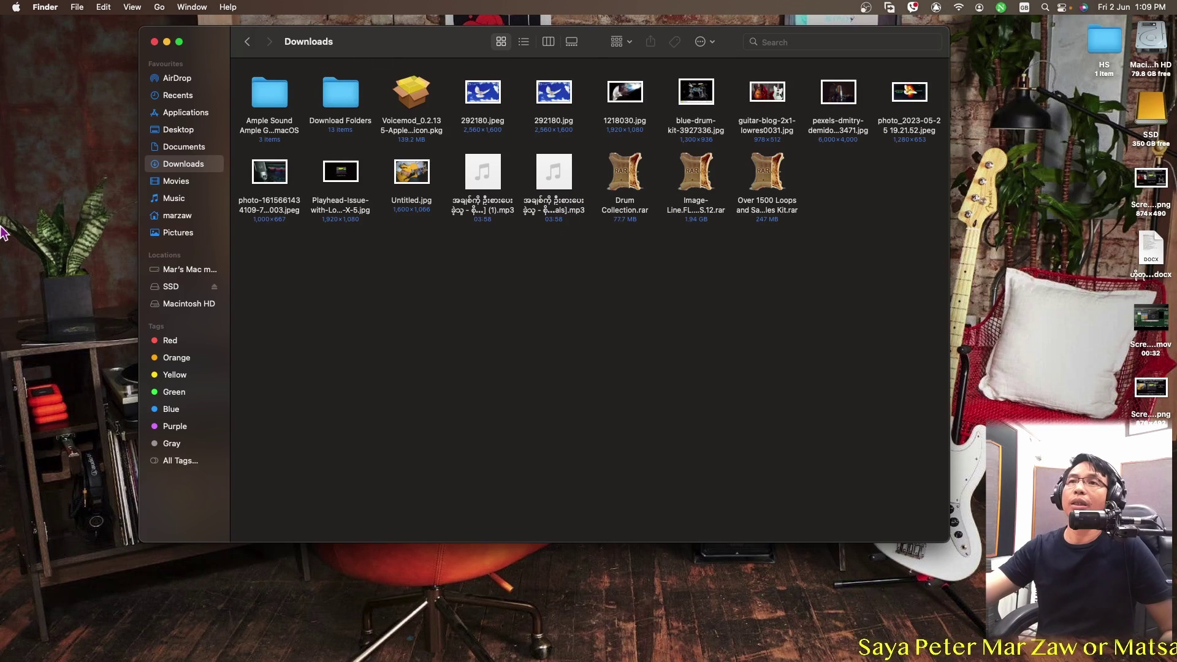
Step: Restore the Logic Pro project, import the vocals MP3 from Downloads onto a new track below LEAD INTRO at bar 1, and close the Finder window
{"action": "mouse_move", "coordinate": [3, 262]}
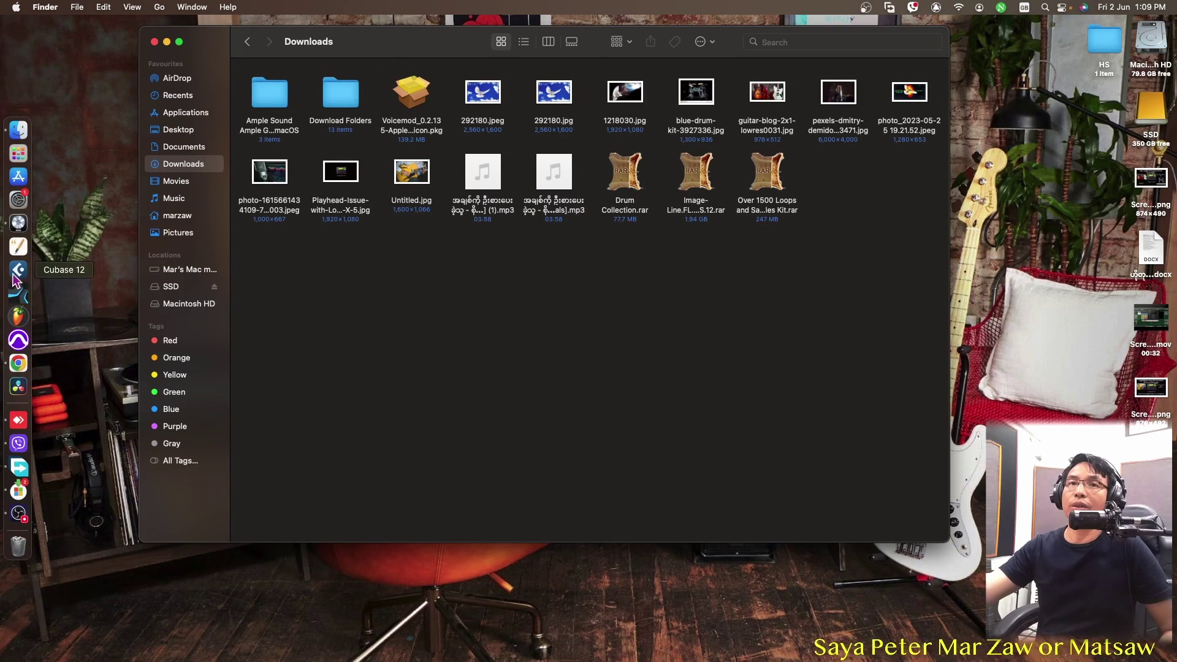
{"action": "left_click", "coordinate": [18, 223]}
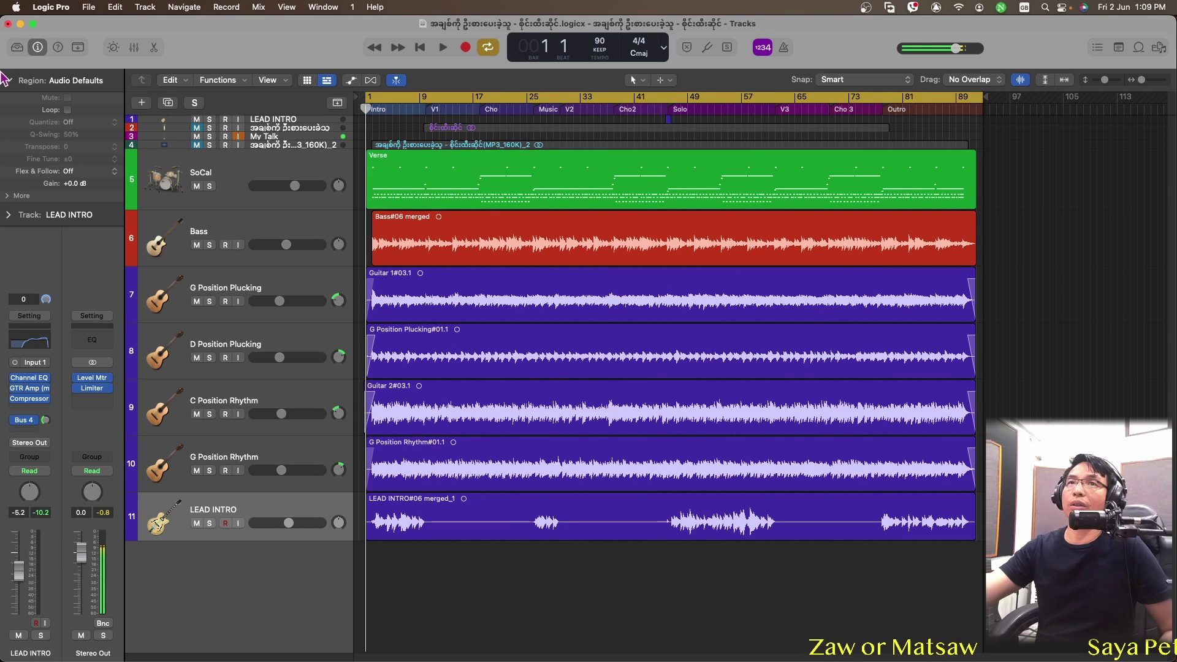
{"action": "mouse_move", "coordinate": [3, 79]}
{"action": "left_click", "coordinate": [18, 130]}
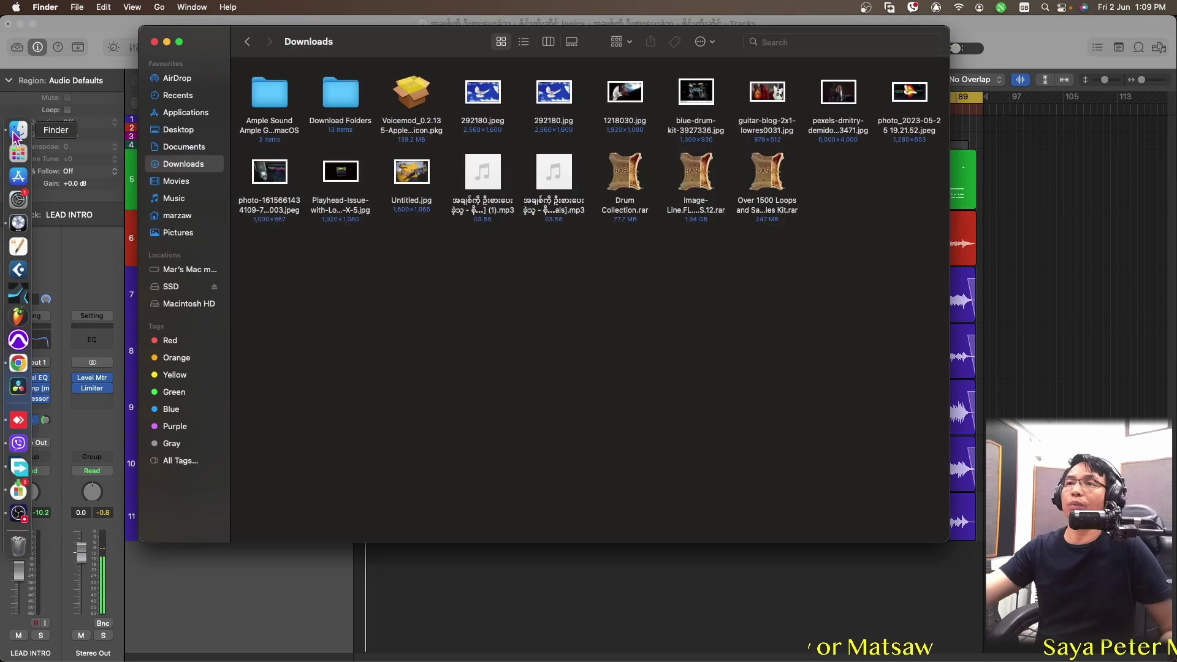
{"action": "left_click_drag", "start_coordinate": [561, 184], "coordinate": [368, 606]}
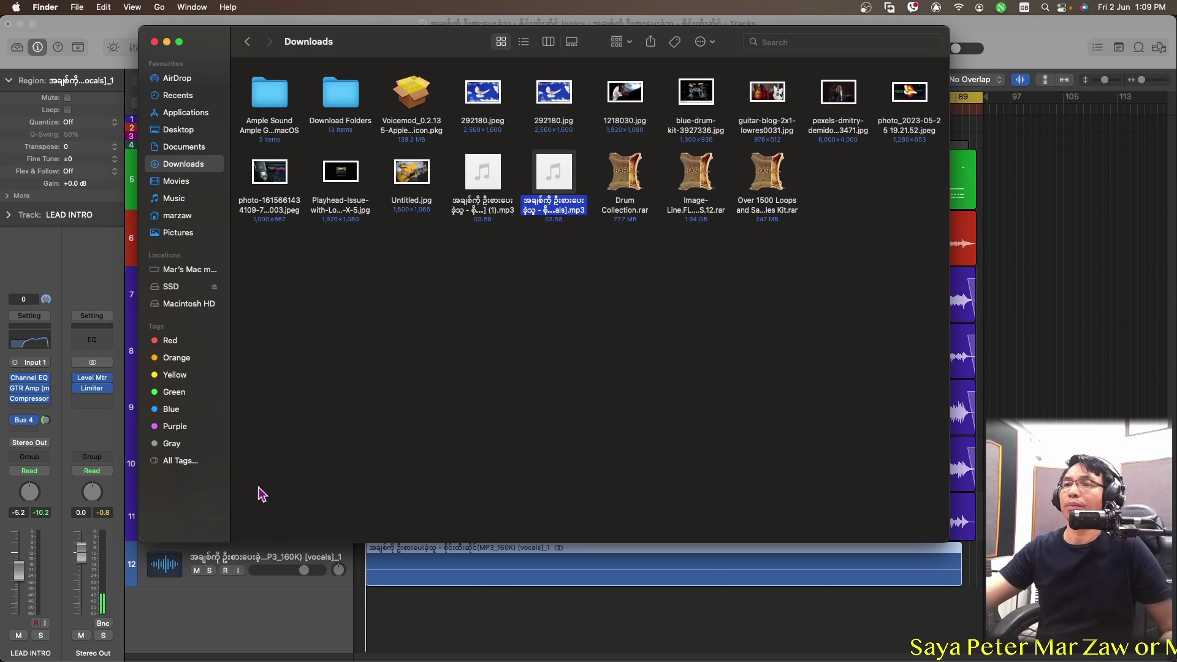
{"action": "left_click", "coordinate": [155, 42]}
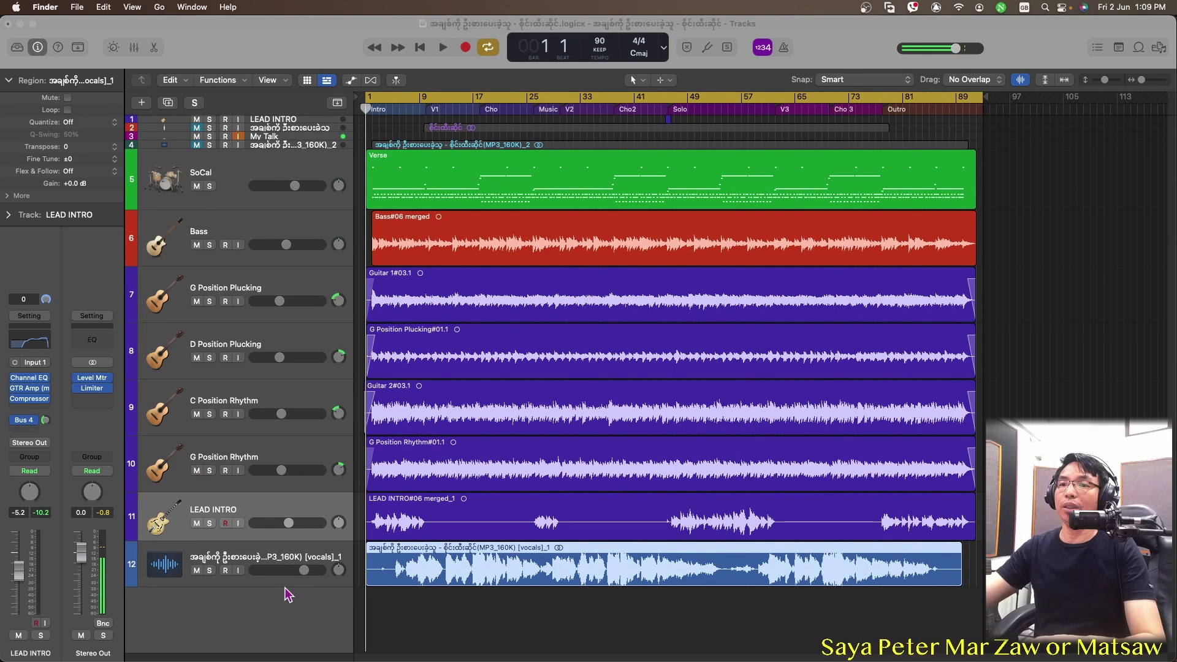
Step: Rename track 12, the imported vocals, to "စိုင်းထီးဆိုင် Vocal"
{"action": "left_click", "coordinate": [261, 561]}
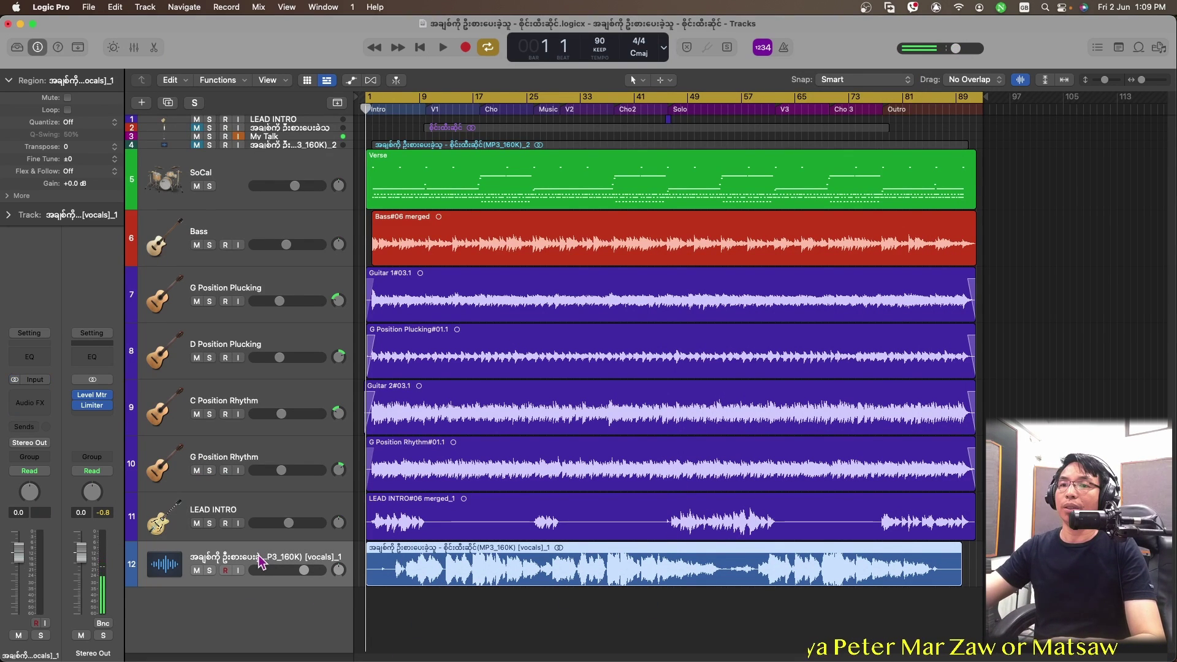
{"action": "right_click", "coordinate": [262, 561]}
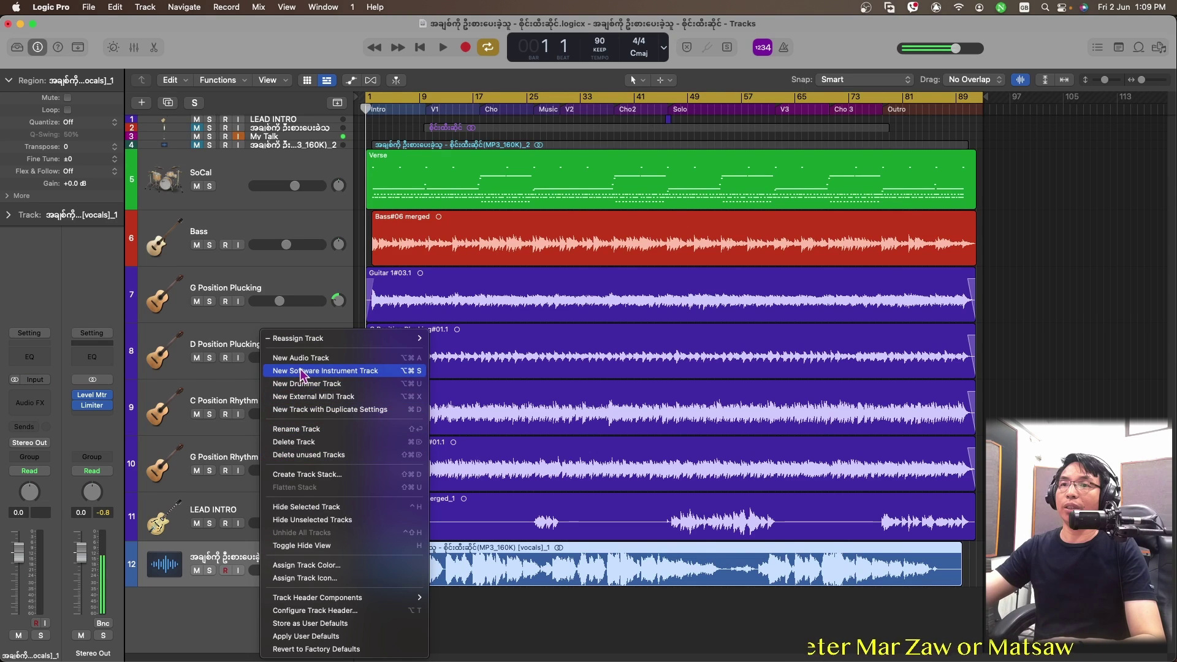
{"action": "left_click", "coordinate": [306, 430]}
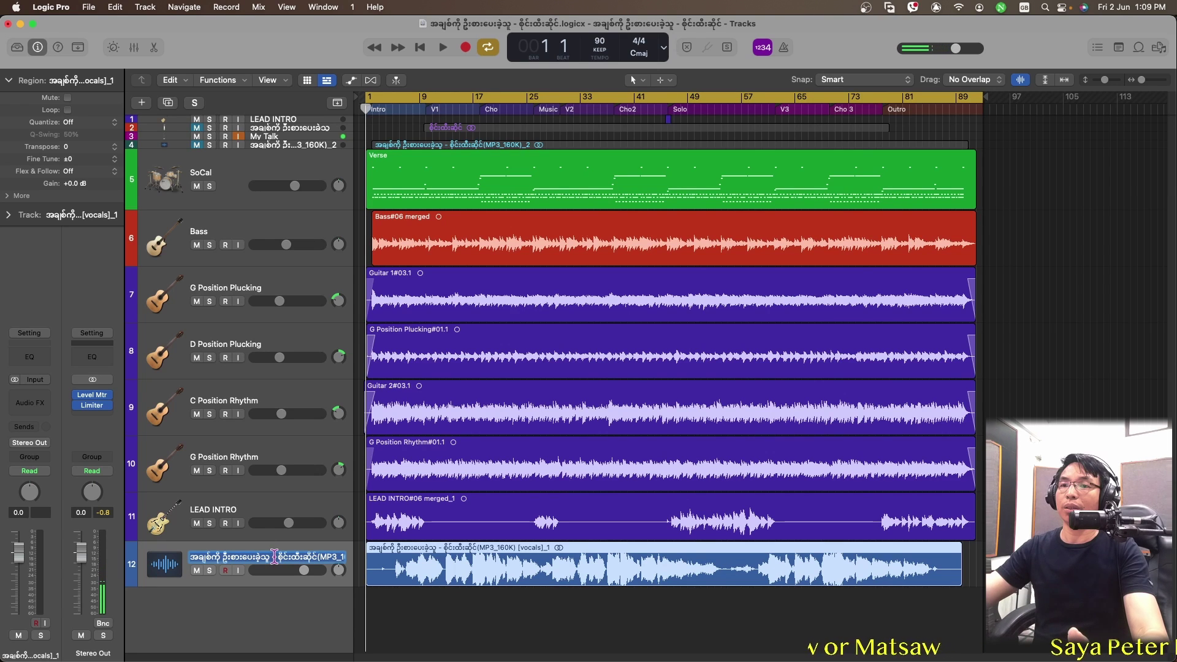
{"action": "left_click", "coordinate": [276, 558]}
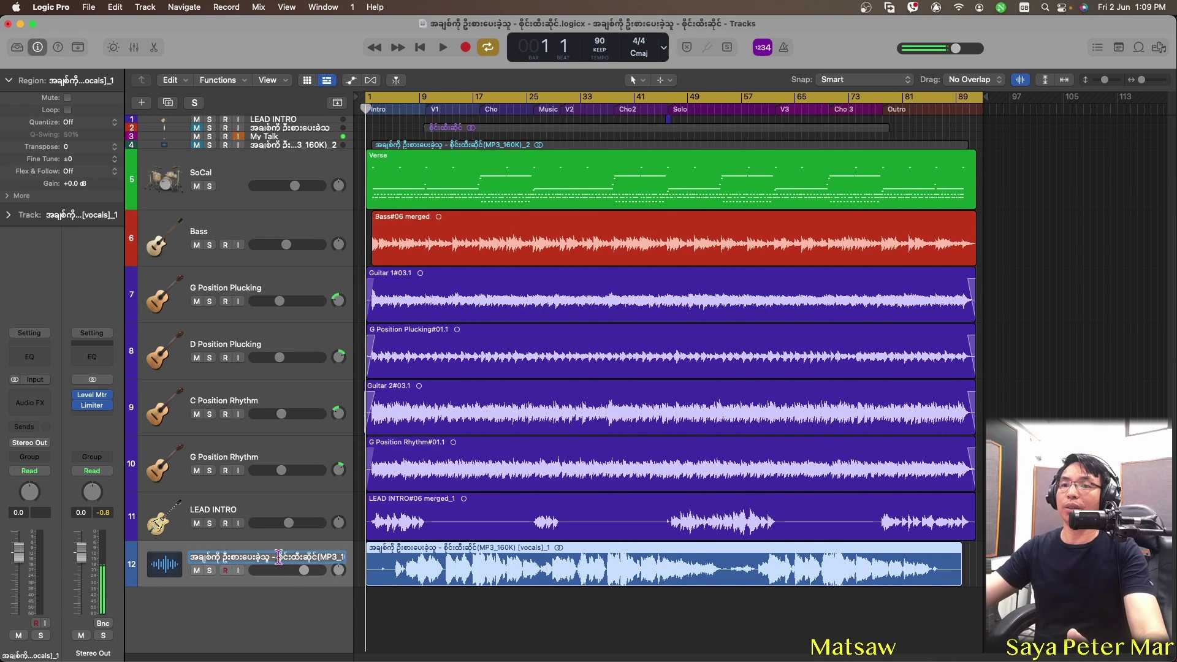
{"action": "key", "text": "BackSpace"}
{"action": "key", "text": "BackSpace"}
{"action": "key", "text": "BackSpace"}
{"action": "key", "text": "BackSpace"}
{"action": "key", "text": "BackSpace"}
{"action": "key", "text": "BackSpace"}
{"action": "key", "text": "BackSpace"}
{"action": "key", "text": "BackSpace"}
{"action": "key", "text": "BackSpace"}
{"action": "key", "text": "BackSpace"}
{"action": "key", "text": "BackSpace"}
{"action": "key", "text": "BackSpace"}
{"action": "key", "text": "BackSpace"}
{"action": "key", "text": "BackSpace"}
{"action": "key", "text": "BackSpace"}
{"action": "key", "text": "BackSpace"}
{"action": "key", "text": "BackSpace"}
{"action": "key", "text": "BackSpace"}
{"action": "key", "text": "BackSpace"}
{"action": "key", "text": "BackSpace"}
{"action": "key", "text": "BackSpace"}
{"action": "key", "text": "BackSpace"}
{"action": "key", "text": "BackSpace"}
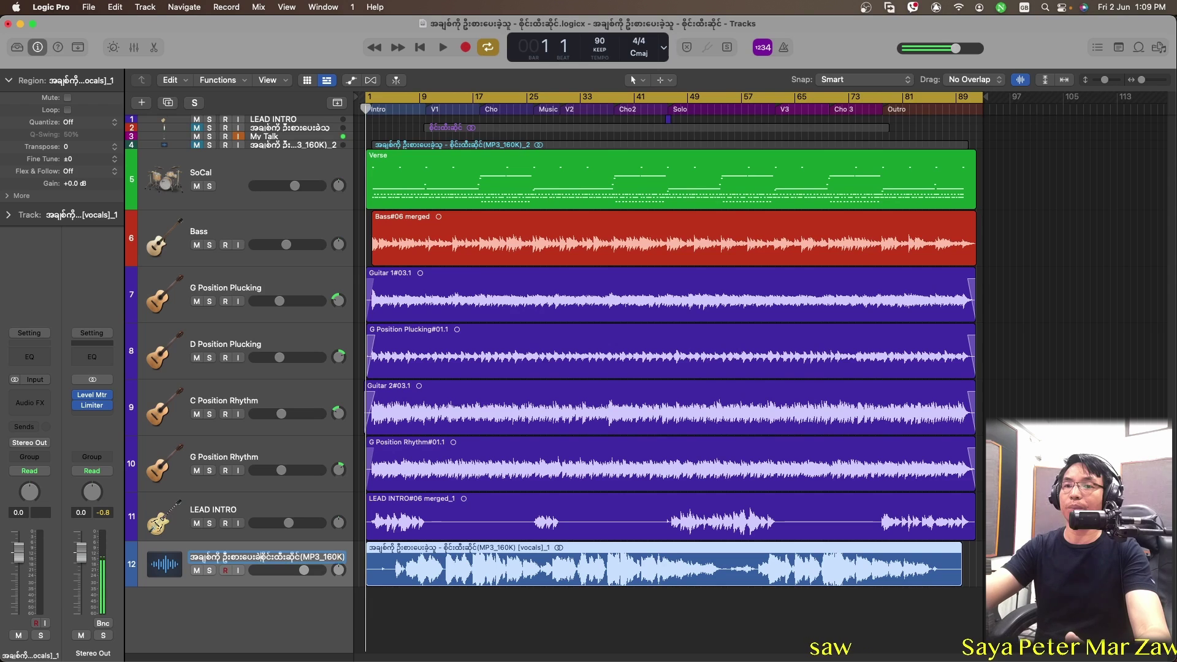
{"action": "key", "text": "BackSpace"}
{"action": "key", "text": "BackSpace"}
{"action": "key", "text": "BackSpace"}
{"action": "type", "text": "စ"}
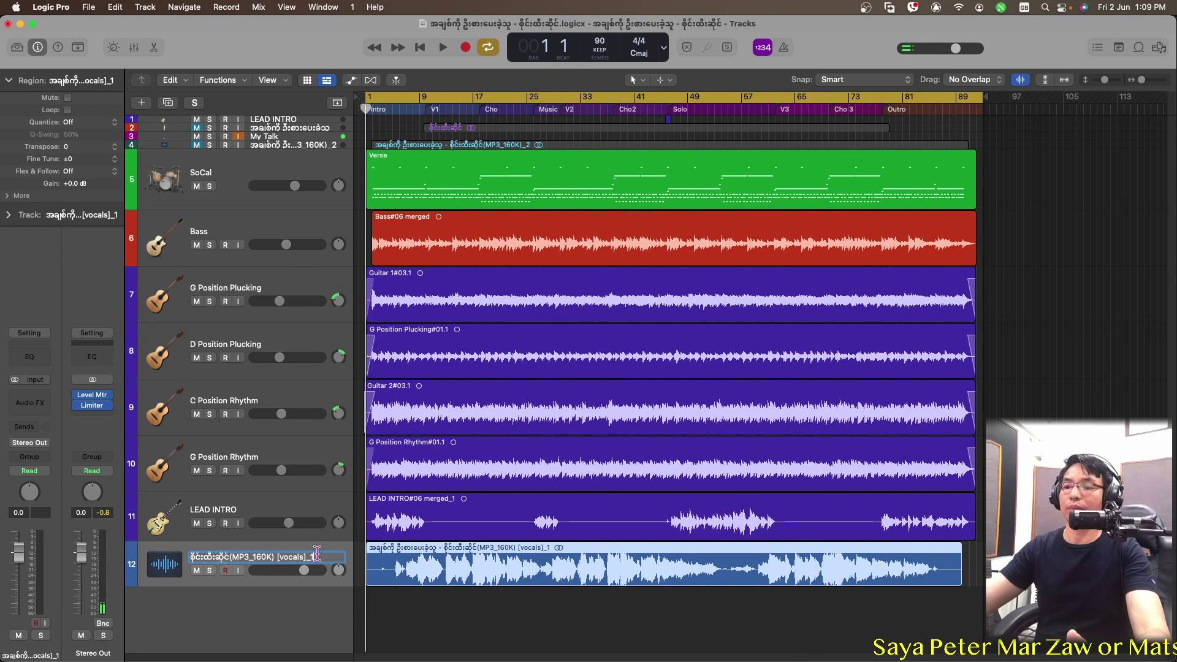
{"action": "key", "text": "BackSpace"}
{"action": "key", "text": "BackSpace"}
{"action": "key", "text": "BackSpace"}
{"action": "key", "text": "BackSpace"}
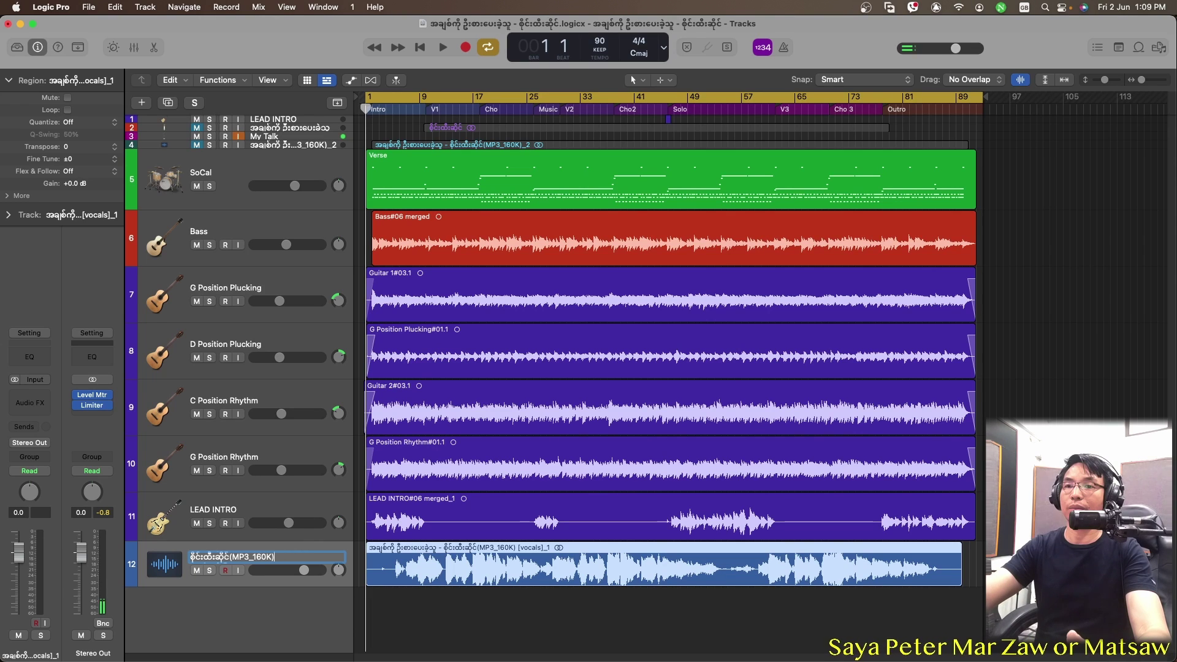
{"action": "key", "text": "BackSpace"}
{"action": "key", "text": "BackSpace"}
{"action": "key", "text": "BackSpace"}
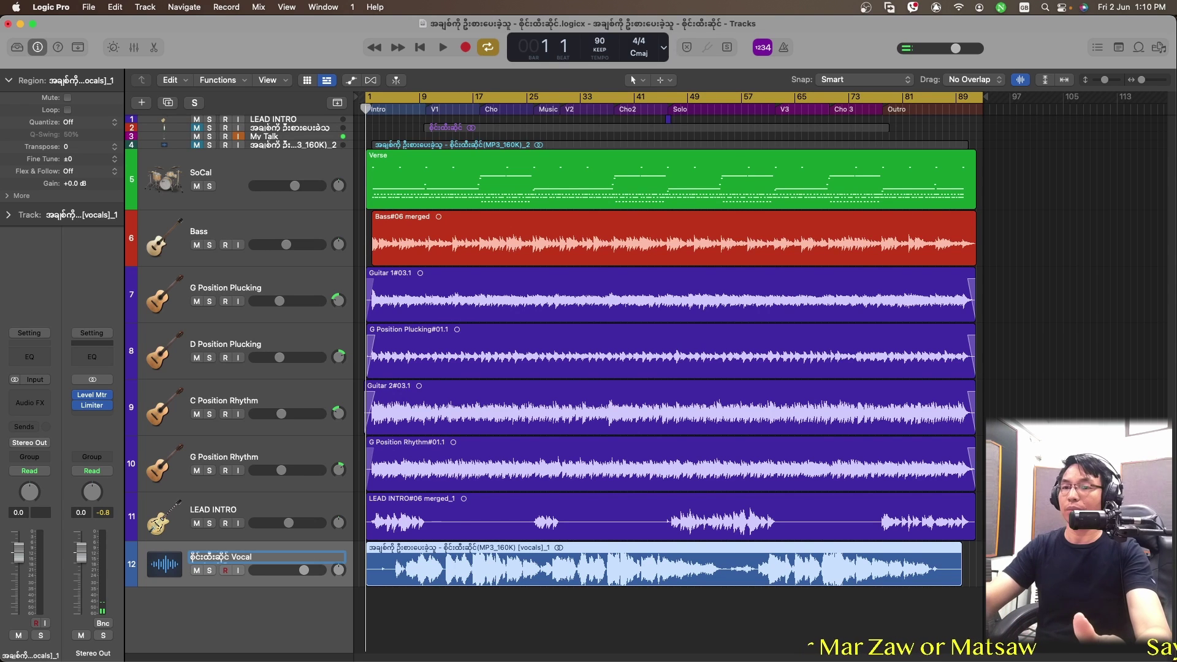
{"action": "key", "text": "Return"}
{"action": "right_click", "coordinate": [506, 551]}
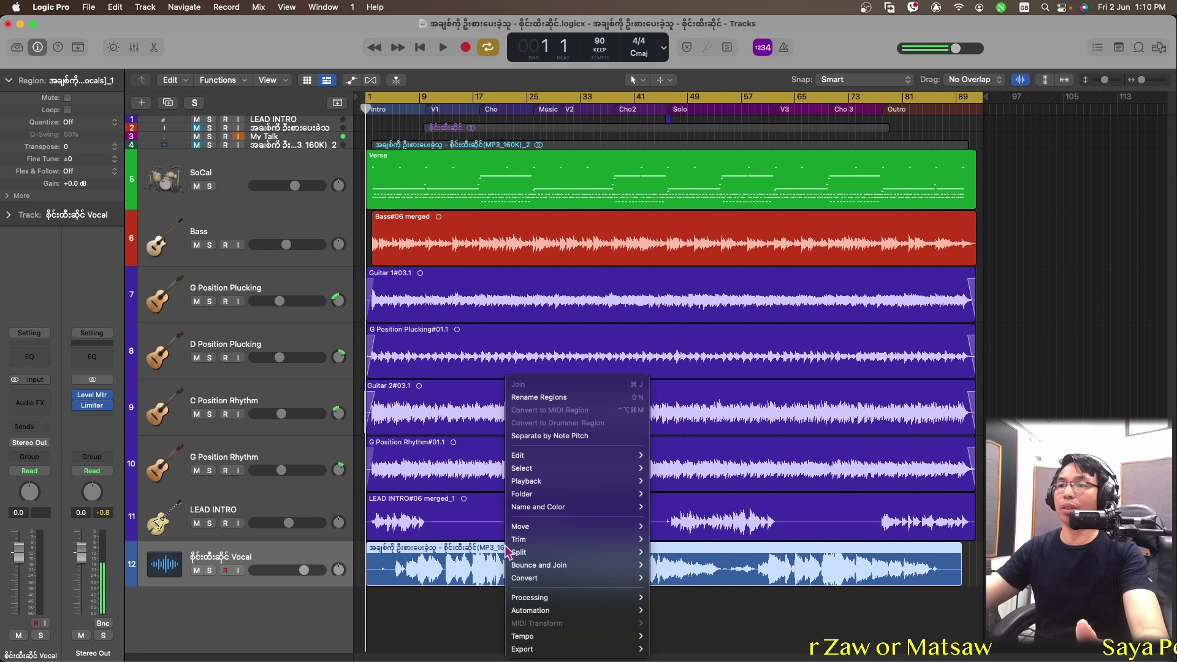
{"action": "left_click", "coordinate": [539, 397]}
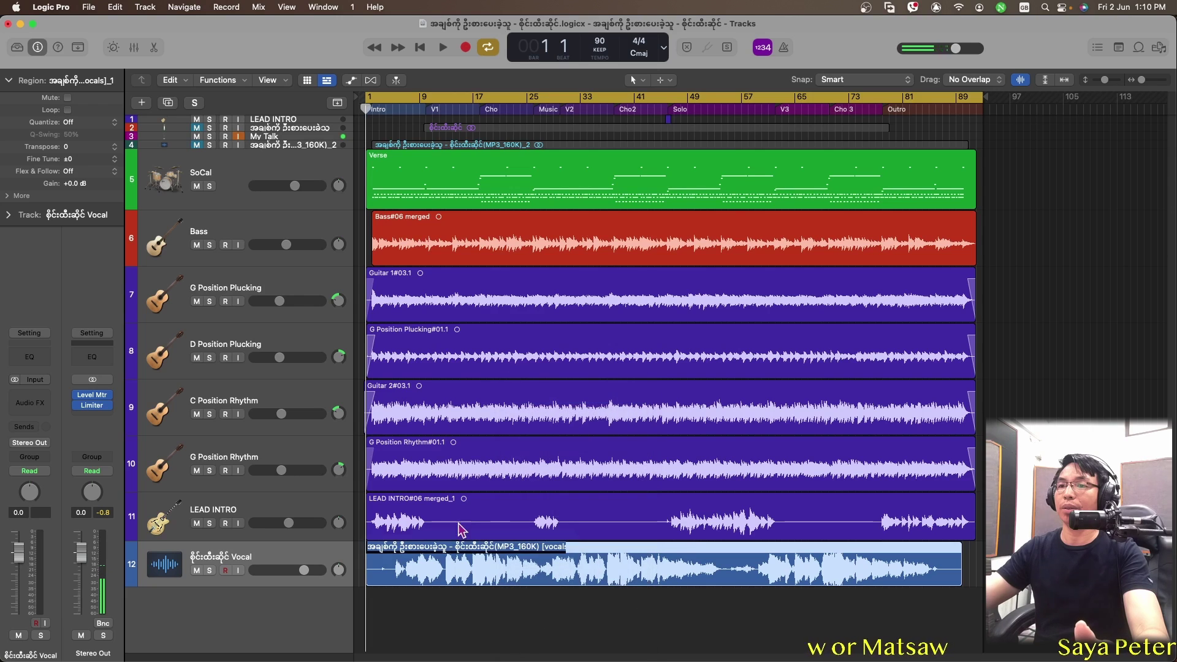
{"action": "left_click", "coordinate": [241, 557]}
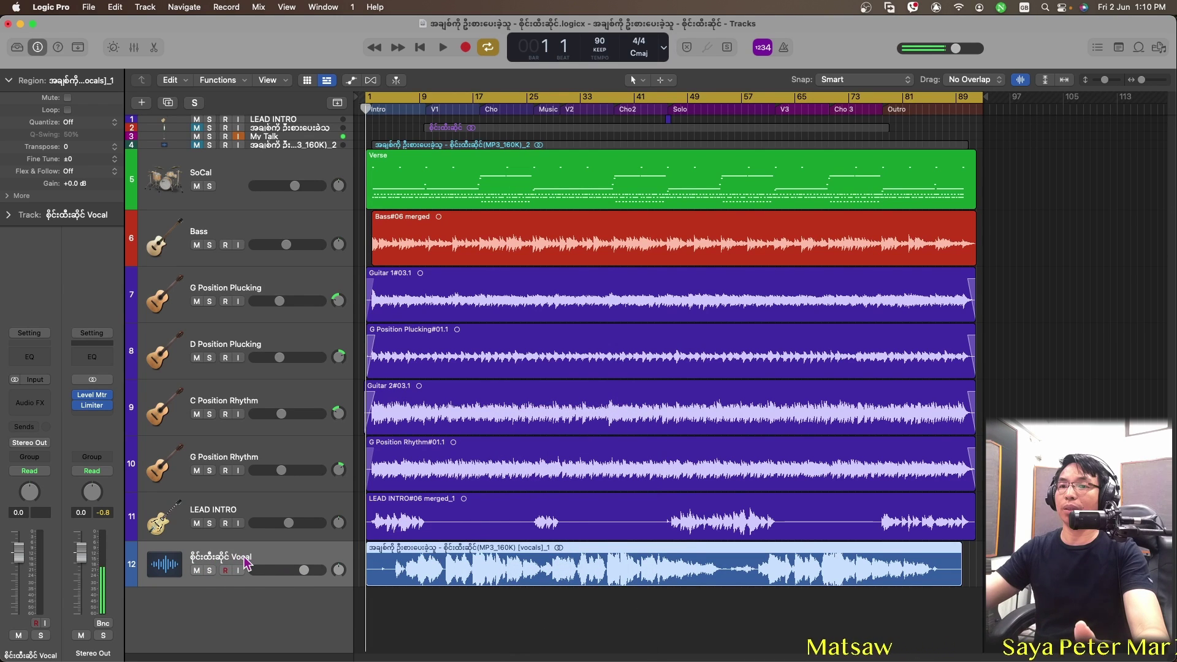
Step: Copy the vocal track's name, rename its region to the same "စိုင်းထီးဆိုင် Vocal", and deselect the region
{"action": "double_click", "coordinate": [196, 558]}
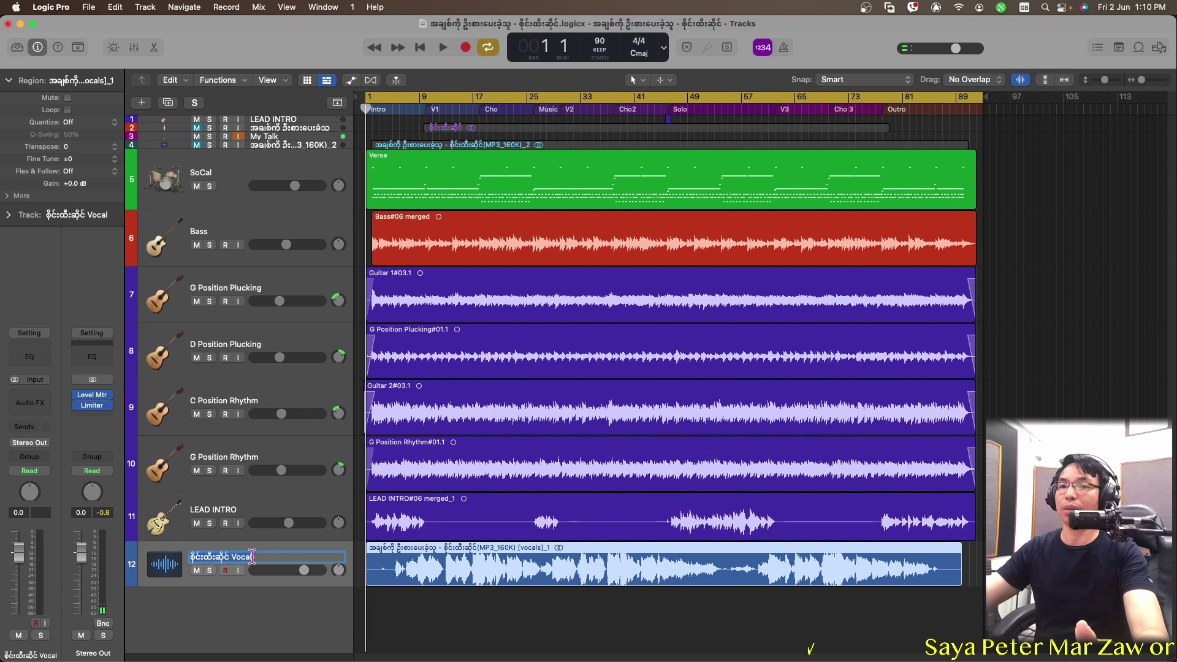
{"action": "right_click", "coordinate": [250, 557]}
{"action": "left_click", "coordinate": [270, 528]}
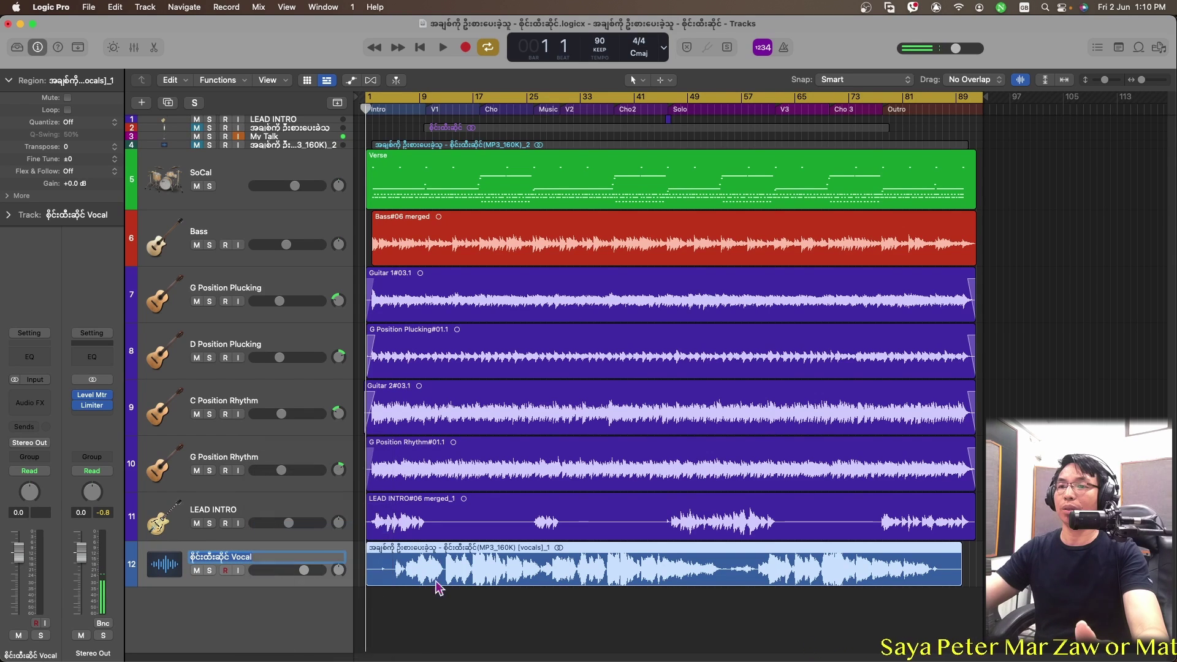
{"action": "left_click", "coordinate": [469, 569]}
{"action": "right_click", "coordinate": [469, 569]}
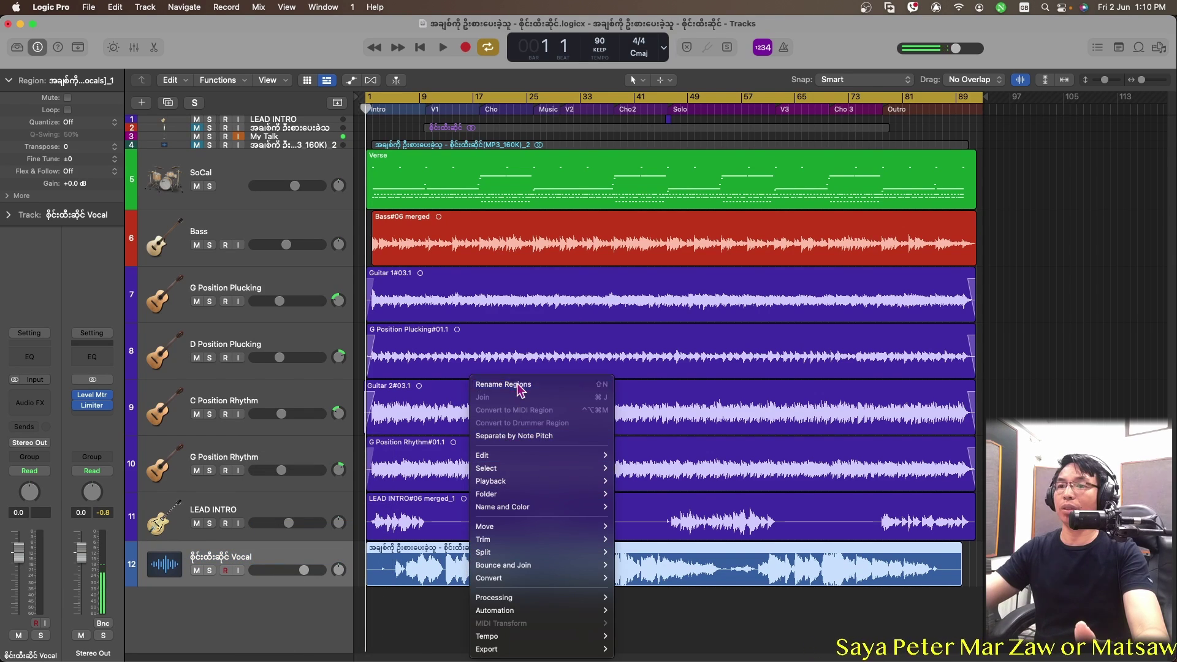
{"action": "left_click", "coordinate": [488, 385]}
{"action": "right_click", "coordinate": [439, 548]}
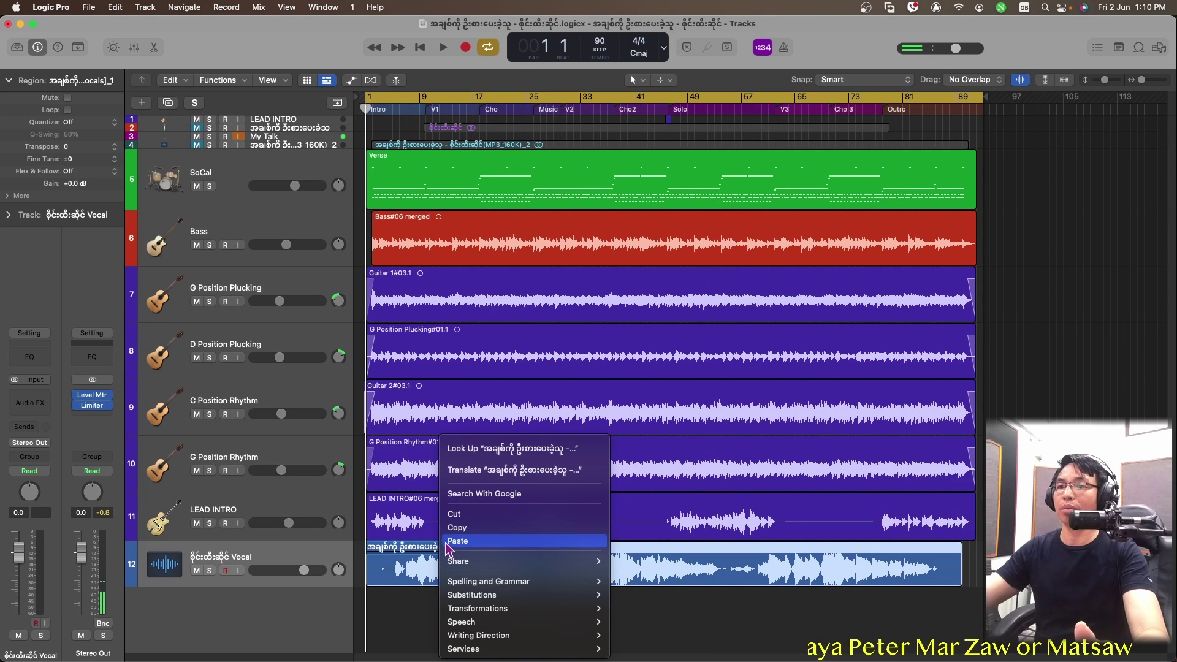
{"action": "left_click", "coordinate": [457, 540]}
{"action": "key", "text": "Return"}
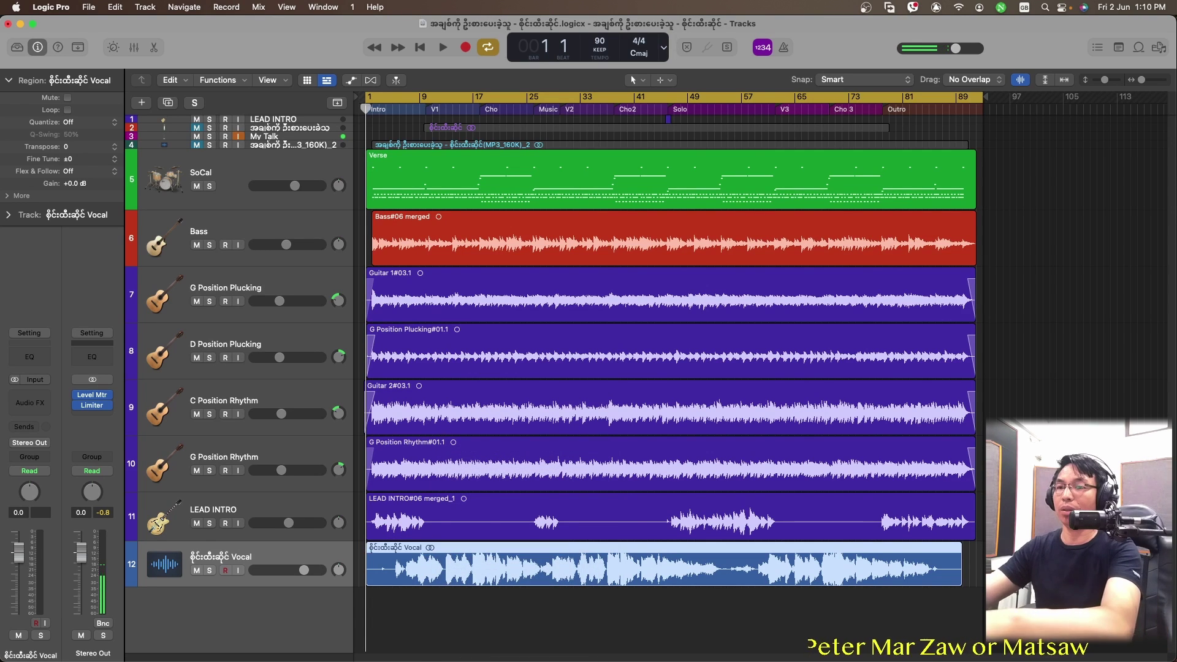
{"action": "left_click", "coordinate": [454, 620]}
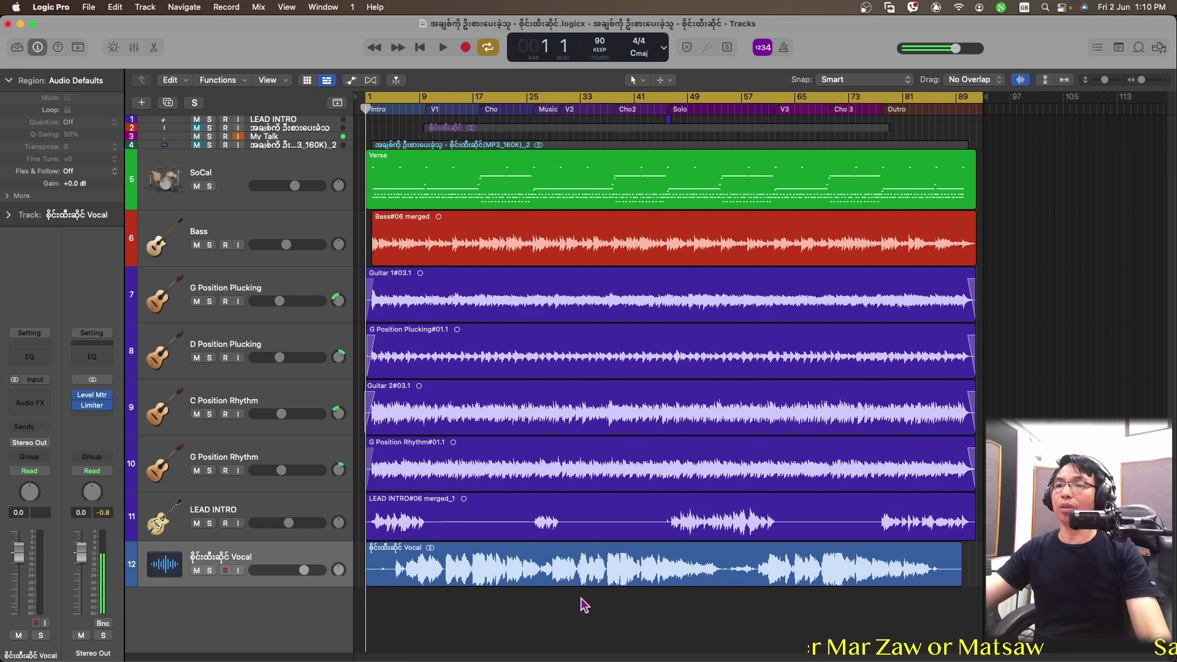
Step: Change the vocal track's icon to a studio microphone and turn off cycle mode
{"action": "right_click", "coordinate": [164, 567]}
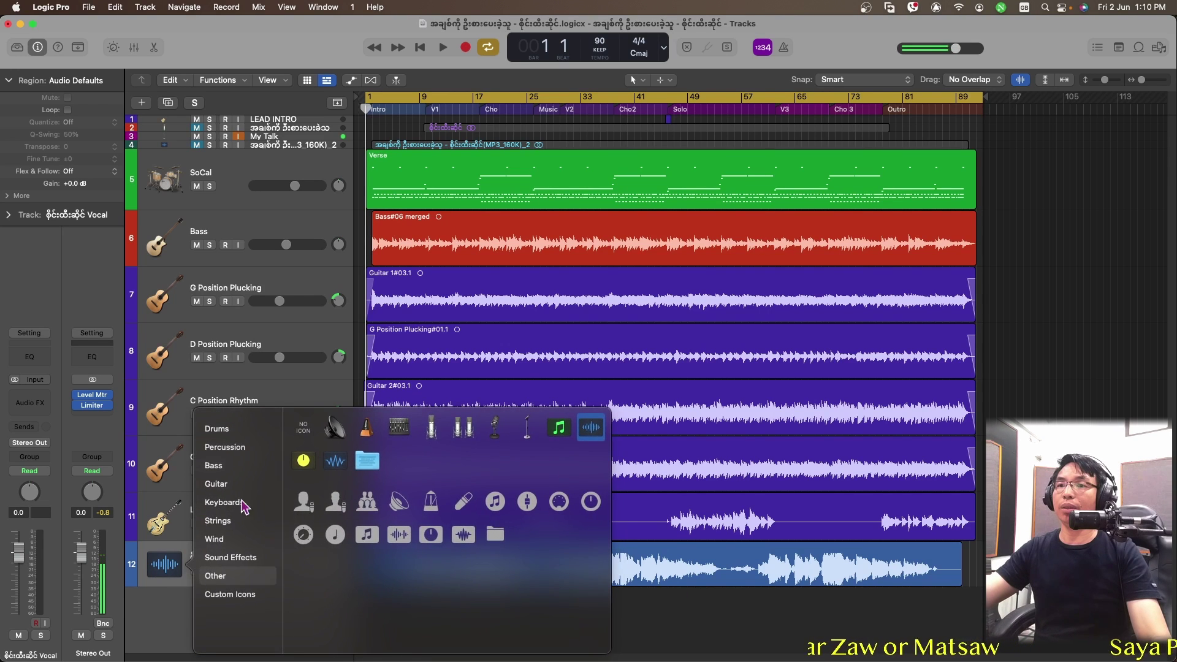
{"action": "left_click", "coordinate": [436, 432]}
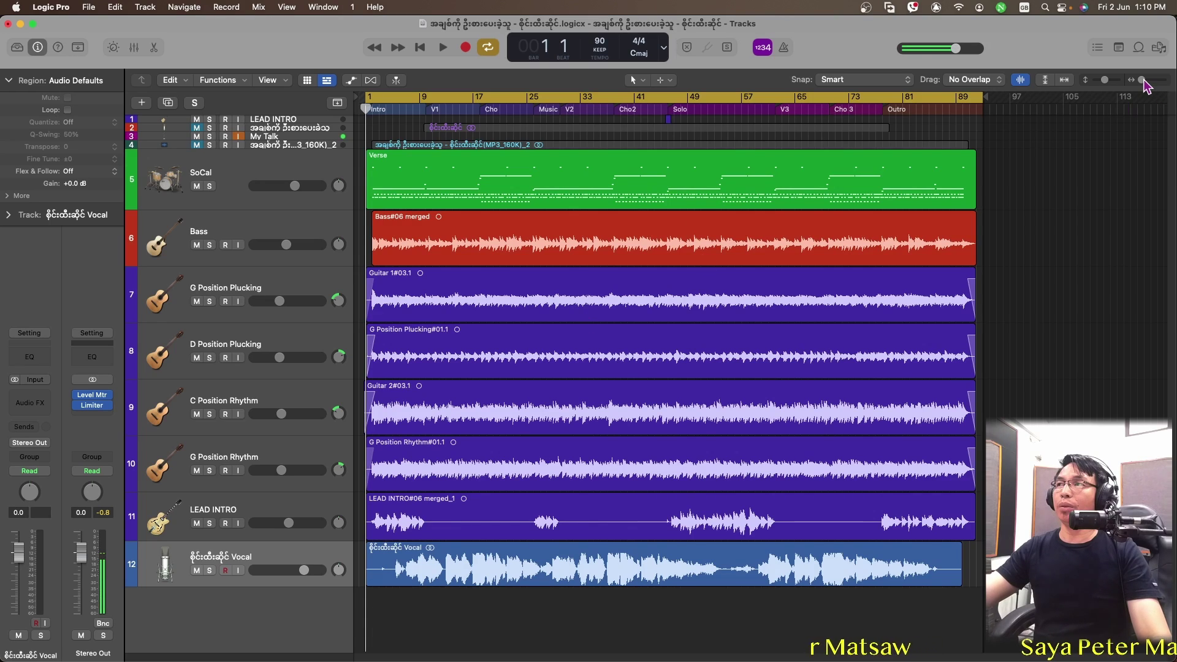
{"action": "left_click_drag", "start_coordinate": [1144, 80], "coordinate": [1145, 80]}
{"action": "left_click", "coordinate": [490, 50]}
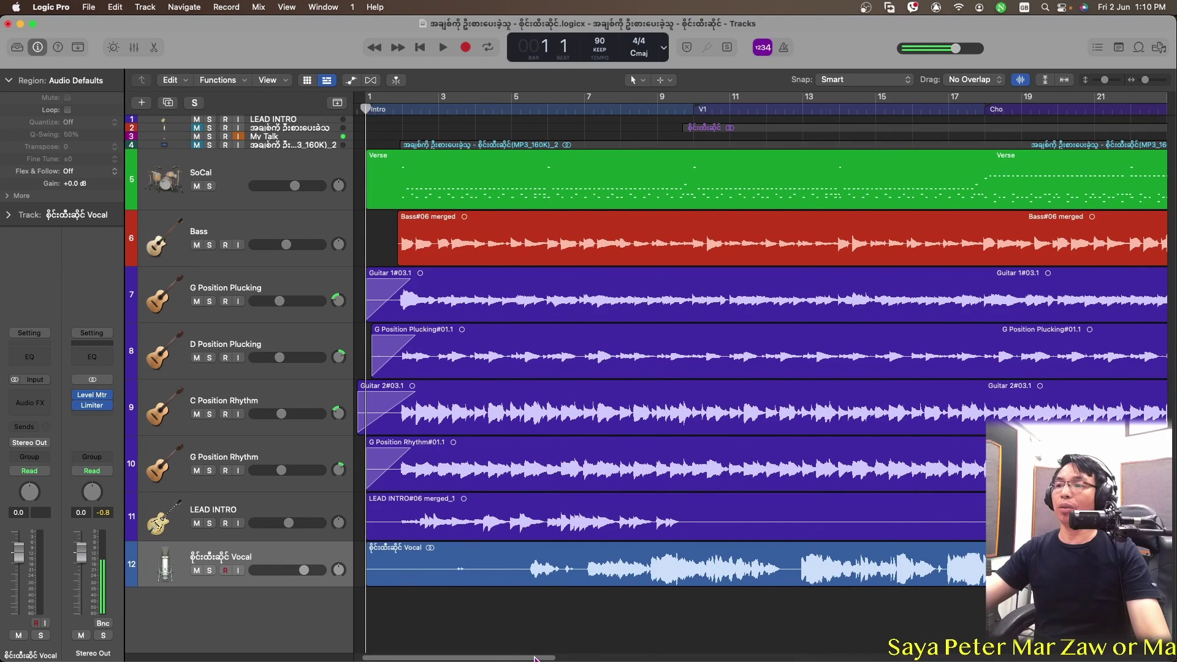
Step: Play the project from about bar 5 to bar 9 to check the vocal's timing against the backing tracks
{"action": "left_click_drag", "start_coordinate": [535, 658], "coordinate": [482, 643]}
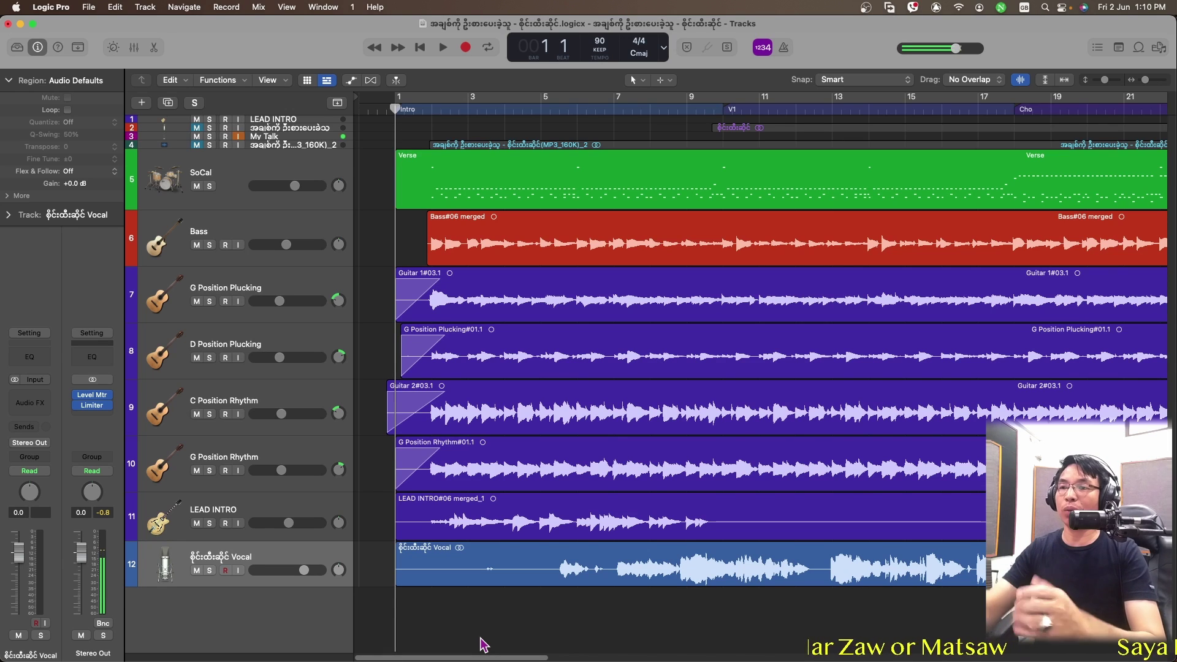
{"action": "left_click", "coordinate": [209, 570]}
{"action": "left_click", "coordinate": [209, 571]}
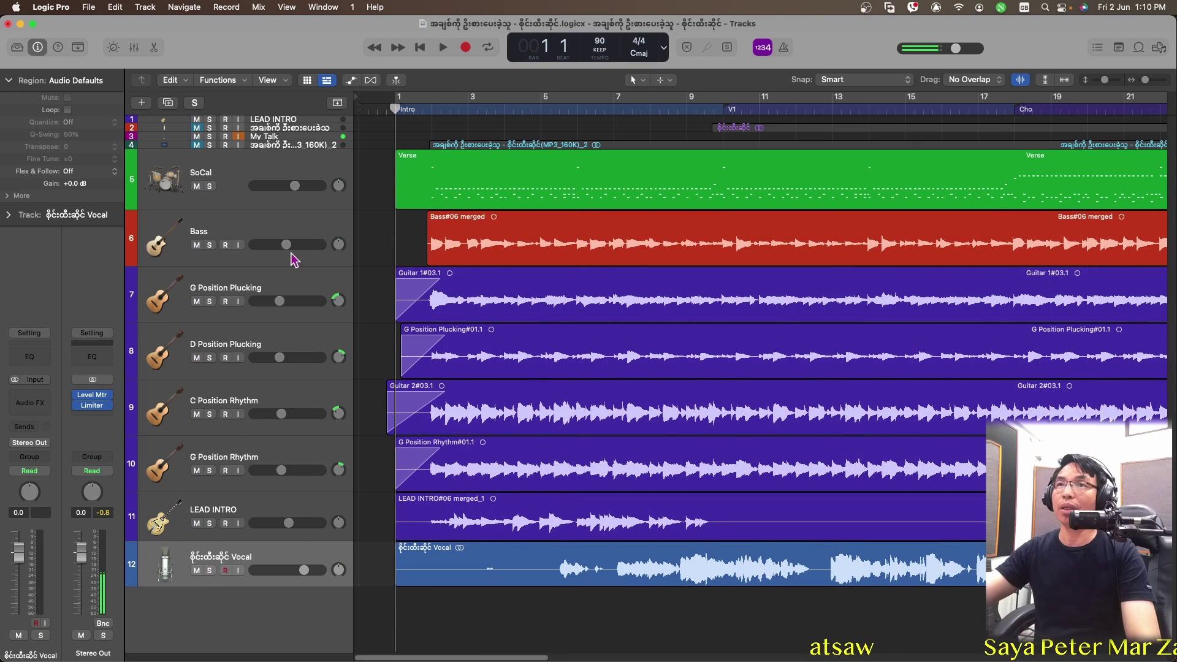
{"action": "left_click", "coordinate": [539, 106]}
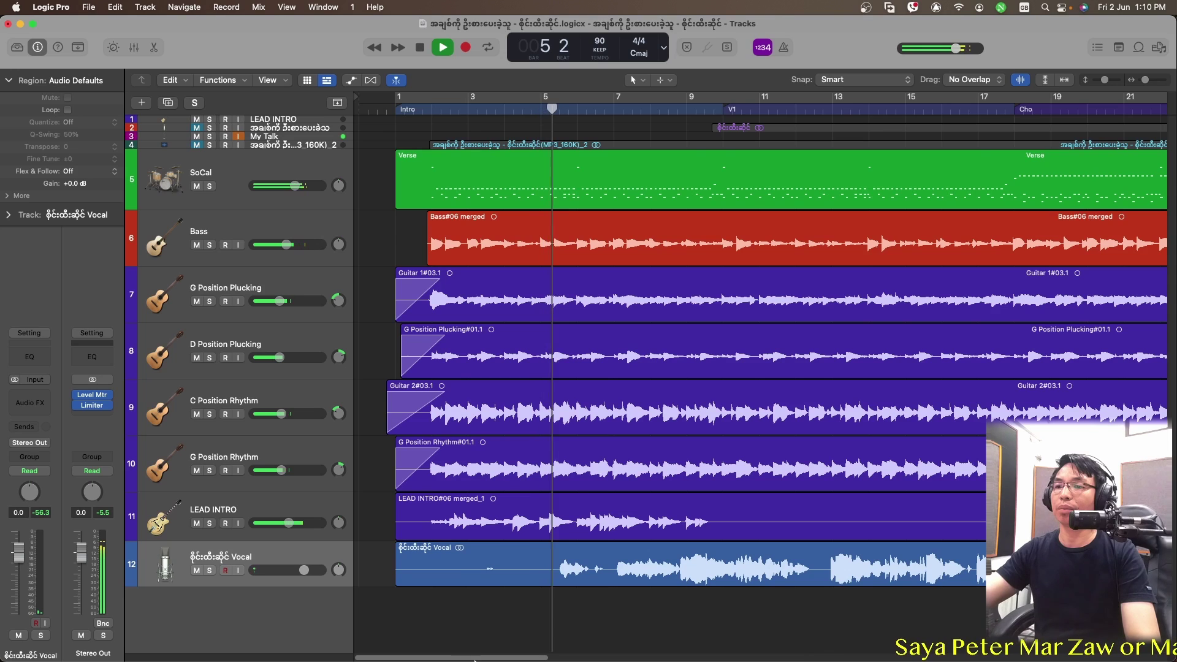
{"action": "left_click_drag", "start_coordinate": [463, 658], "coordinate": [514, 658]}
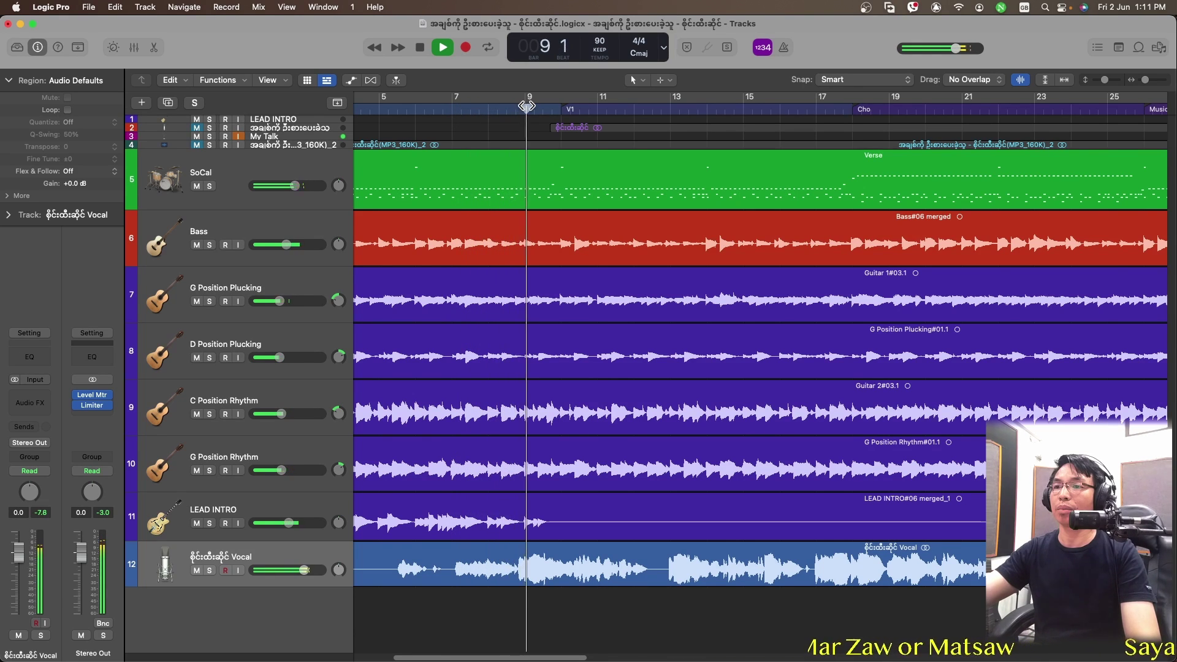
{"action": "key", "text": "space"}
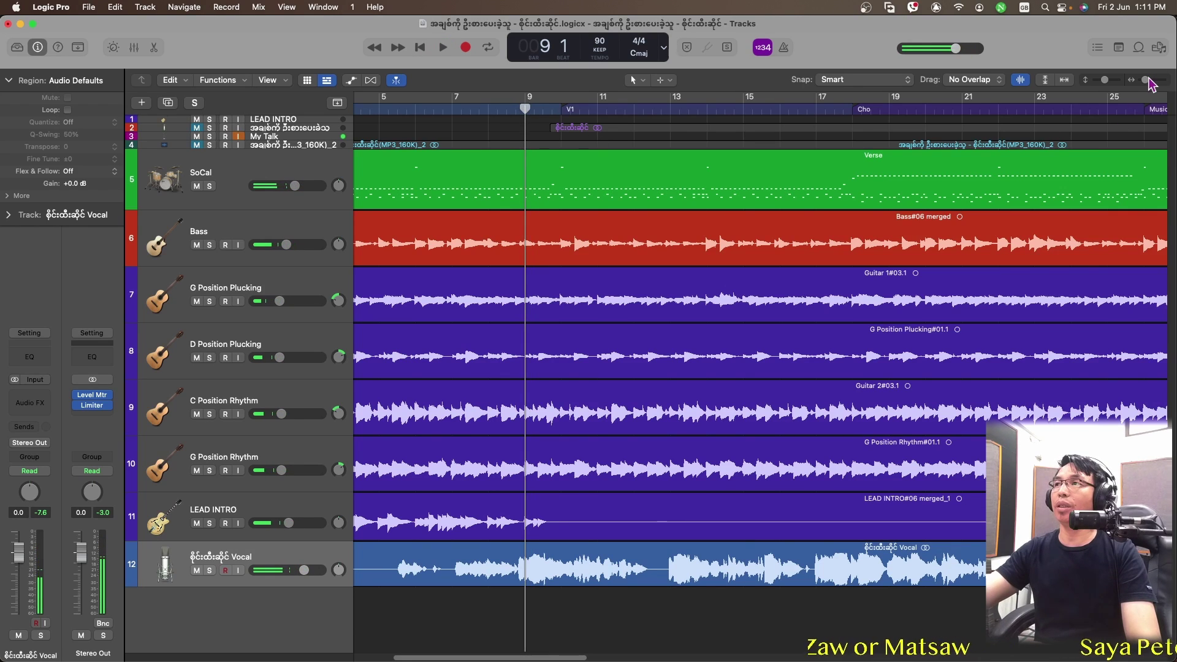
Step: Move the vocal region on track 12 about one bar later
{"action": "left_click_drag", "start_coordinate": [1147, 80], "coordinate": [1155, 83]}
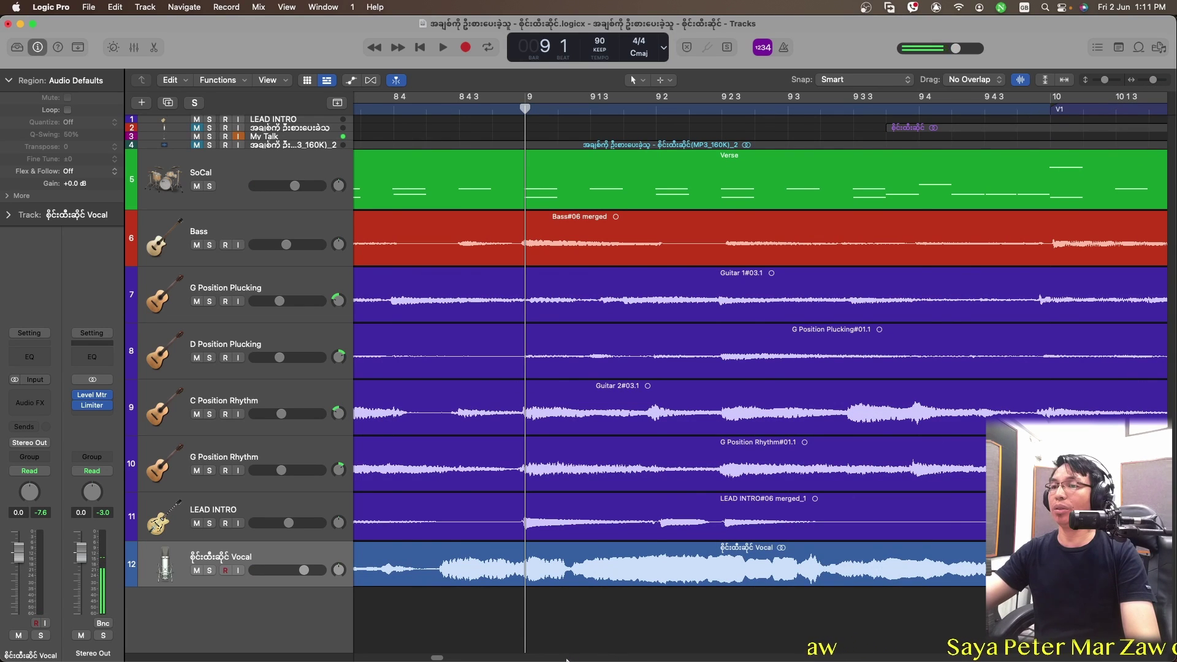
{"action": "left_click_drag", "start_coordinate": [555, 581], "coordinate": [1074, 576]}
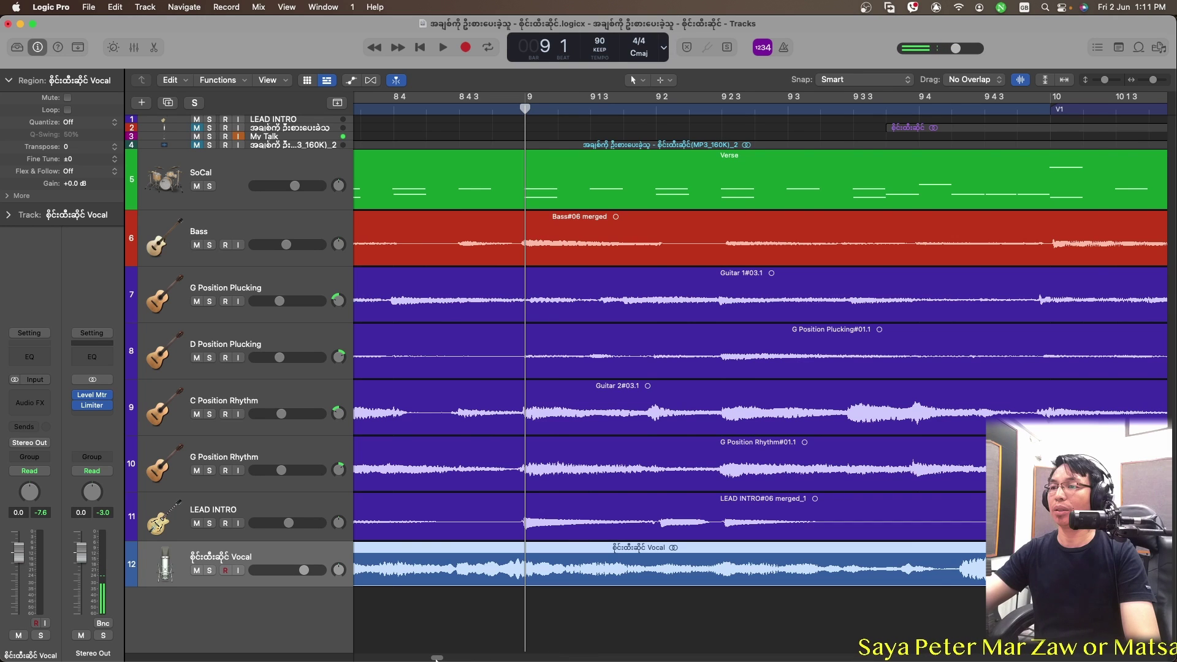
{"action": "scroll", "coordinate": [587, 211], "scroll_direction": "right", "scroll_amount": 5}
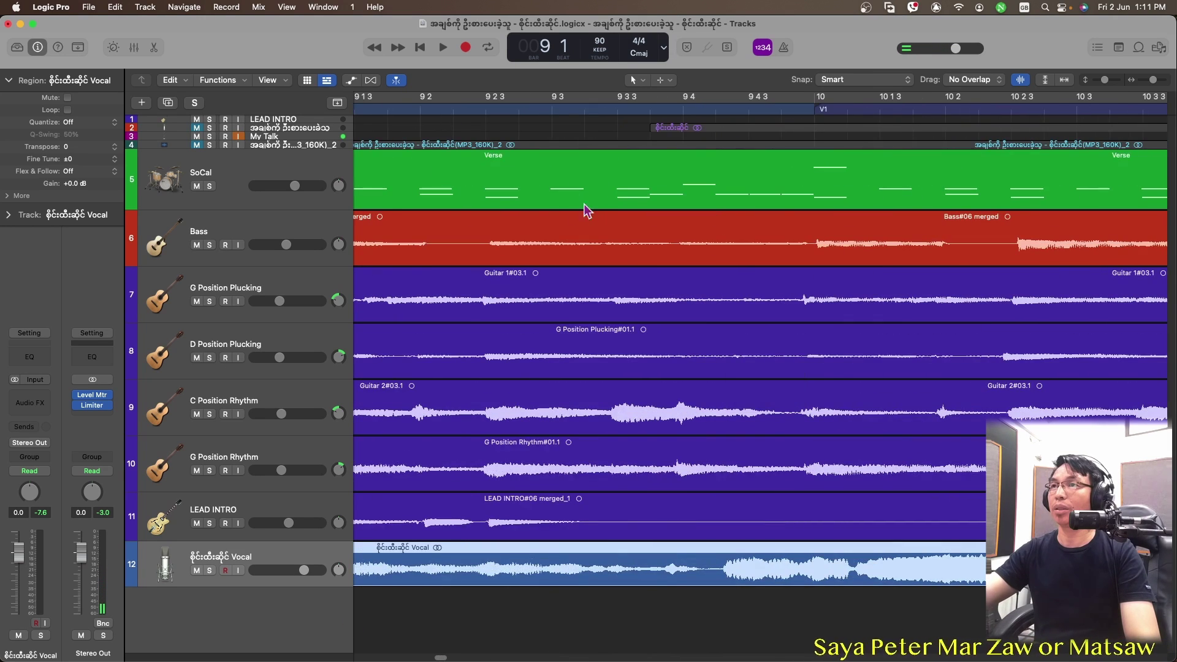
Step: Play around bar 10, nudge the vocal region about a third of a beat earlier, and place the playhead at bar 10
{"action": "key", "text": "space"}
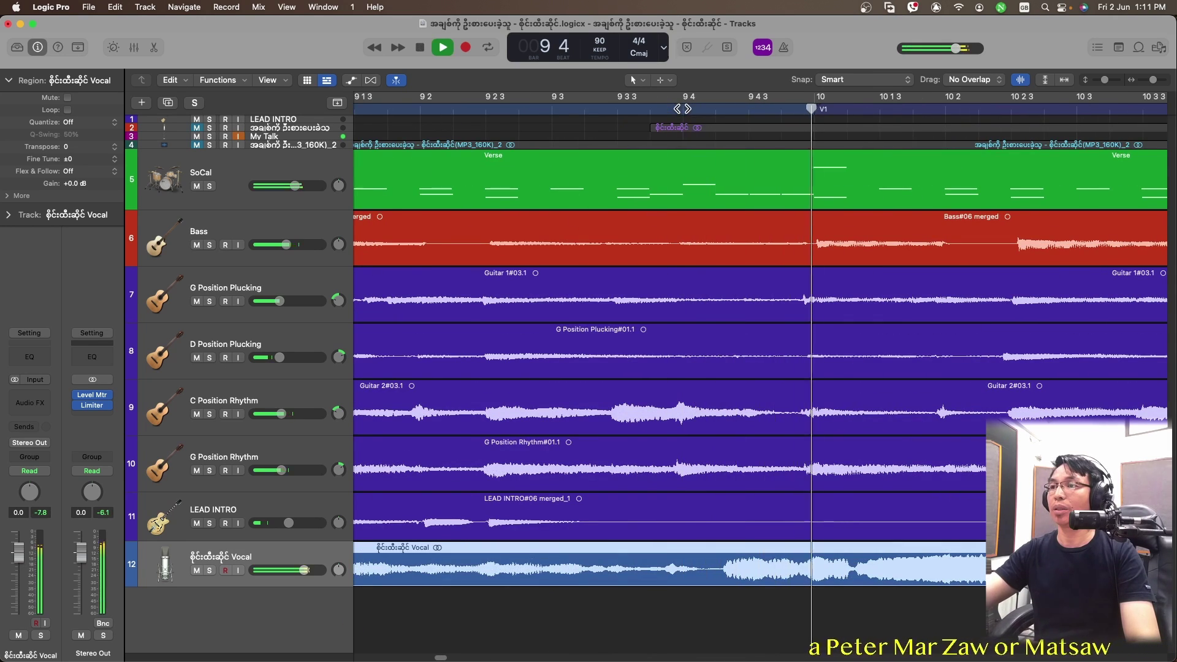
{"action": "mouse_move", "coordinate": [865, 585]}
{"action": "left_mouse_down"}
{"action": "mouse_move", "coordinate": [848, 583]}
{"action": "mouse_move", "coordinate": [883, 576]}
{"action": "mouse_move", "coordinate": [862, 582]}
{"action": "left_mouse_up"}
{"action": "left_click", "coordinate": [814, 108]}
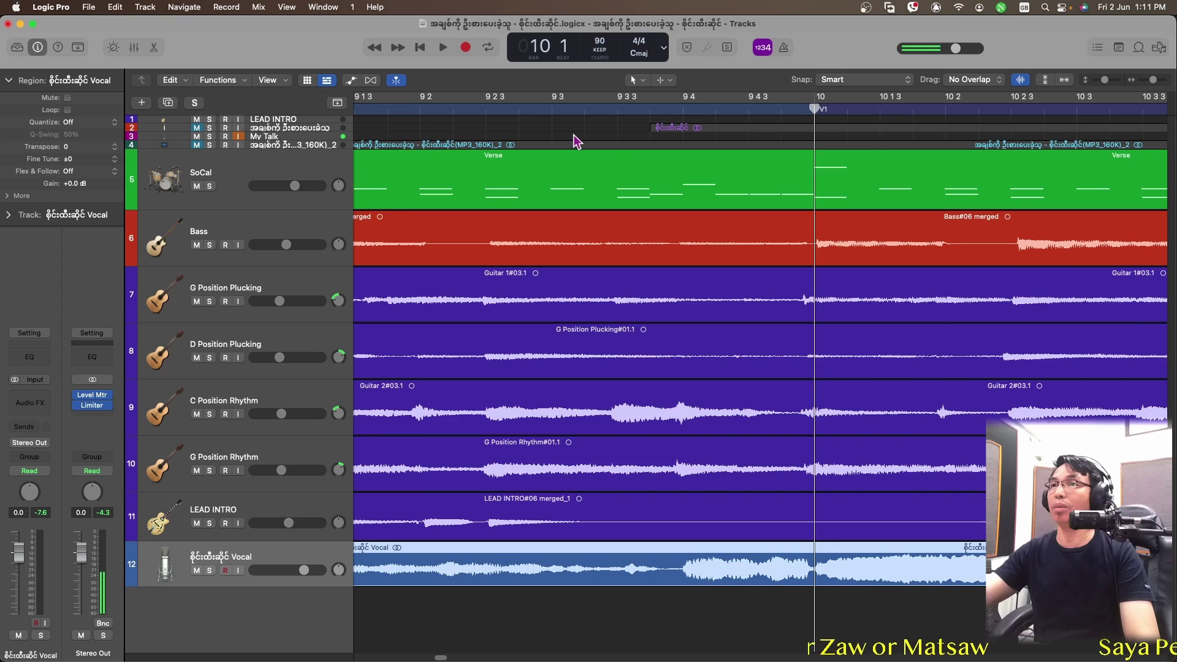
Step: Play the song from about bar 9 beat 2 and again from bar 7 to check the shifted vocal's alignment
{"action": "left_click", "coordinate": [421, 109]}
{"action": "key", "text": "space"}
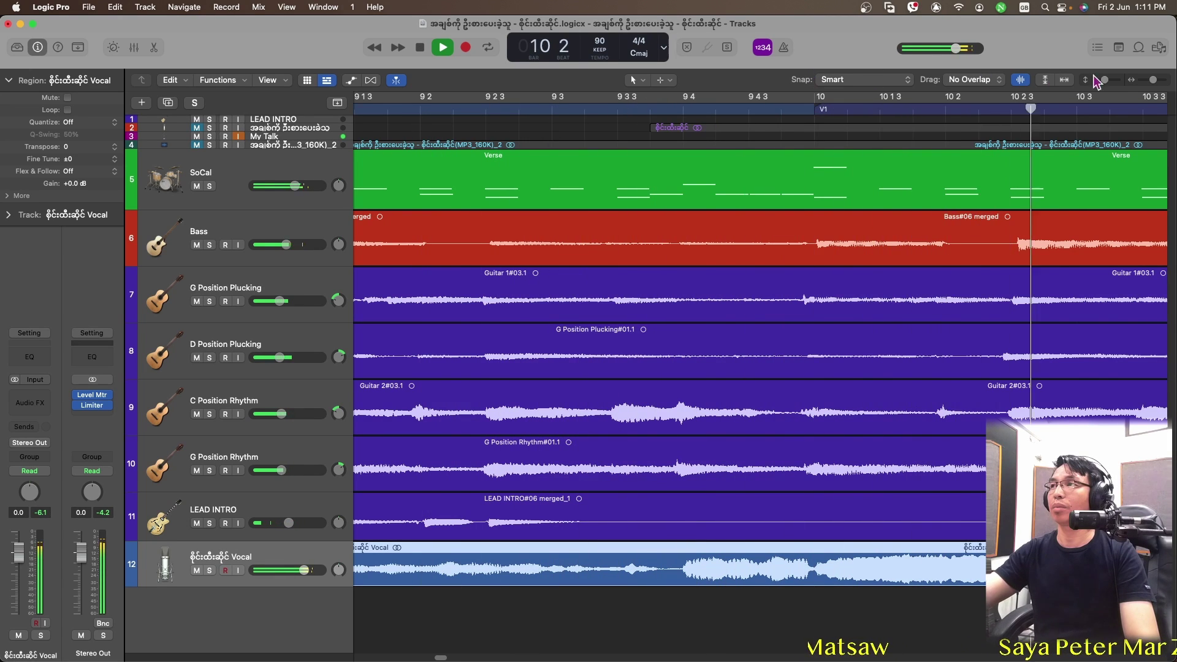
{"action": "left_click_drag", "start_coordinate": [1153, 80], "coordinate": [1148, 83]}
{"action": "key", "text": "space"}
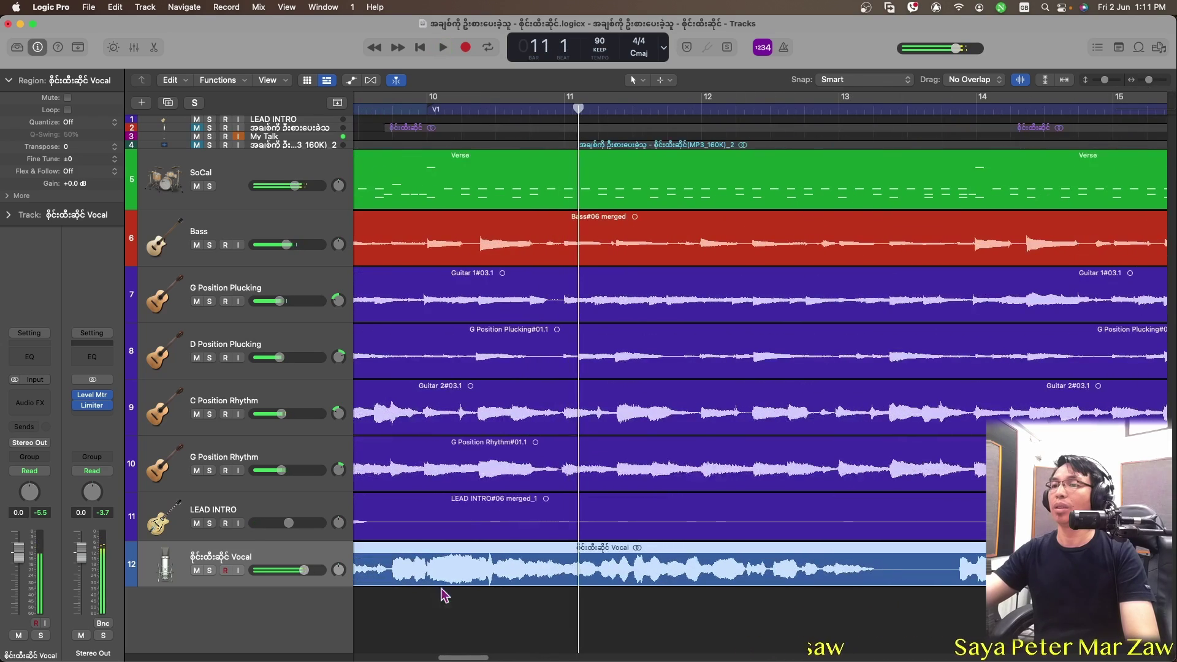
{"action": "scroll", "coordinate": [478, 656], "scroll_direction": "left", "scroll_amount": 6}
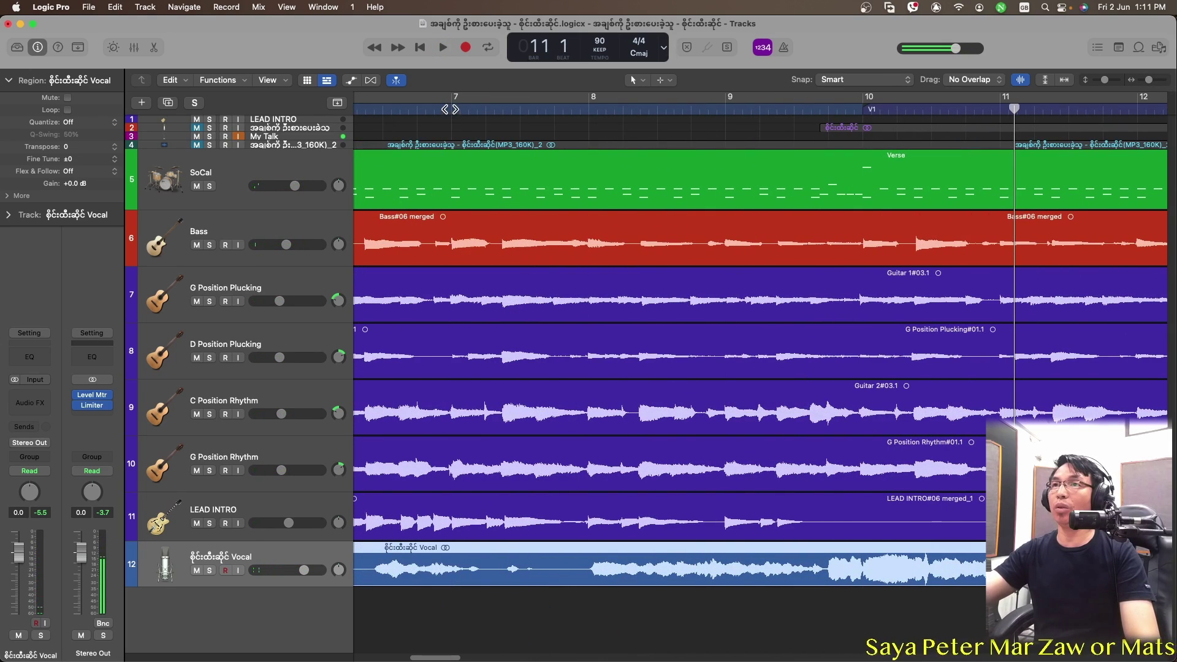
{"action": "key", "text": "space"}
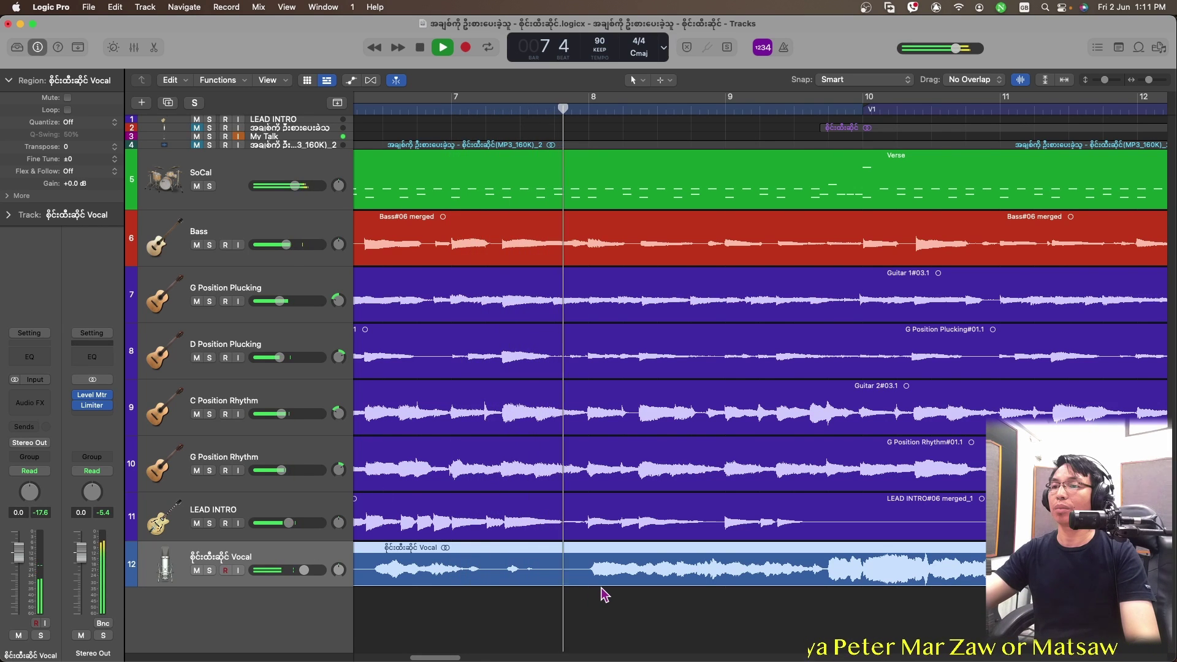
{"action": "key", "text": "space"}
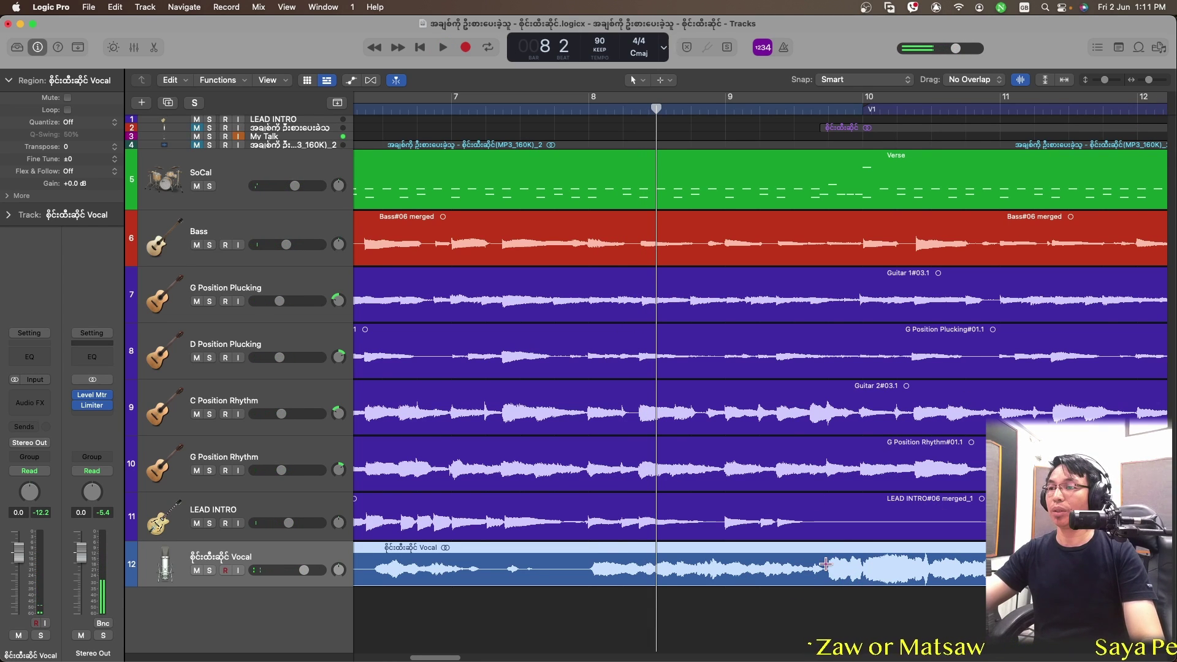
Step: Delete the unwanted vocal audio on track 12 leading up to about bar 9 beat 4
{"action": "left_click_drag", "start_coordinate": [825, 564], "coordinate": [494, 578]}
{"action": "key", "text": "Delete"}
{"action": "left_click_drag", "start_coordinate": [381, 659], "coordinate": [451, 658]}
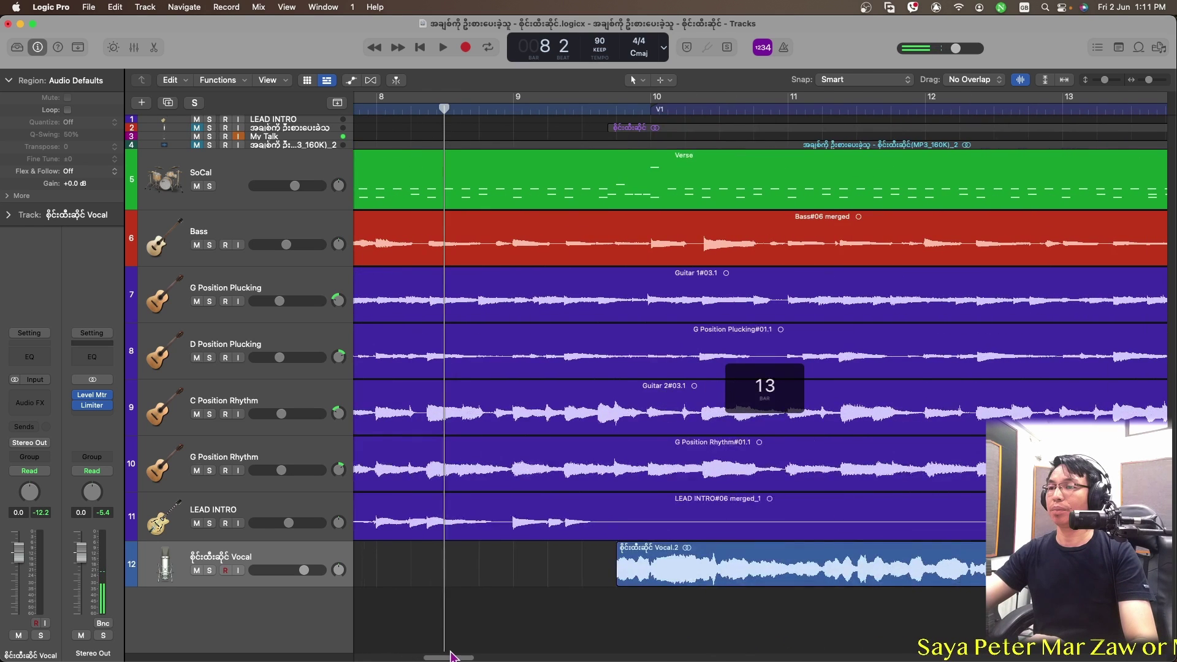
Step: Fine-trim the start of the remaining vocal region to just before its waveform begins, near bar 9 beat 4, and deselect the region
{"action": "left_click_drag", "start_coordinate": [618, 576], "coordinate": [608, 577]}
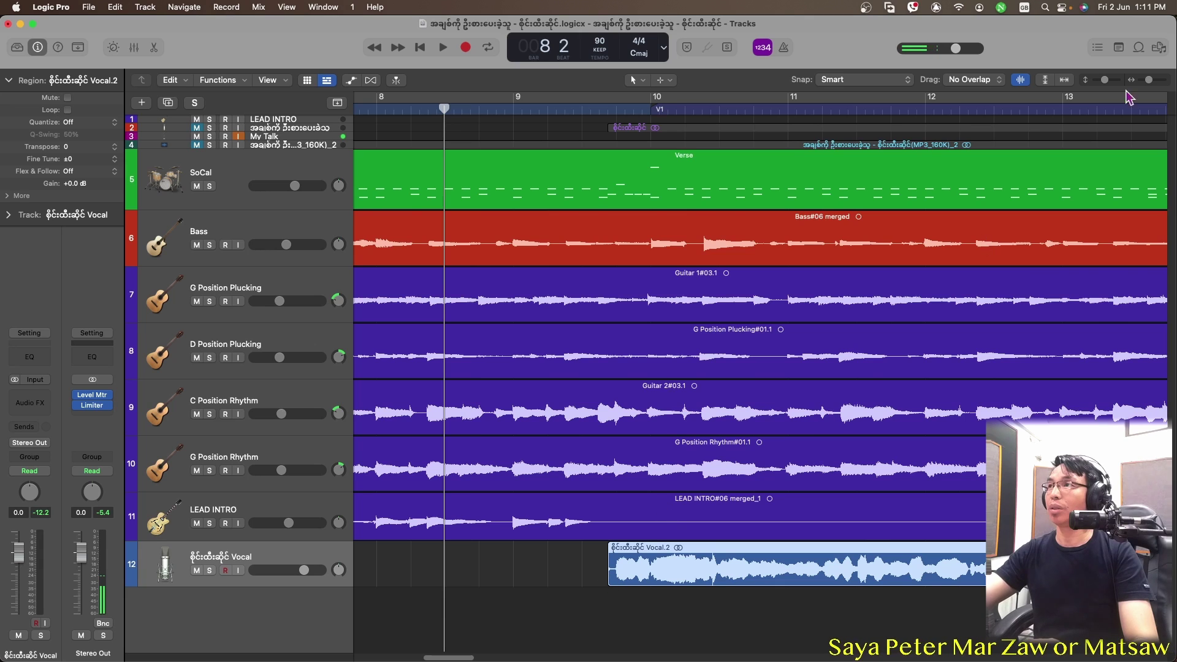
{"action": "left_click_drag", "start_coordinate": [1151, 80], "coordinate": [1152, 80]}
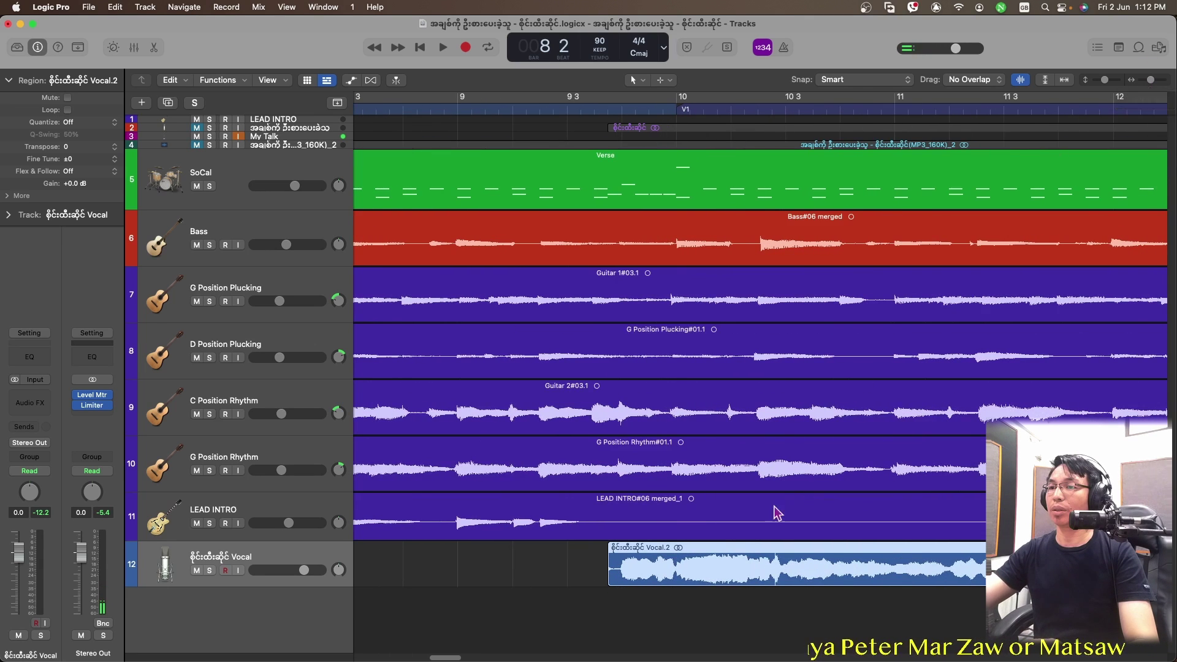
{"action": "left_click_drag", "start_coordinate": [613, 577], "coordinate": [617, 576]}
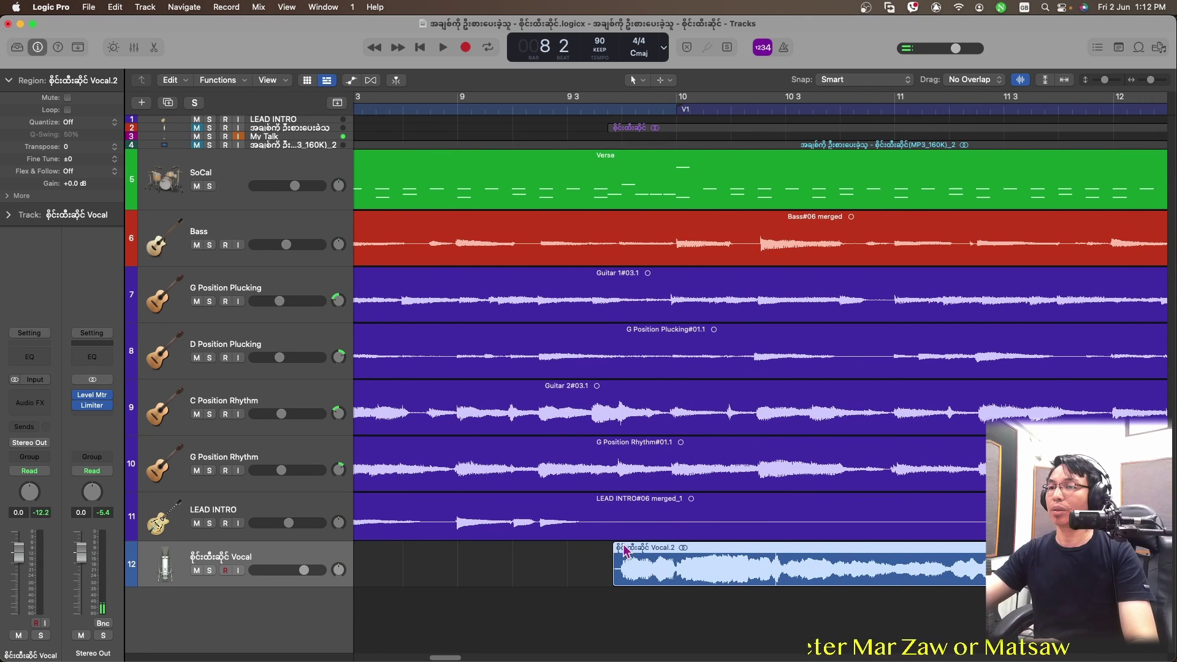
{"action": "left_click", "coordinate": [600, 616]}
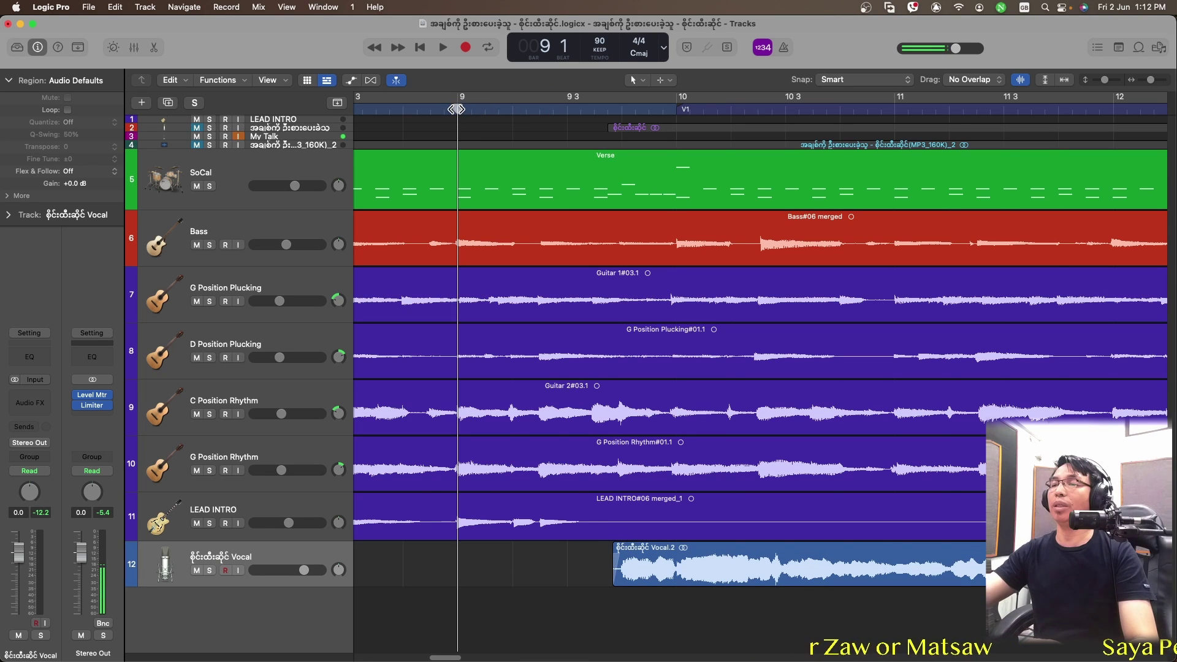
Step: Play from bar 9 into bar 13 and delete the silent vocal stretch from about bar 13 beat 2 to beat 4
{"action": "key", "text": "space"}
{"action": "left_click_drag", "start_coordinate": [1151, 80], "coordinate": [1148, 79]}
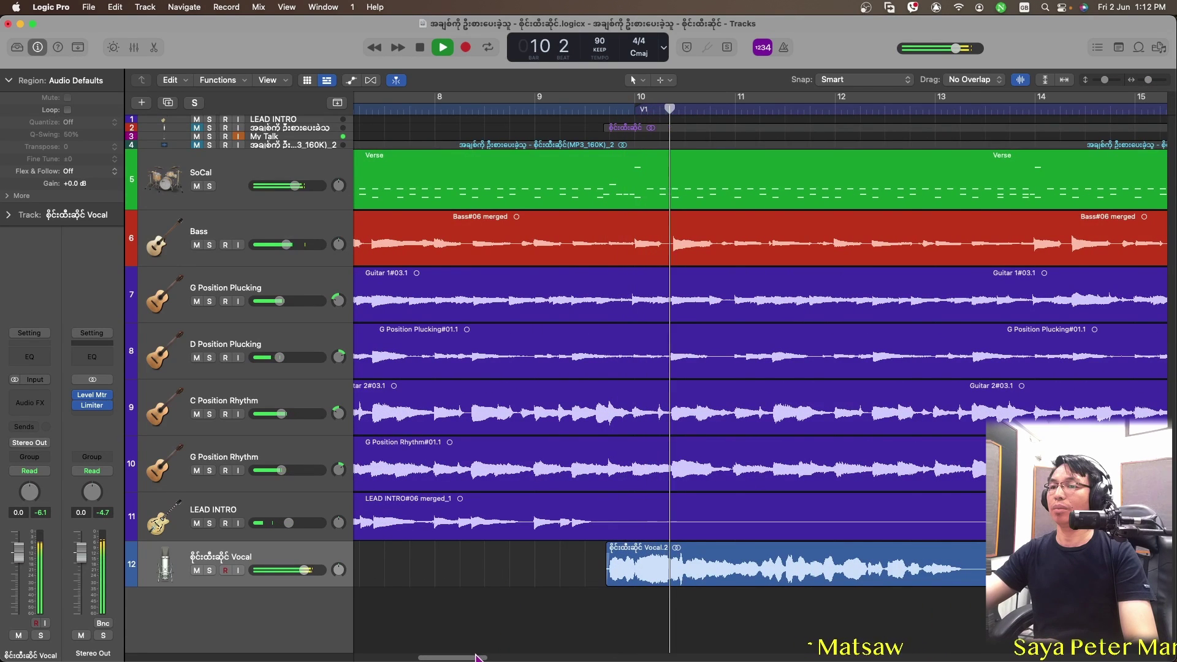
{"action": "left_click_drag", "start_coordinate": [475, 658], "coordinate": [497, 657]}
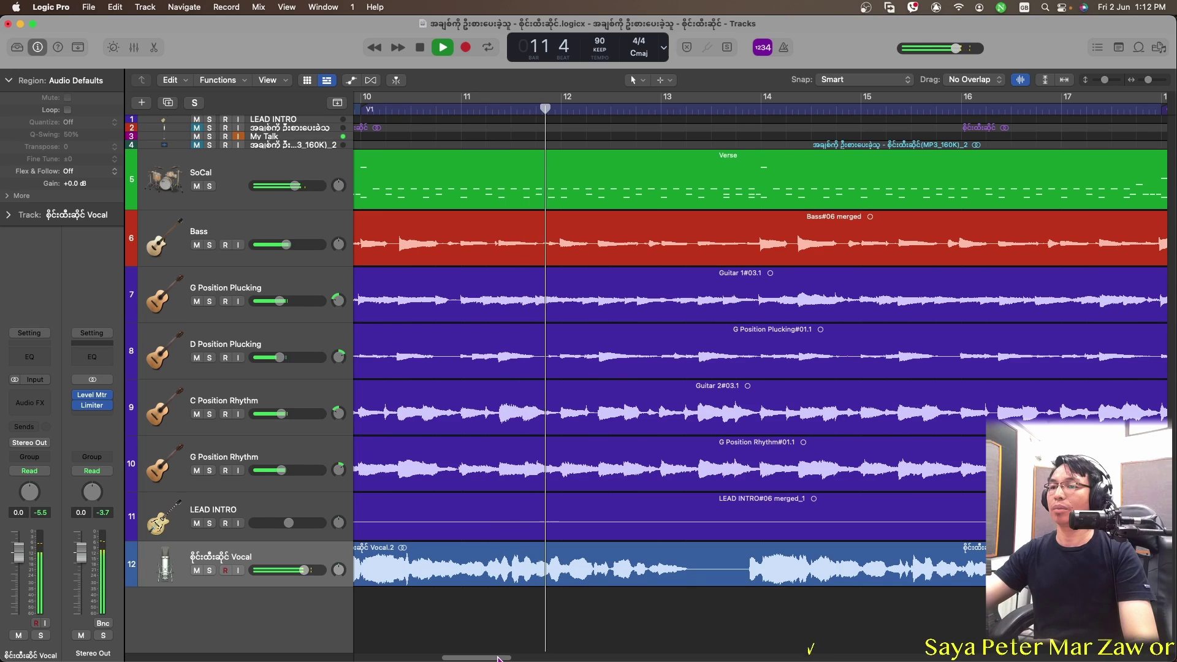
{"action": "left_click_drag", "start_coordinate": [497, 657], "coordinate": [510, 658]}
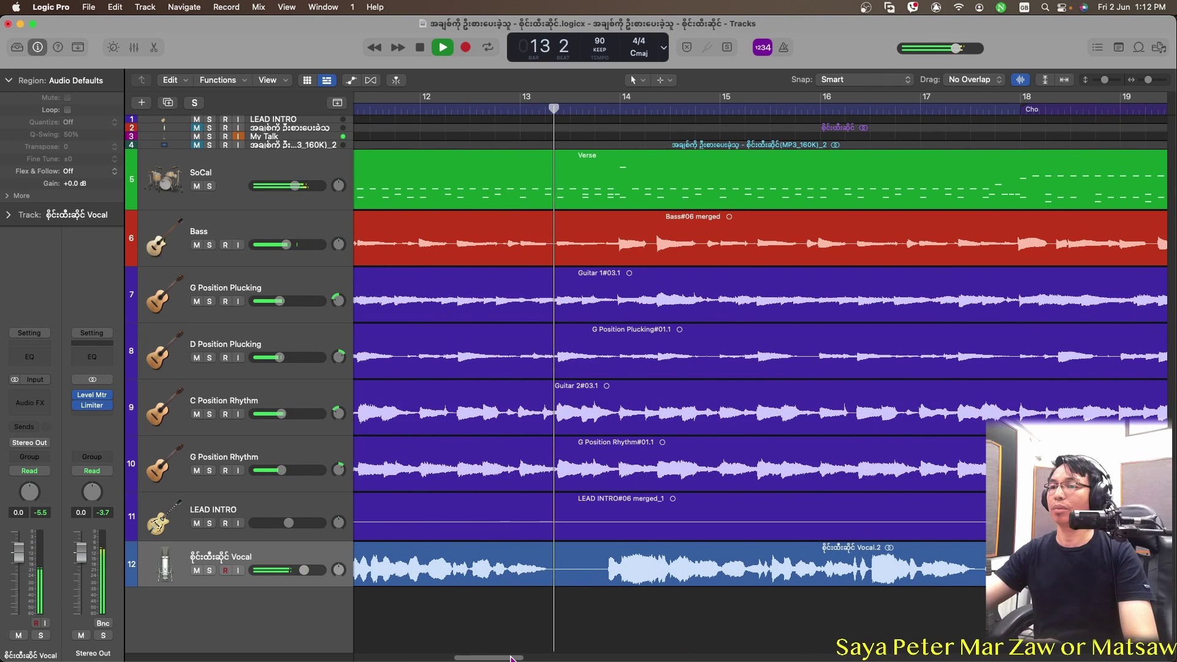
{"action": "key", "text": "space"}
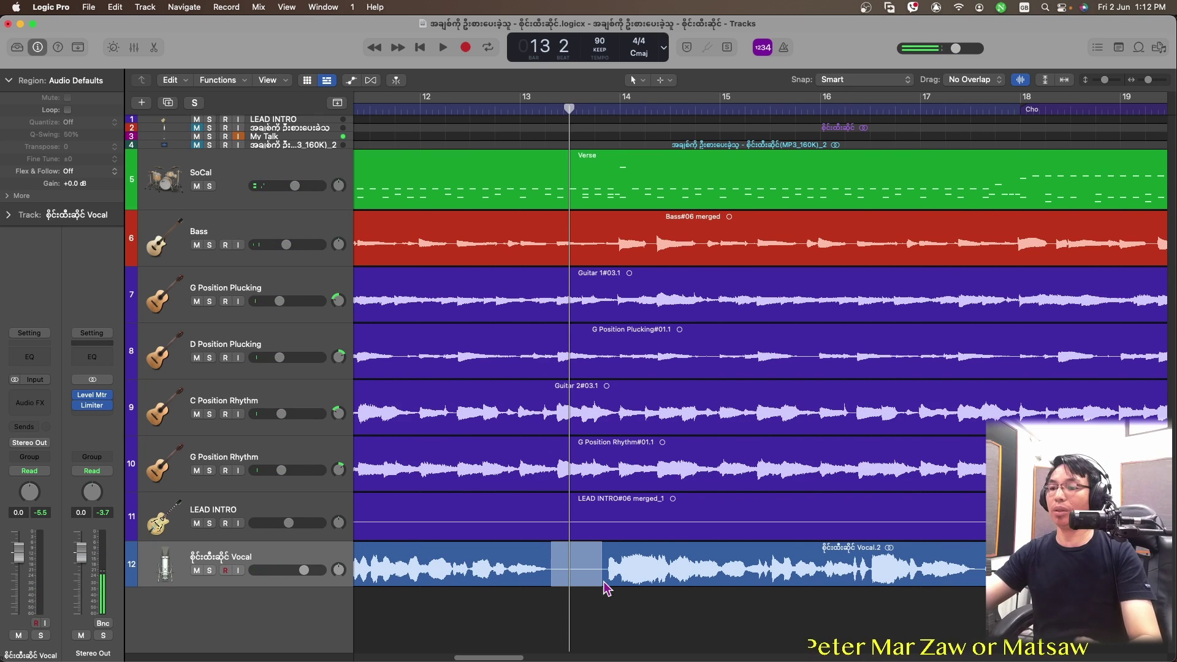
{"action": "key", "text": "Delete"}
Step: Check playback from bar 9 and bar 13, and delete the stray vocal sound from about bar 17 beat 3 to beat 4
{"action": "key", "text": "space"}
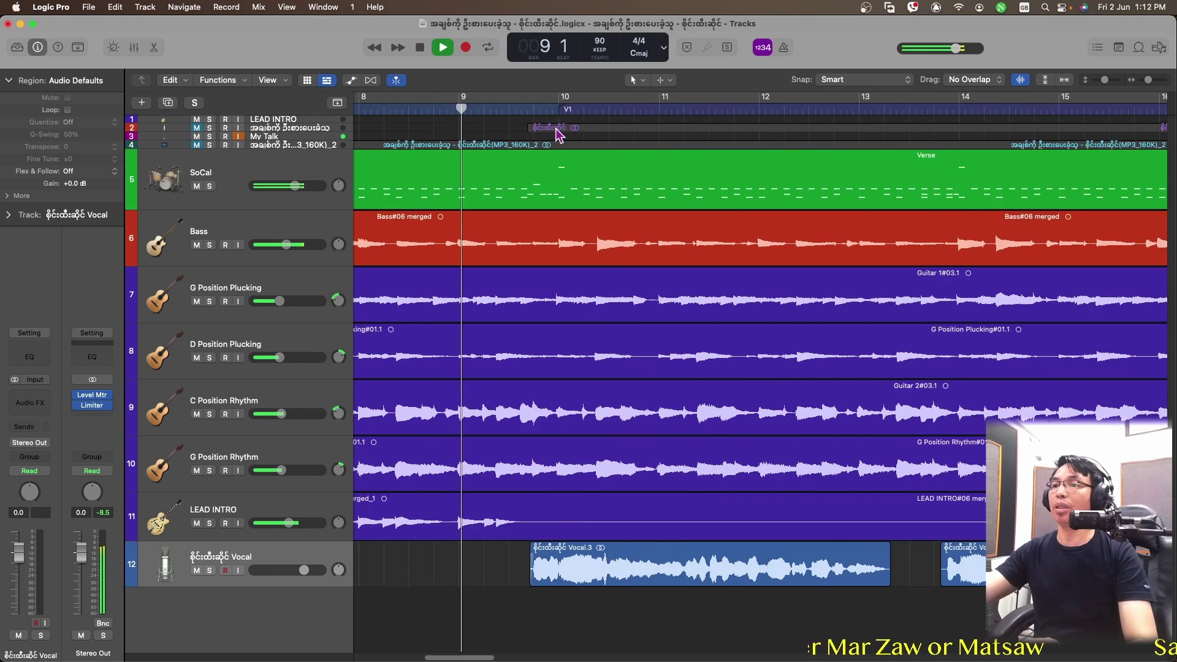
{"action": "double_click", "coordinate": [857, 105]}
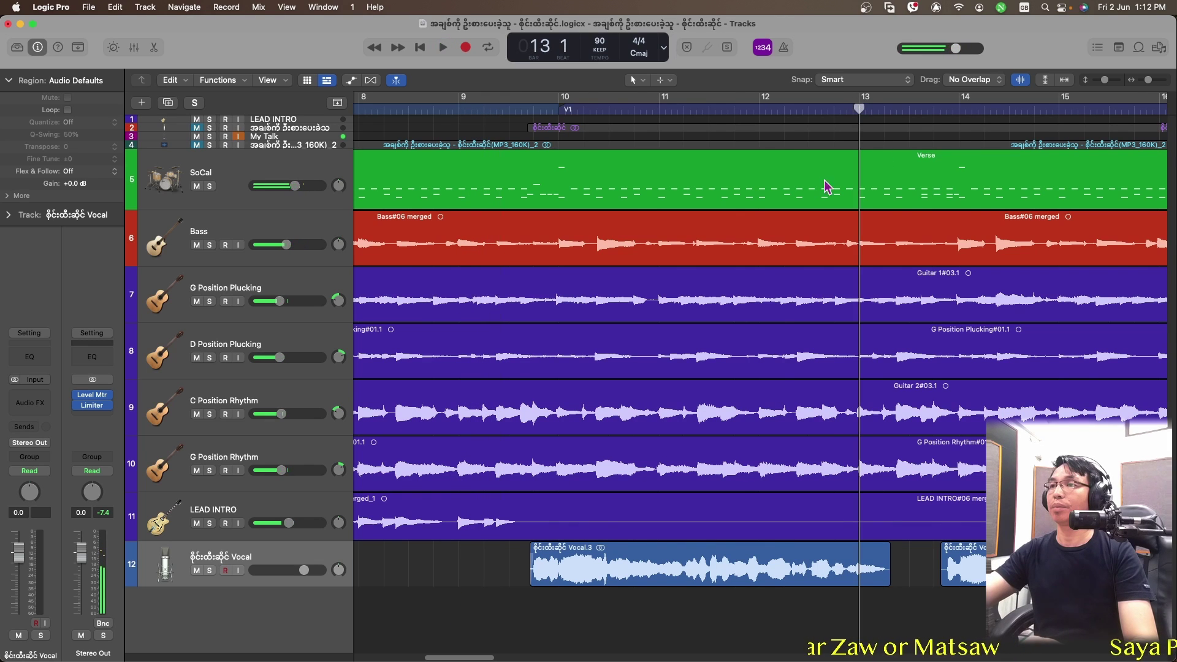
{"action": "left_click_drag", "start_coordinate": [462, 658], "coordinate": [530, 659]}
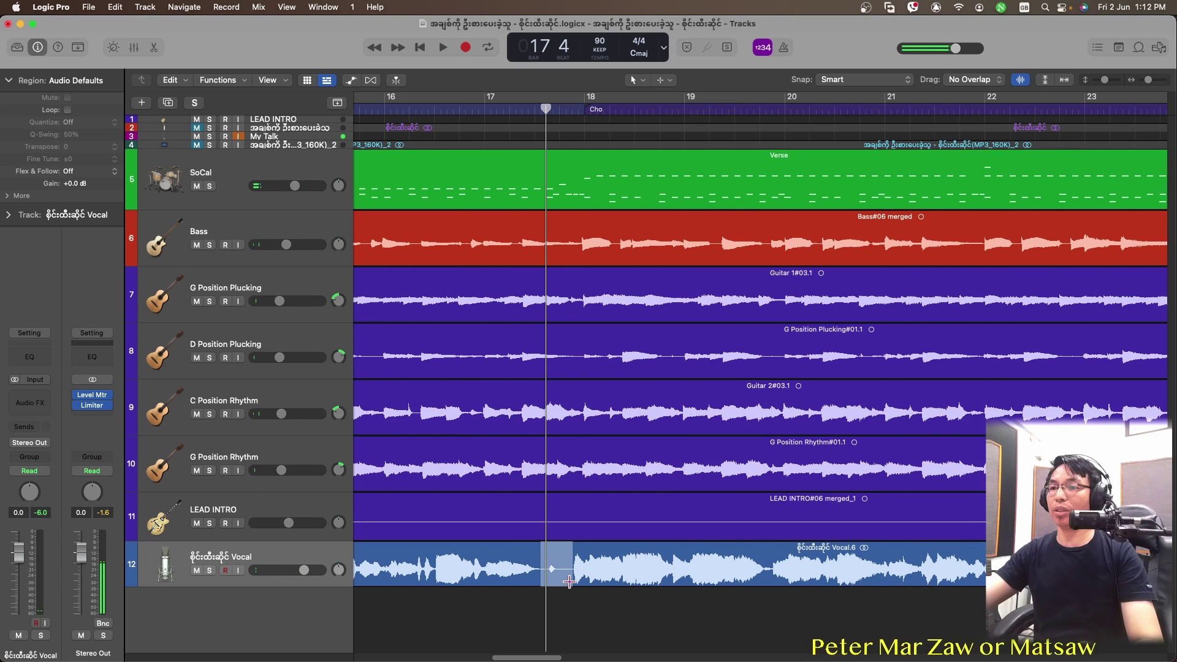
{"action": "key", "text": "Delete"}
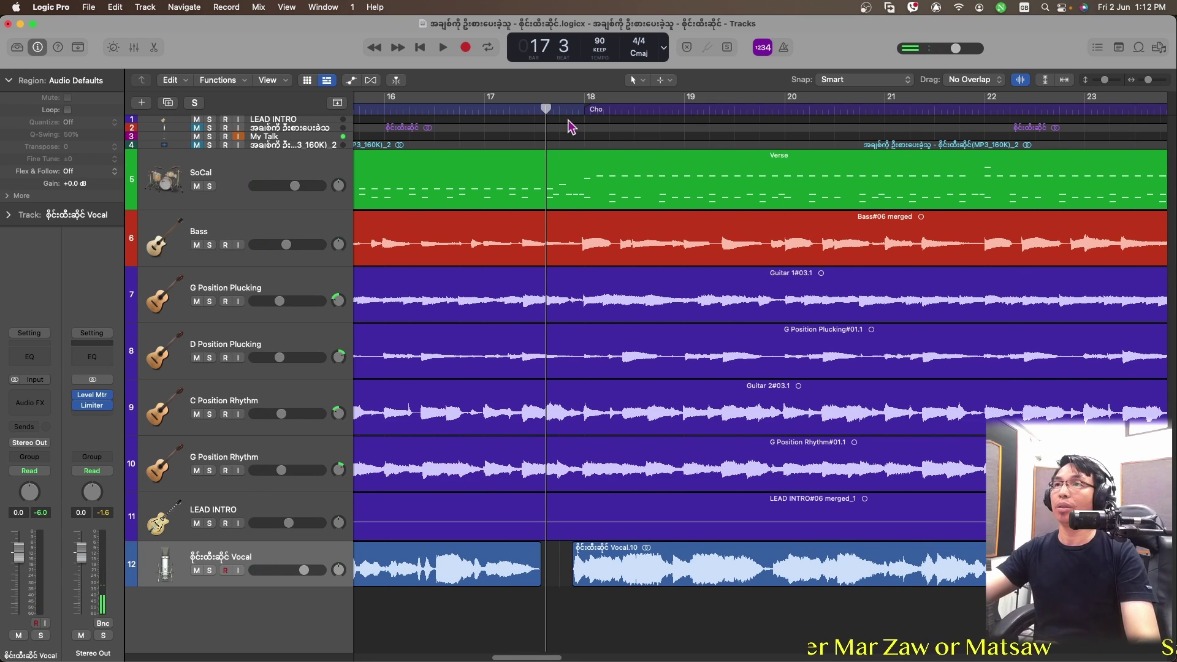
Step: Play the song from about bar 17 beat 4 to bar 28 to check the vocal through the chorus and the Music 1 section
{"action": "left_click", "coordinate": [560, 108]}
{"action": "key", "text": "space"}
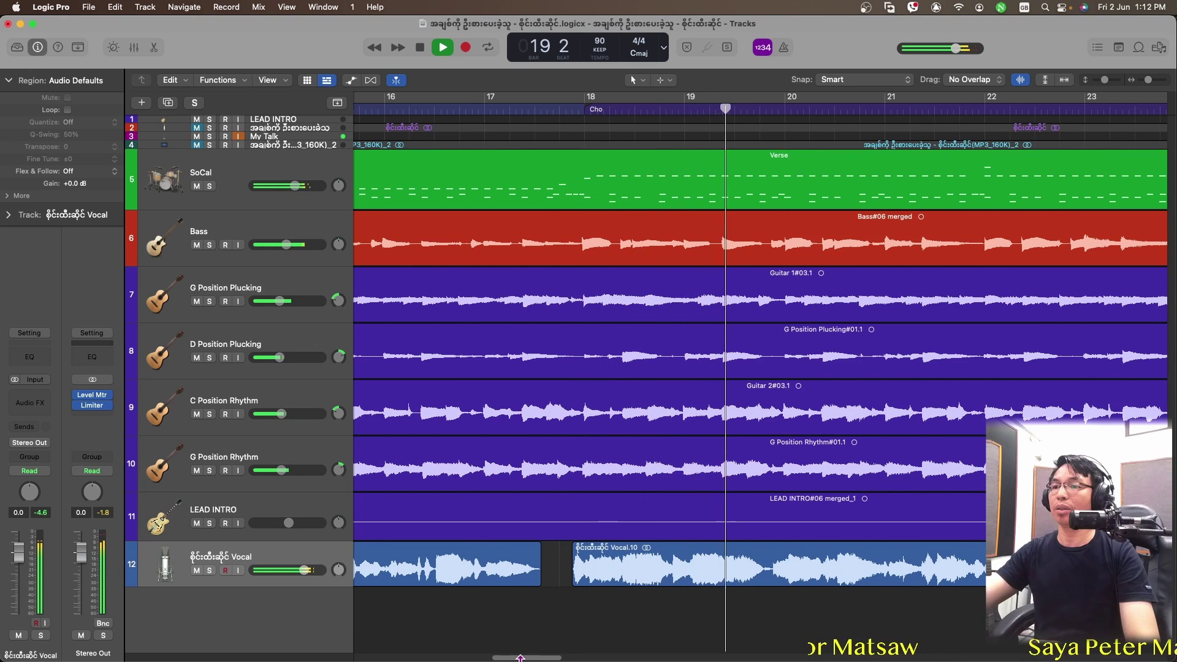
{"action": "left_click_drag", "start_coordinate": [524, 658], "coordinate": [564, 659]}
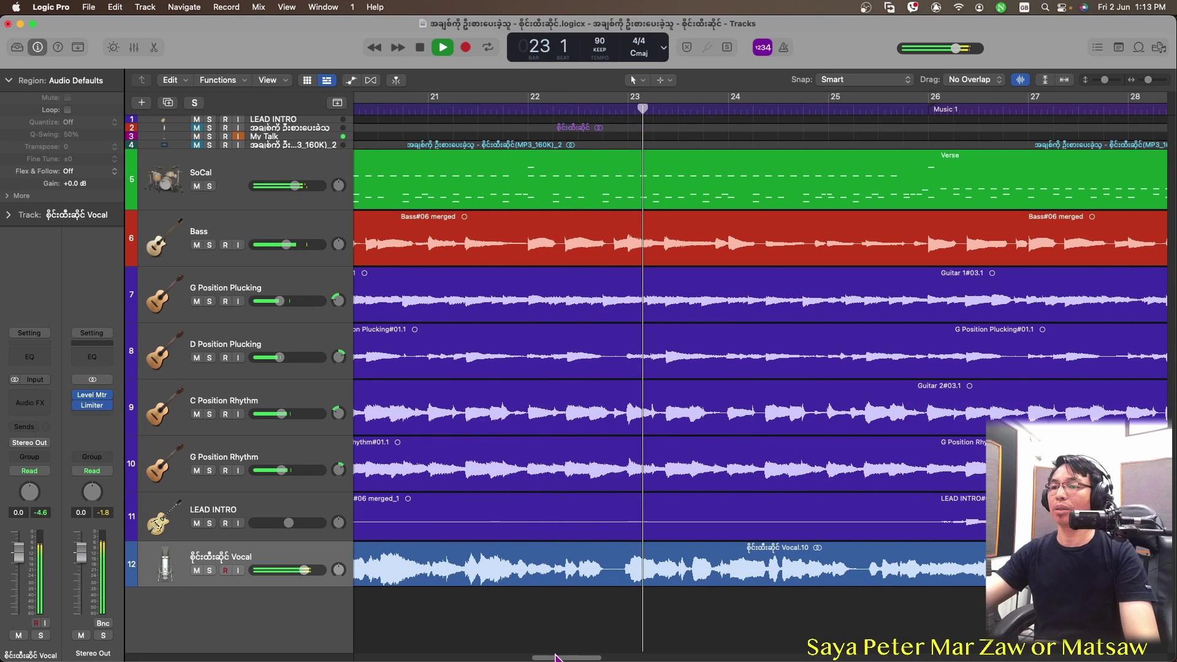
{"action": "scroll", "coordinate": [558, 658], "scroll_direction": "right", "scroll_amount": 5}
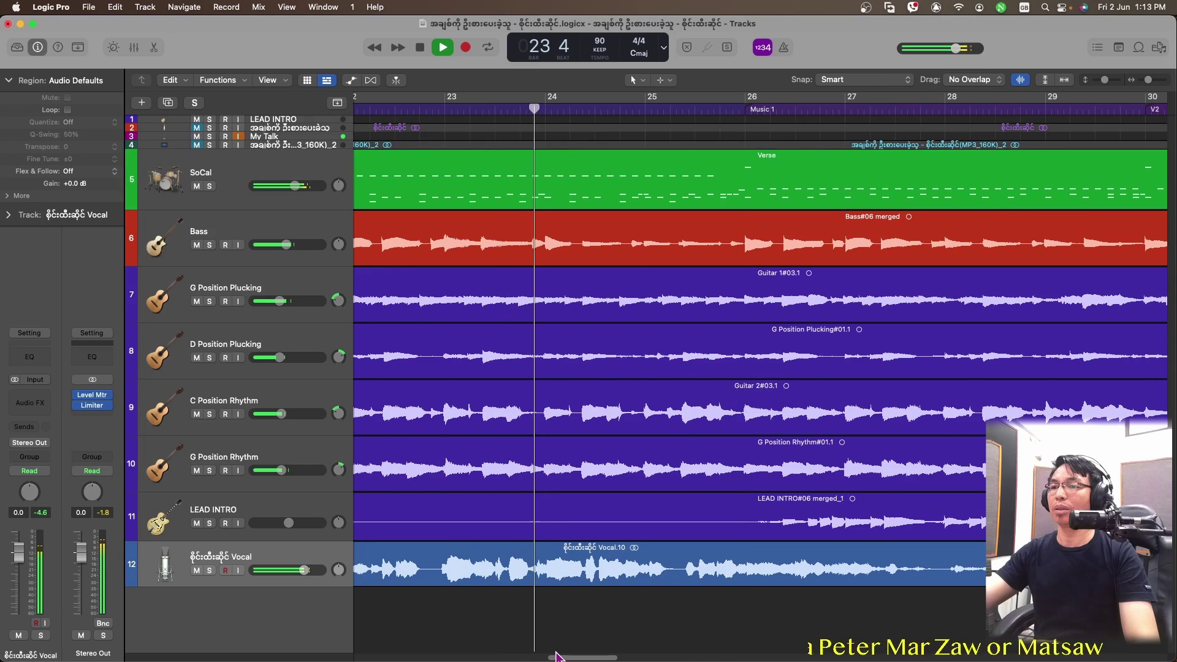
{"action": "scroll", "coordinate": [564, 657], "scroll_direction": "right", "scroll_amount": 2}
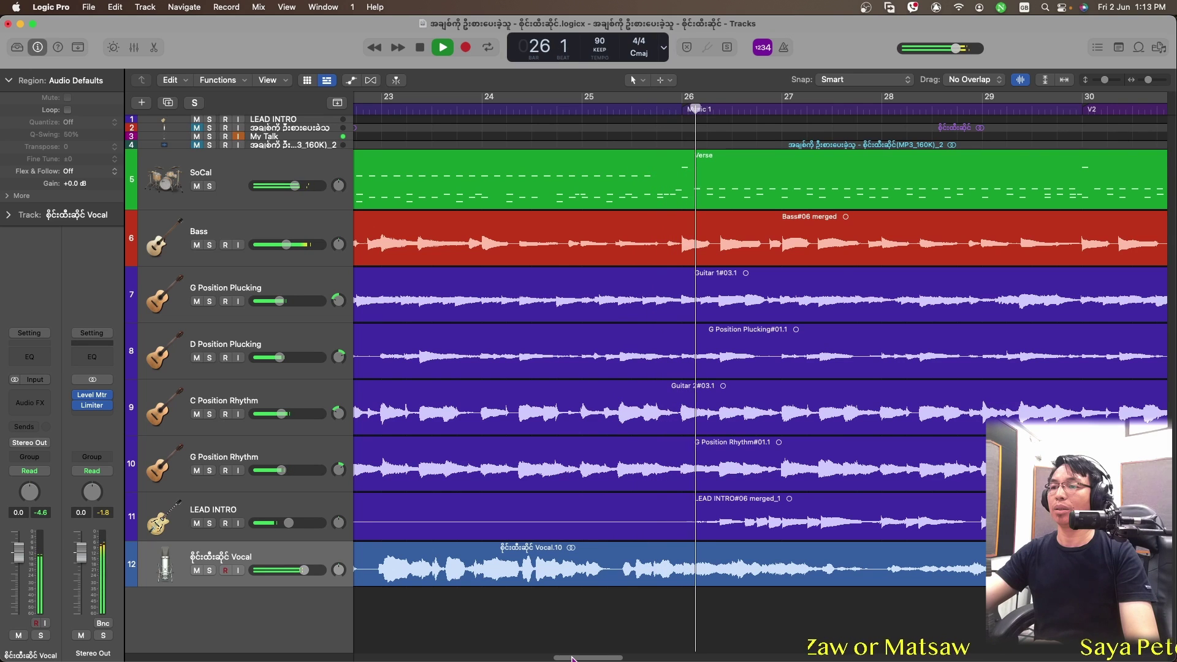
{"action": "scroll", "coordinate": [575, 657], "scroll_direction": "right", "scroll_amount": 10}
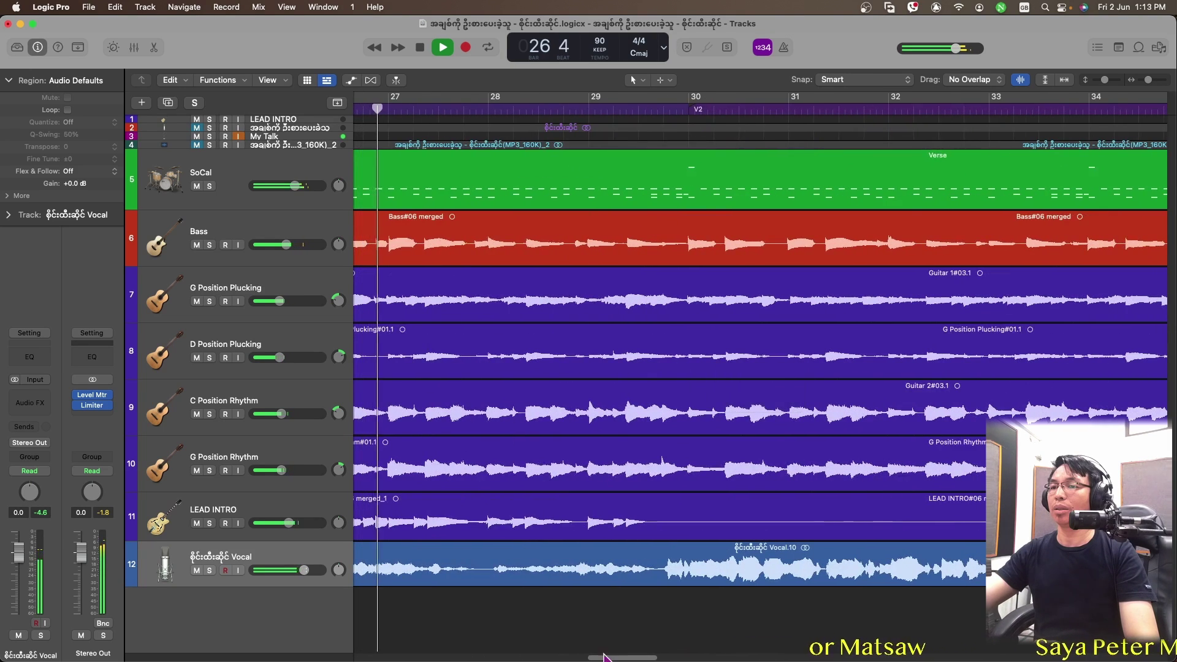
{"action": "scroll", "coordinate": [565, 653], "scroll_direction": "left", "scroll_amount": 6}
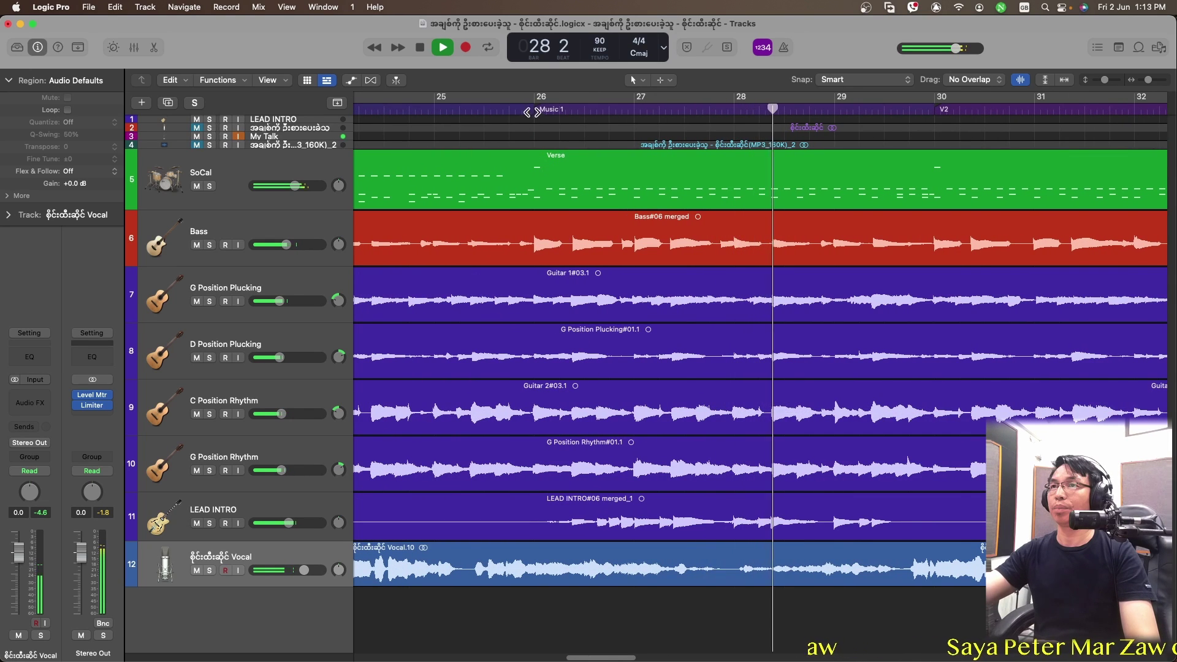
Step: Replay from bar 26 and delete the residual vocal audio from about bar 26 beat 2 to bar 29 beat 4
{"action": "left_click", "coordinate": [532, 108]}
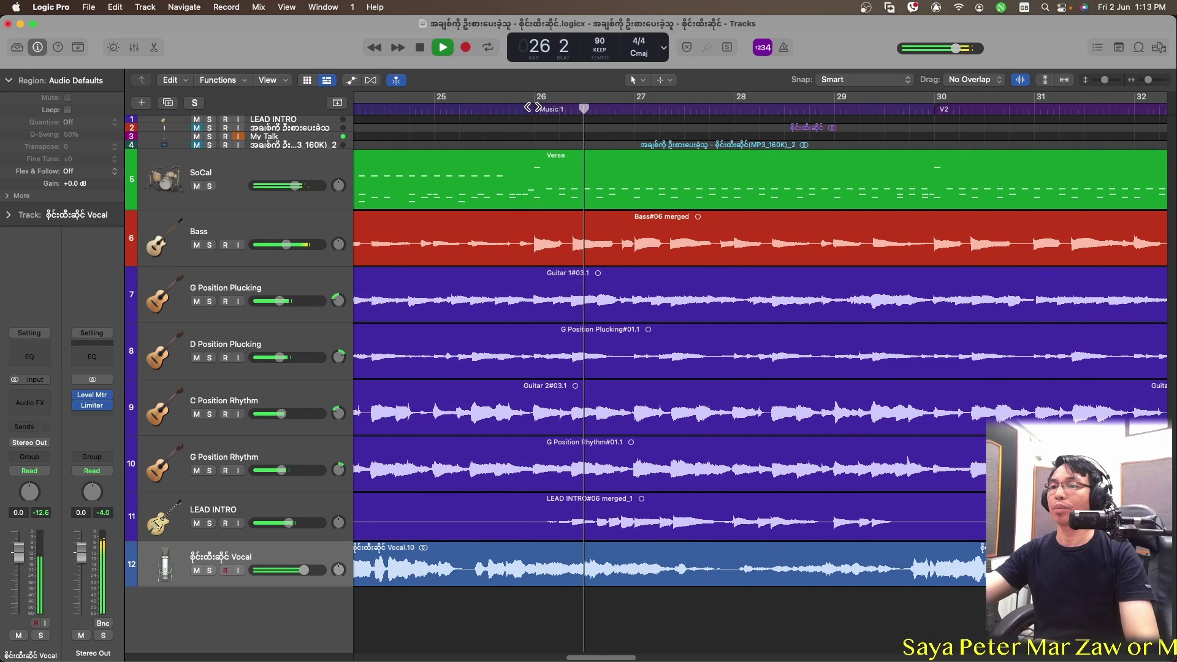
{"action": "key", "text": "space"}
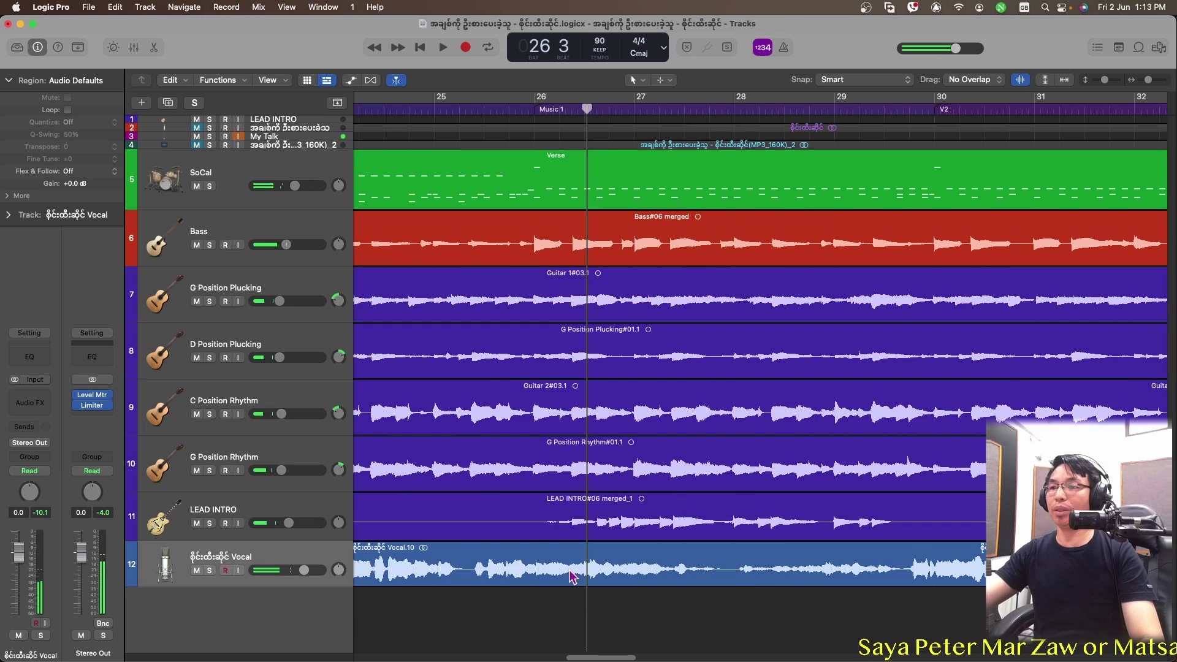
{"action": "left_click_drag", "start_coordinate": [572, 571], "coordinate": [876, 586]}
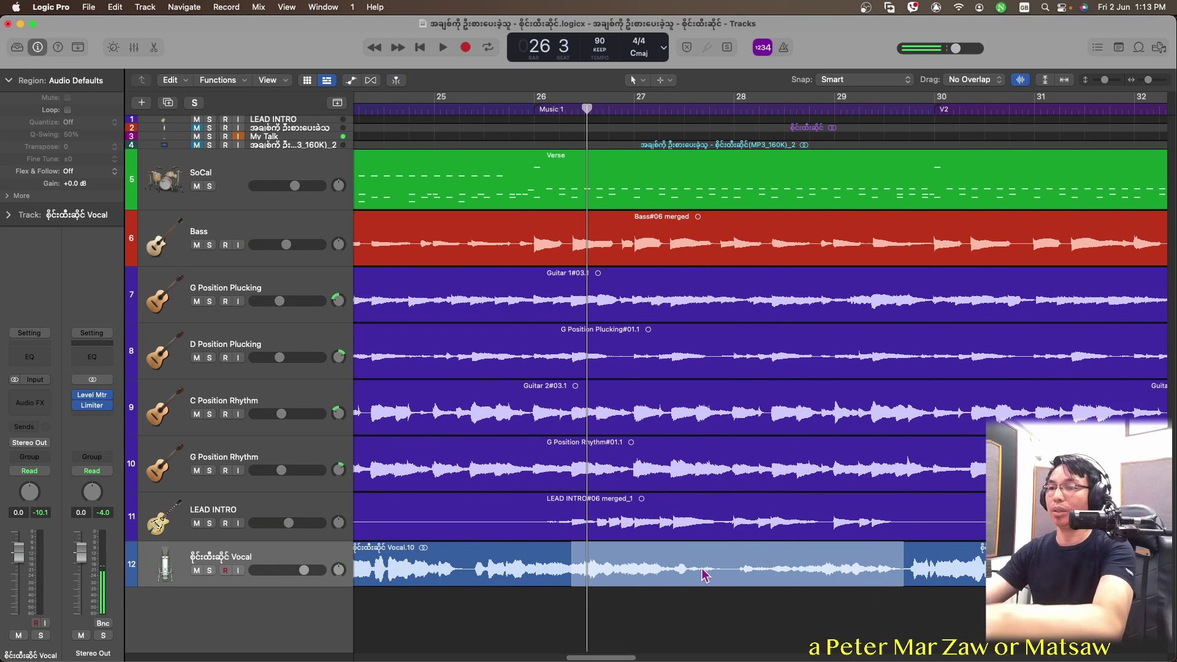
{"action": "key", "text": "Delete"}
{"action": "left_click", "coordinate": [565, 545]}
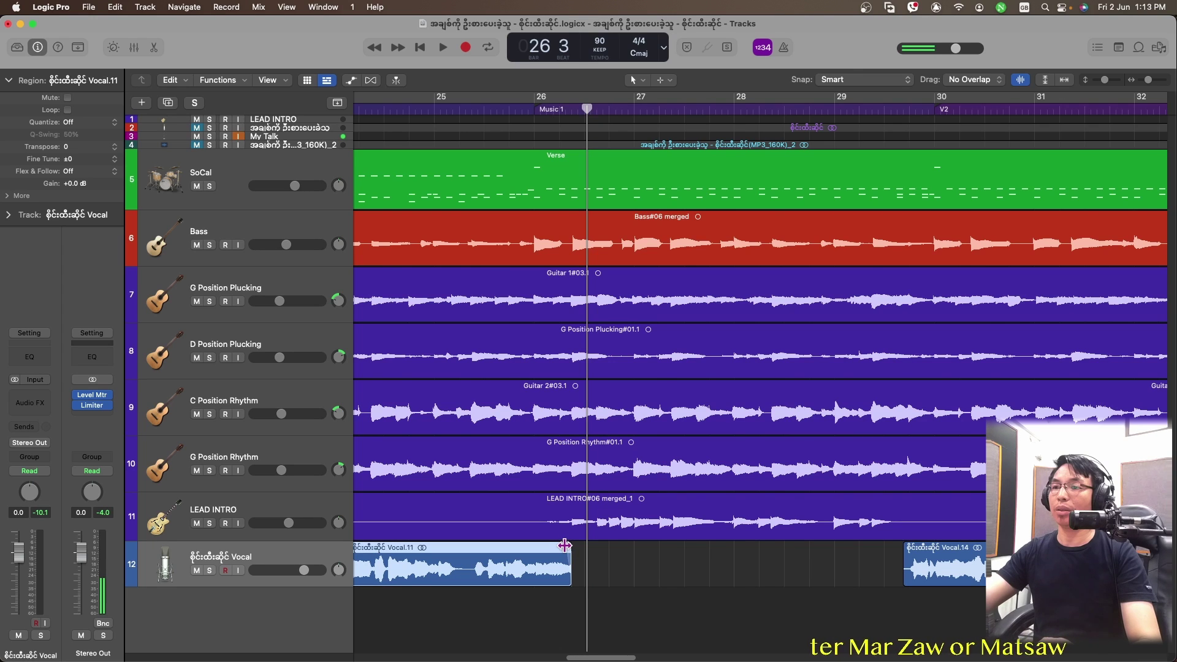
Step: Play the chorus ending from bar 25 and extend the end of its vocal region to about bar 26 beat 3
{"action": "left_click", "coordinate": [427, 106]}
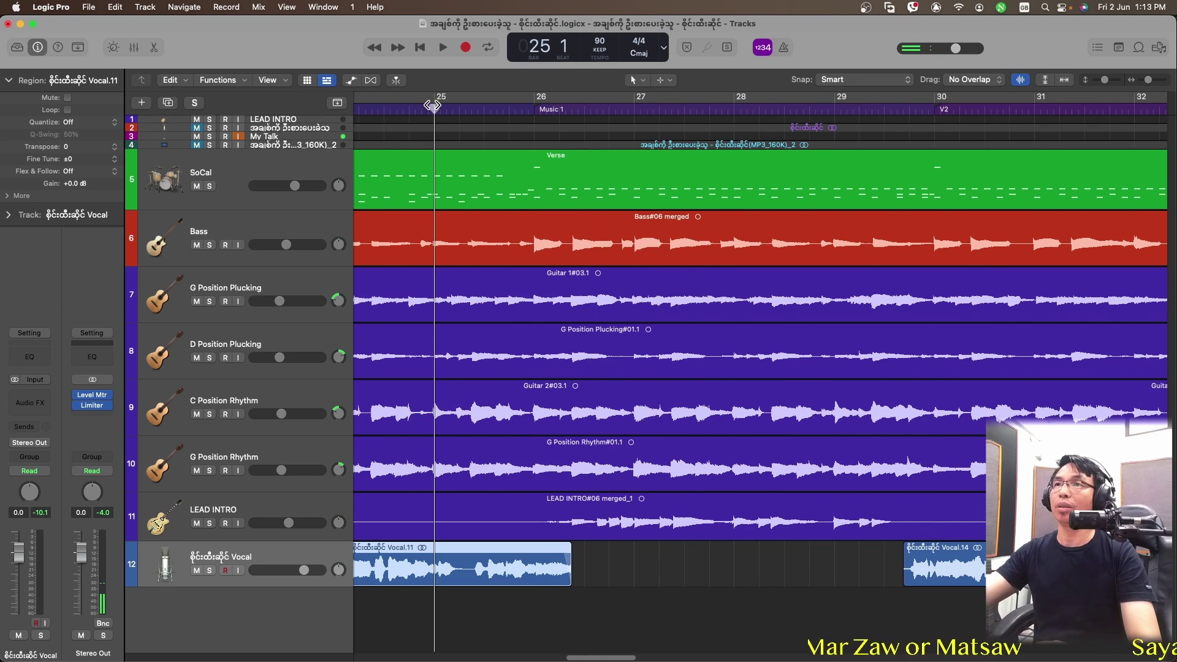
{"action": "key", "text": "space"}
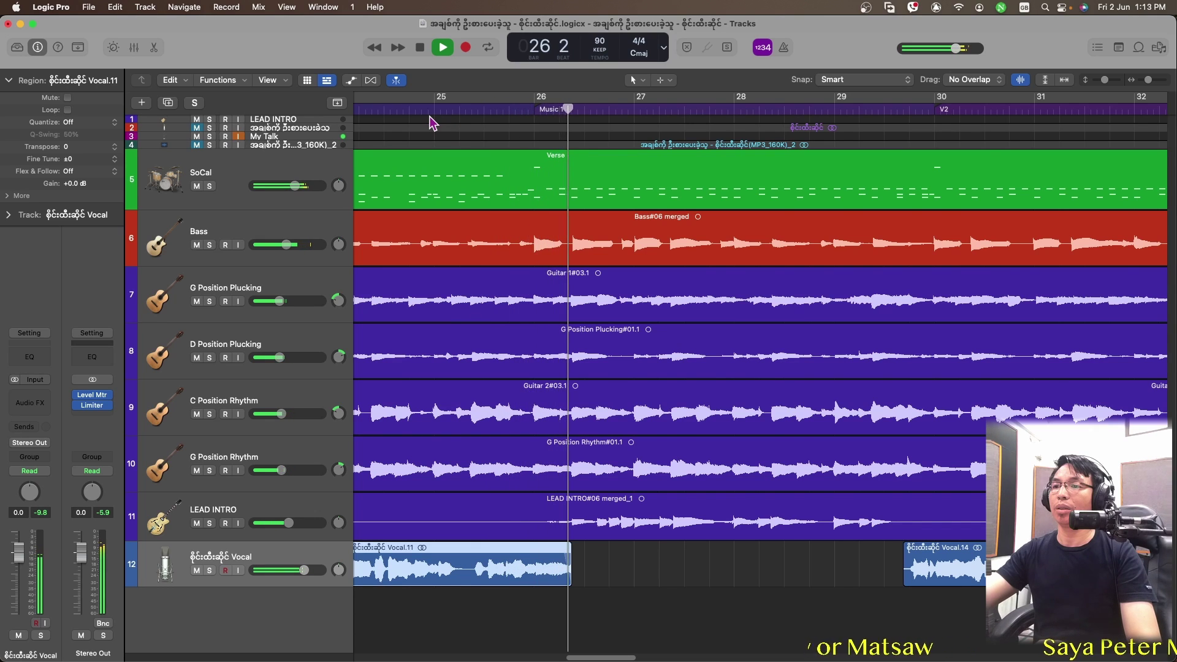
{"action": "key", "text": "space"}
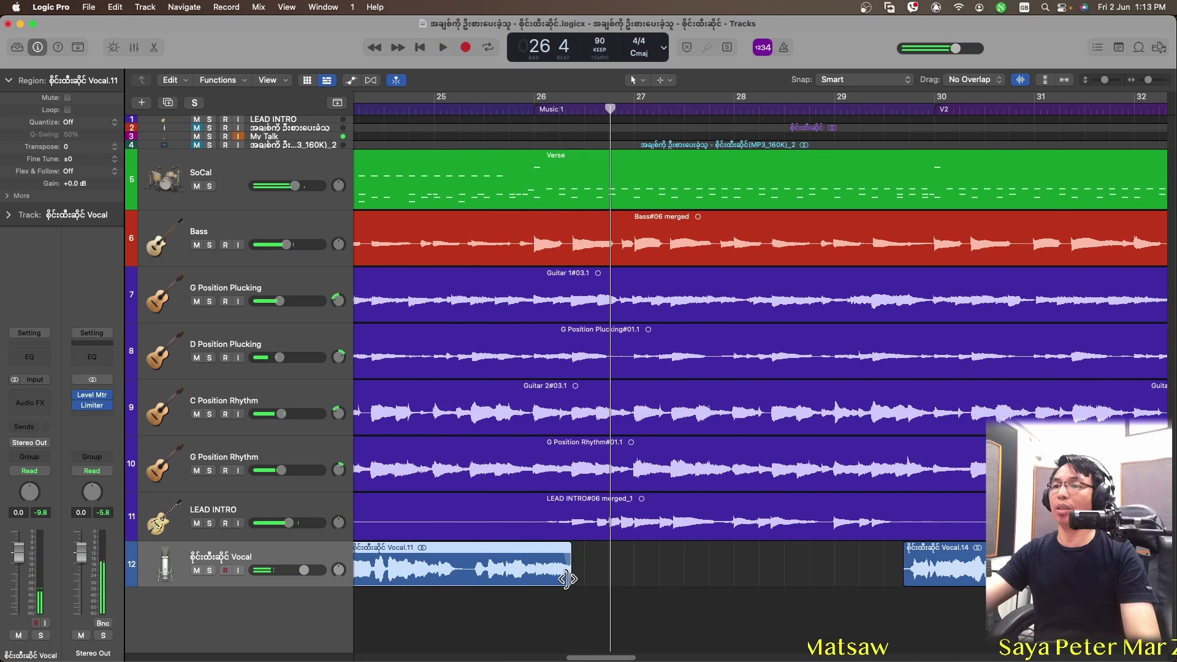
{"action": "left_click_drag", "start_coordinate": [567, 579], "coordinate": [580, 581]}
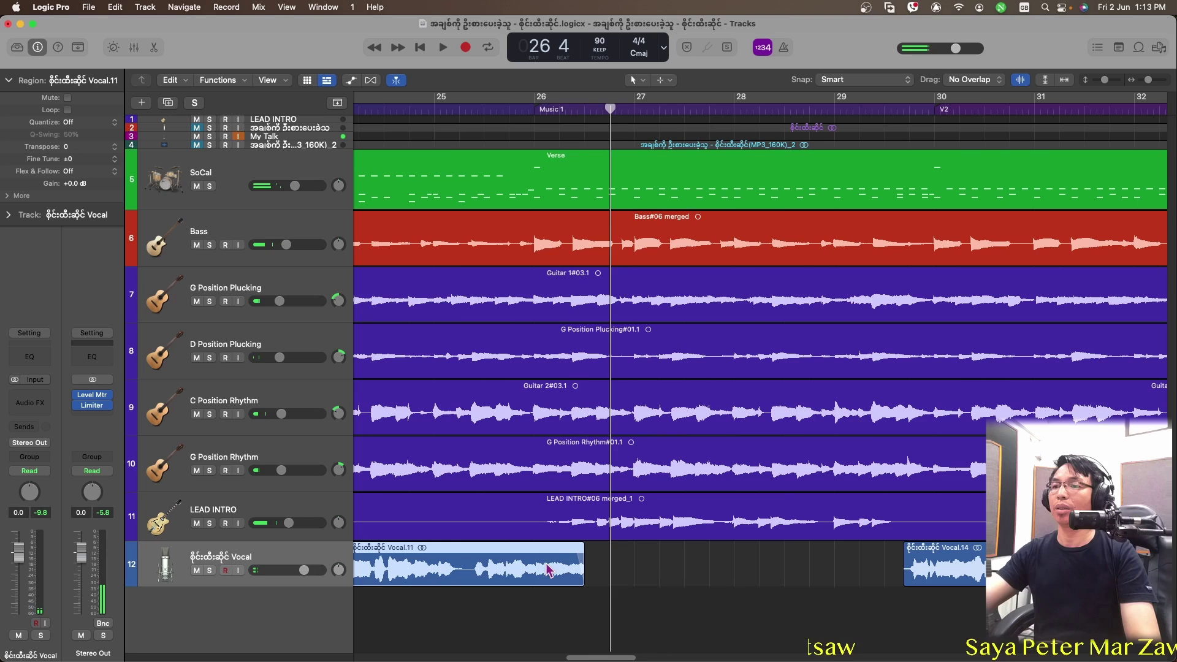
Step: Play from bar 25 to about bar 34 to check the extended vocal ending and the second verse's vocal
{"action": "left_click", "coordinate": [437, 109]}
{"action": "key", "text": "space"}
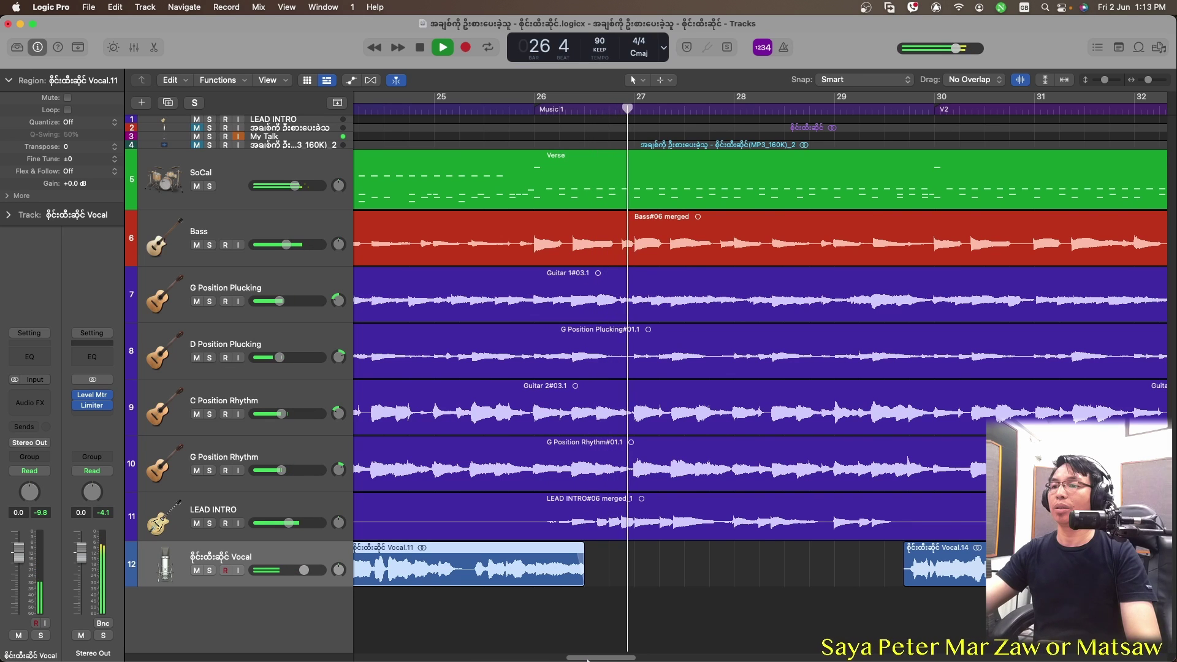
{"action": "scroll", "coordinate": [371, 239], "scroll_direction": "right", "scroll_amount": 5}
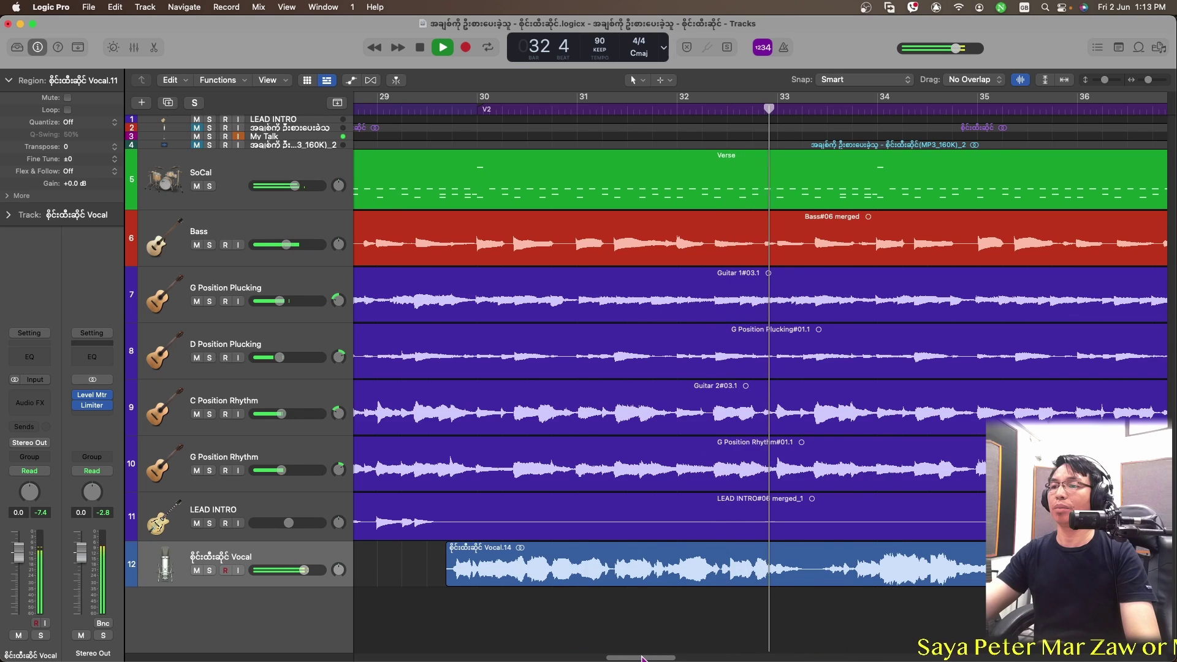
{"action": "left_click_drag", "start_coordinate": [644, 657], "coordinate": [668, 657]}
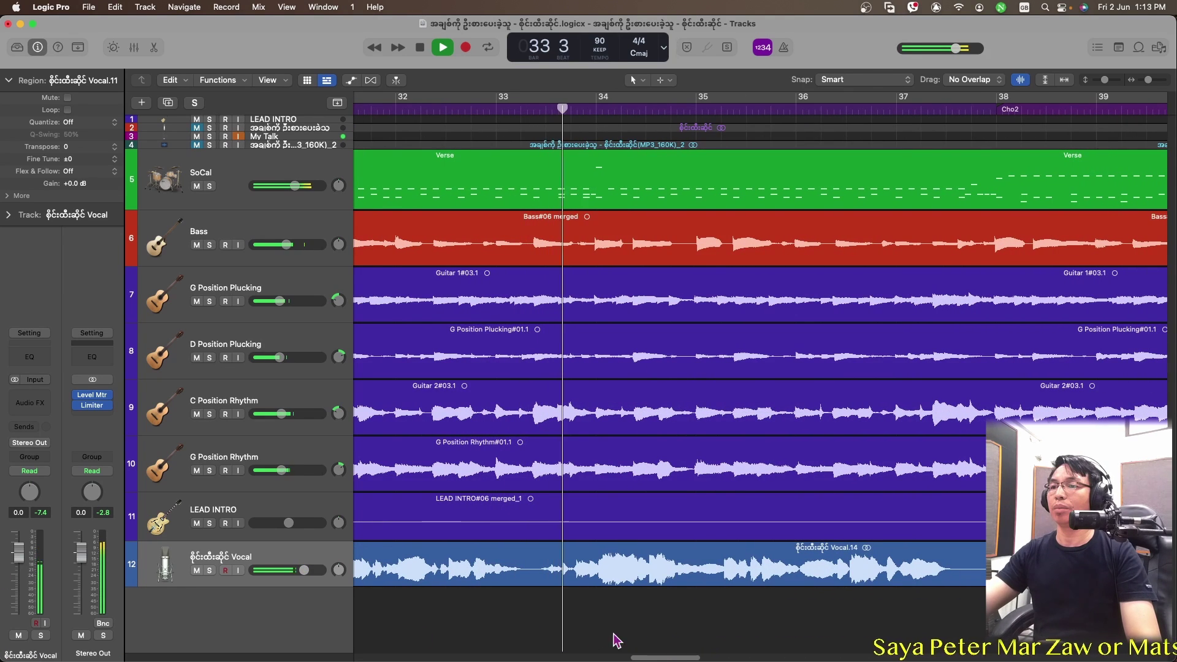
{"action": "key", "text": "space"}
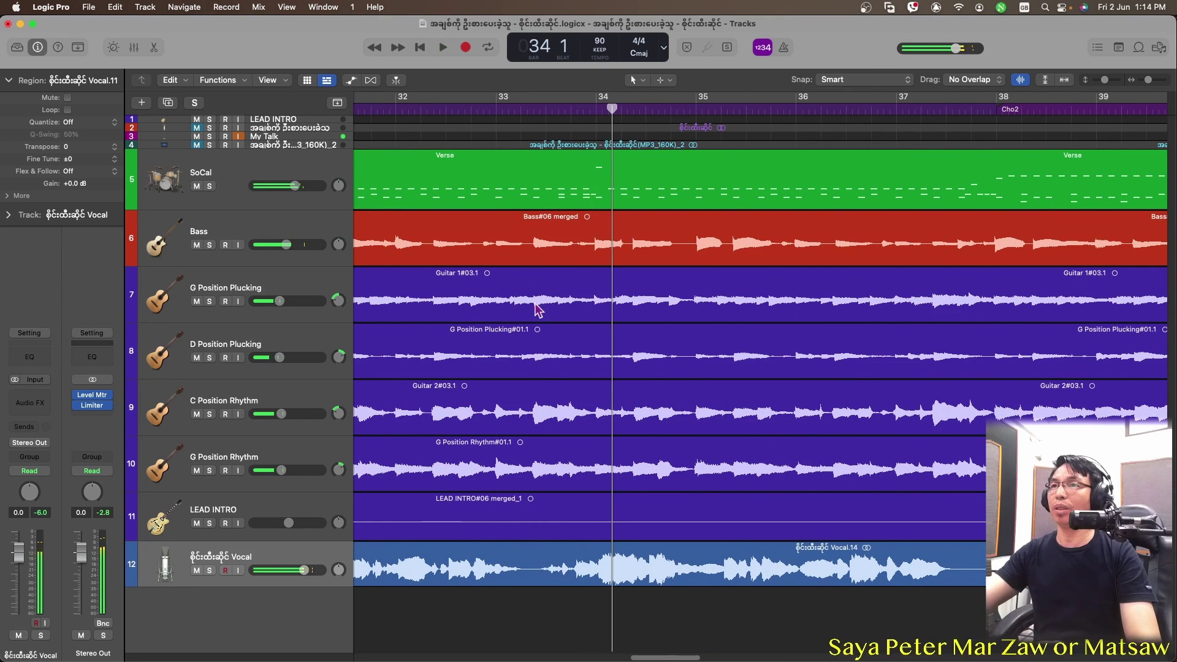
Step: Replay from bar 33, delete the stray vocal sound from about bar 33 beat 2 to beat 4, and return the playhead to bar 33
{"action": "left_click", "coordinate": [496, 112]}
{"action": "key", "text": "space"}
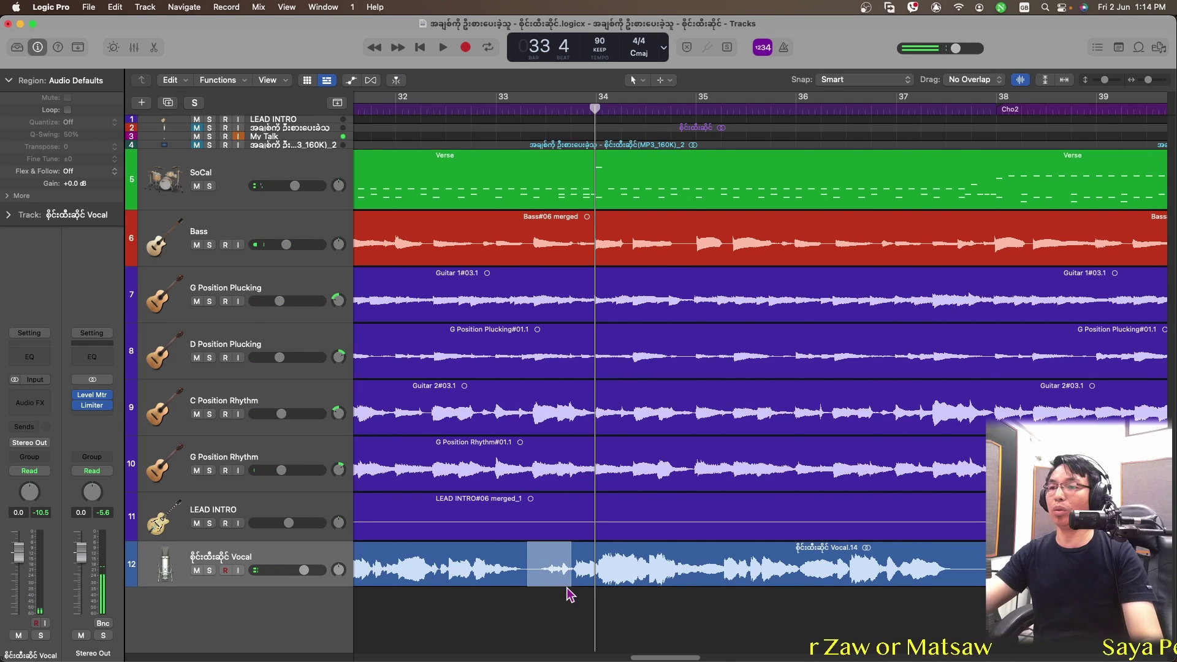
{"action": "key", "text": "BackSpace"}
{"action": "left_click", "coordinate": [572, 546]}
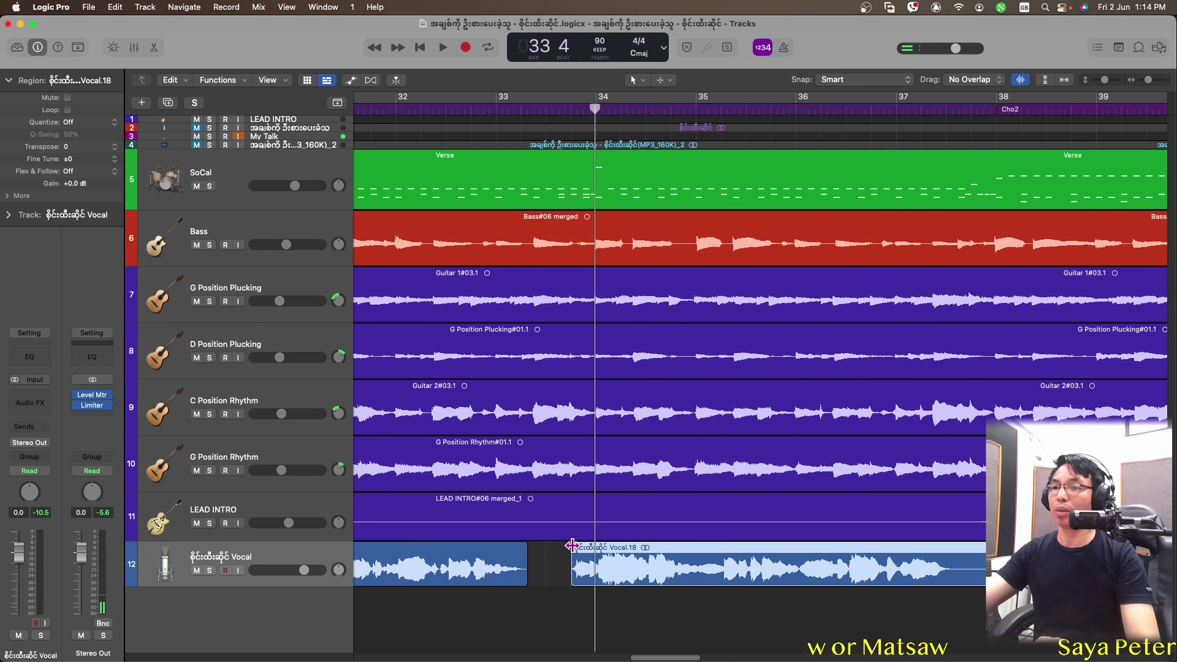
{"action": "left_click", "coordinate": [555, 577]}
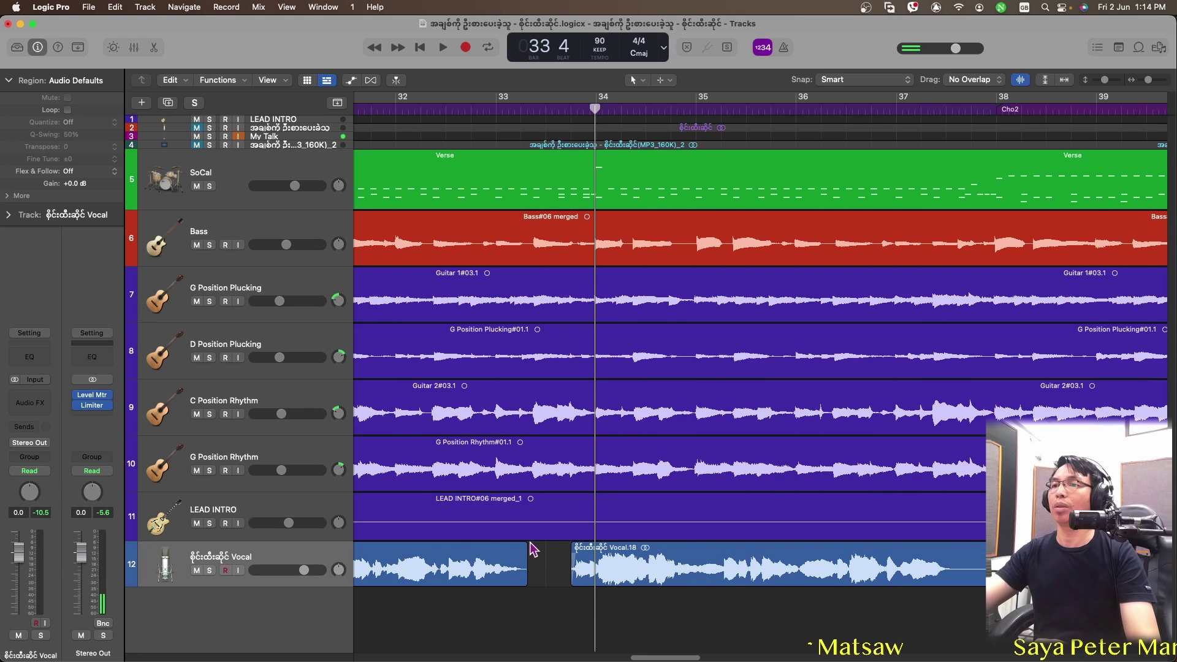
{"action": "left_click", "coordinate": [496, 108]}
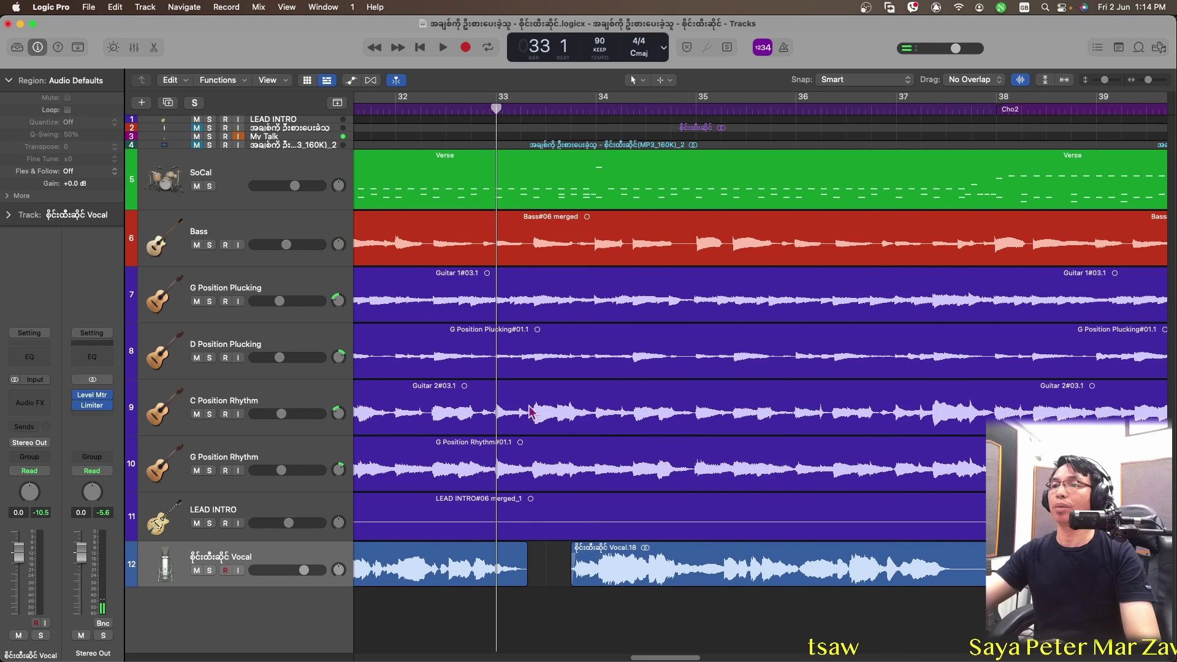
Step: Play the second verse from bar 33 to about bar 37 to check its vocal timing, and return the playhead to bar 33
{"action": "key", "text": "space"}
{"action": "left_click_drag", "start_coordinate": [660, 659], "coordinate": [666, 659]}
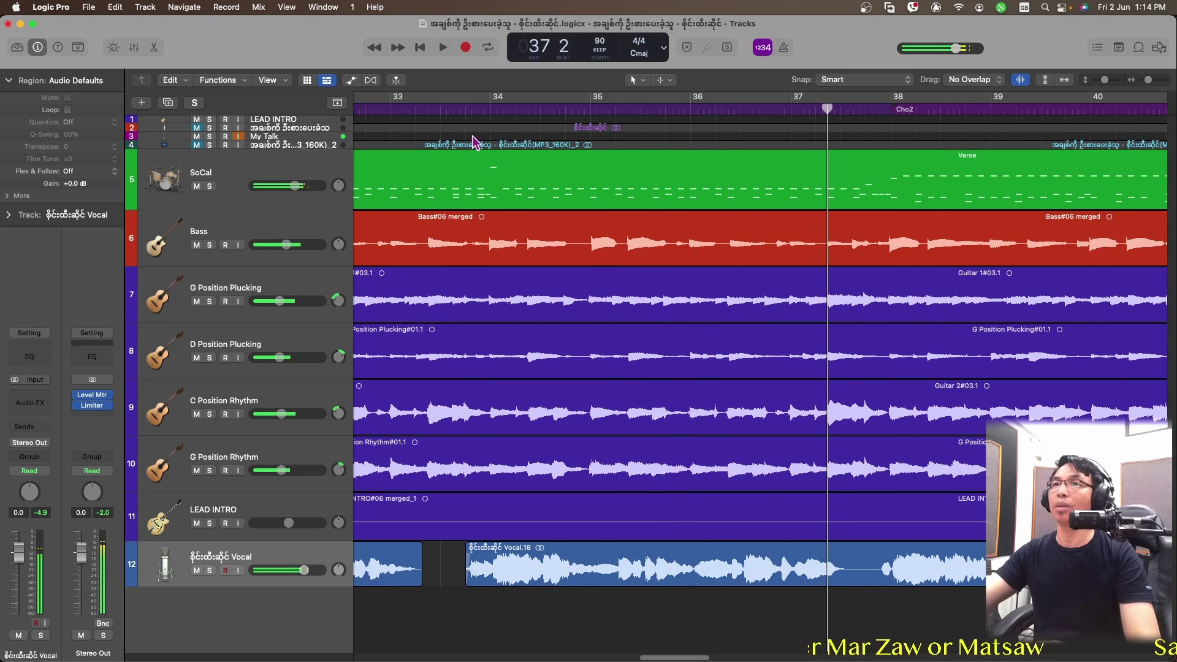
{"action": "left_click", "coordinate": [389, 110]}
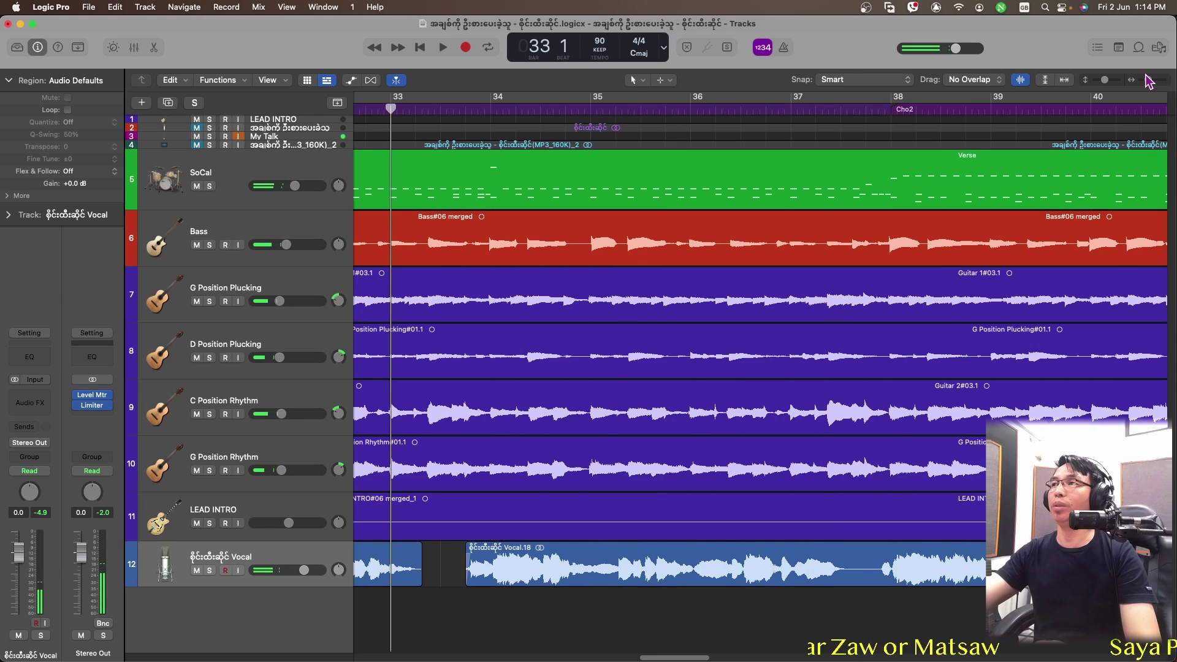
Step: Play from bar 33, shift the vocal region starting at about bar 33 beat 4 slightly earlier, and resume playback
{"action": "left_click_drag", "start_coordinate": [1149, 85], "coordinate": [1156, 85]}
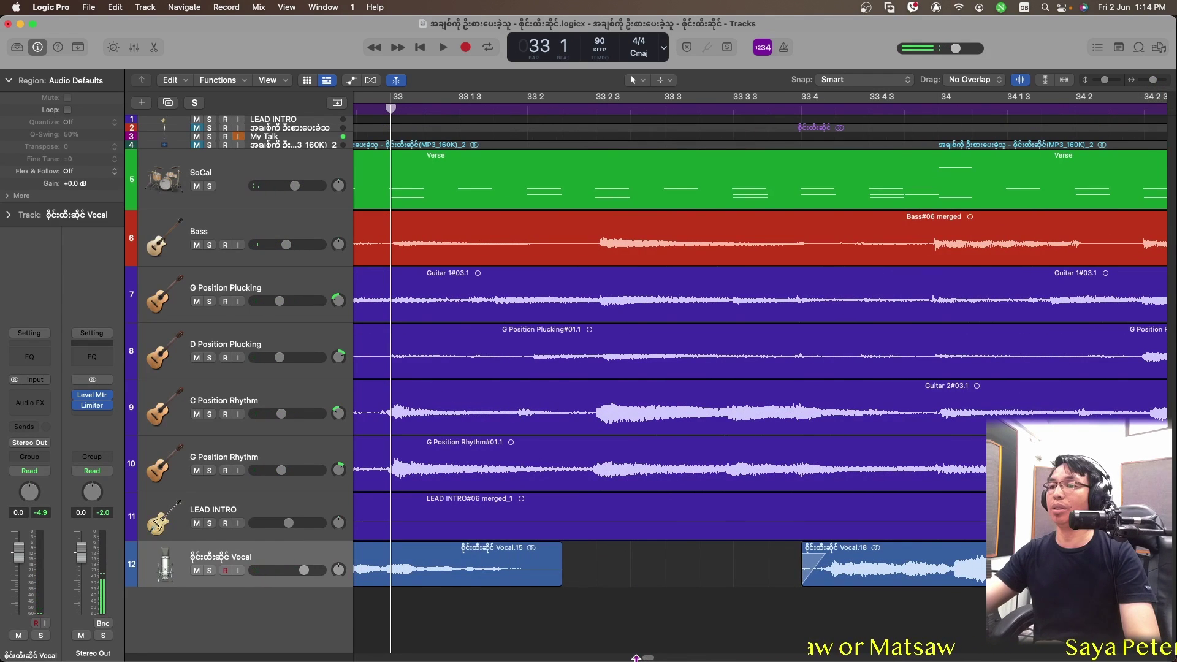
{"action": "scroll", "coordinate": [651, 658], "scroll_direction": "right", "scroll_amount": 5}
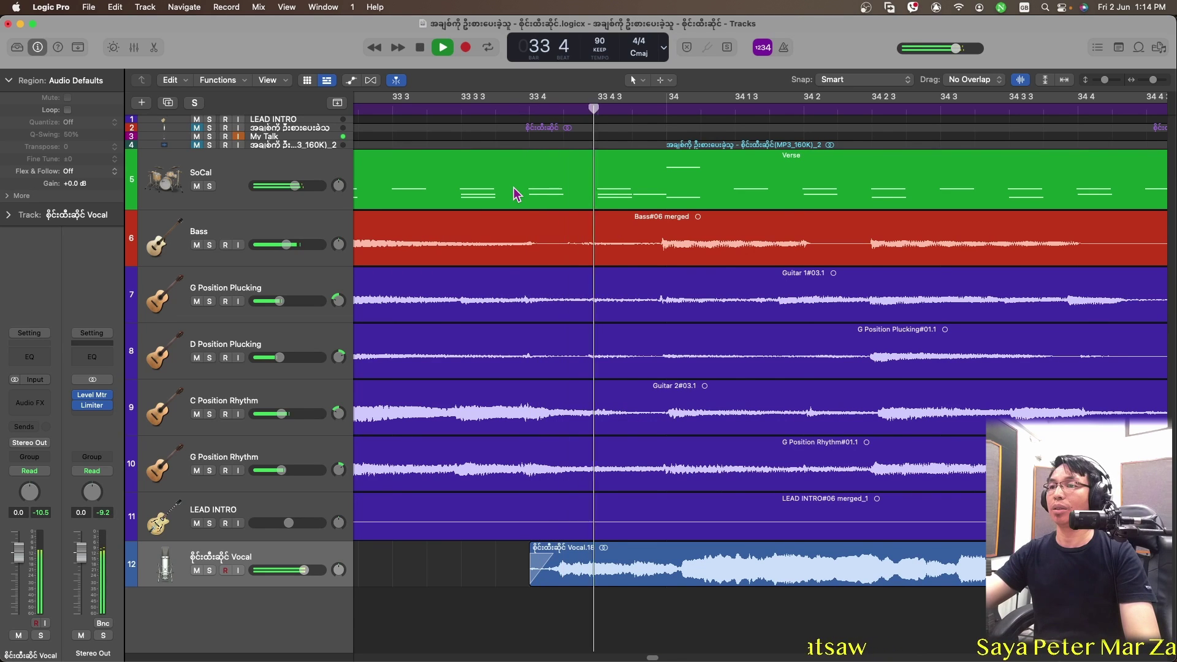
{"action": "left_click", "coordinate": [699, 580]}
{"action": "key", "text": "space"}
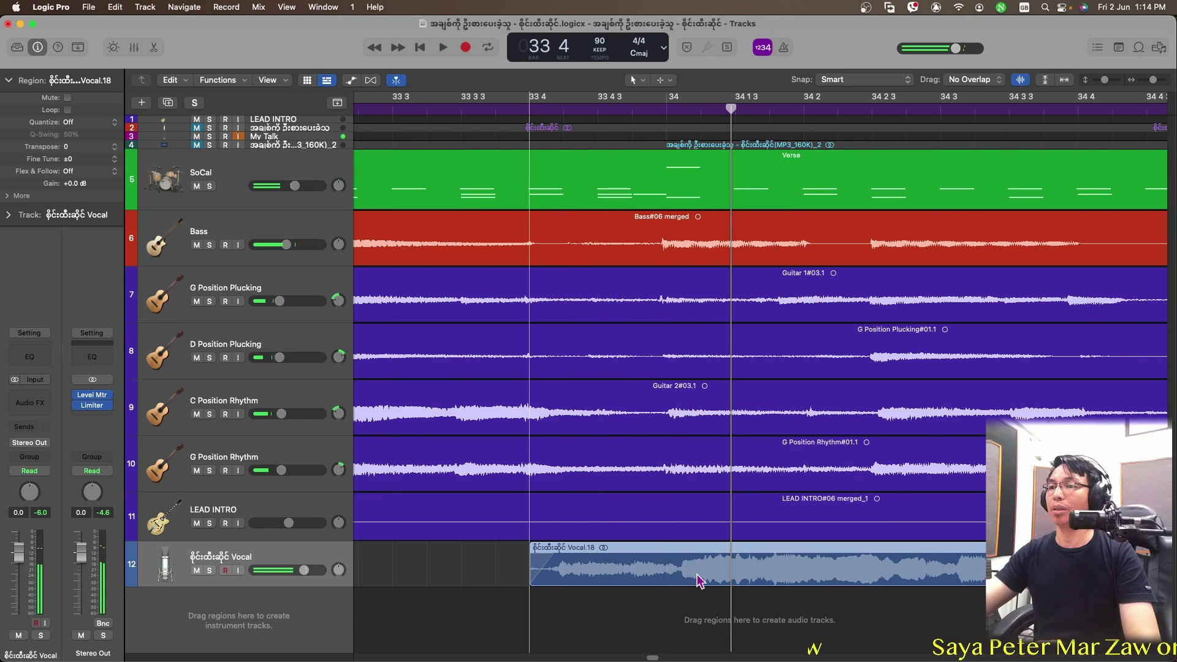
{"action": "left_click_drag", "start_coordinate": [694, 574], "coordinate": [691, 575]}
{"action": "key", "text": "space"}
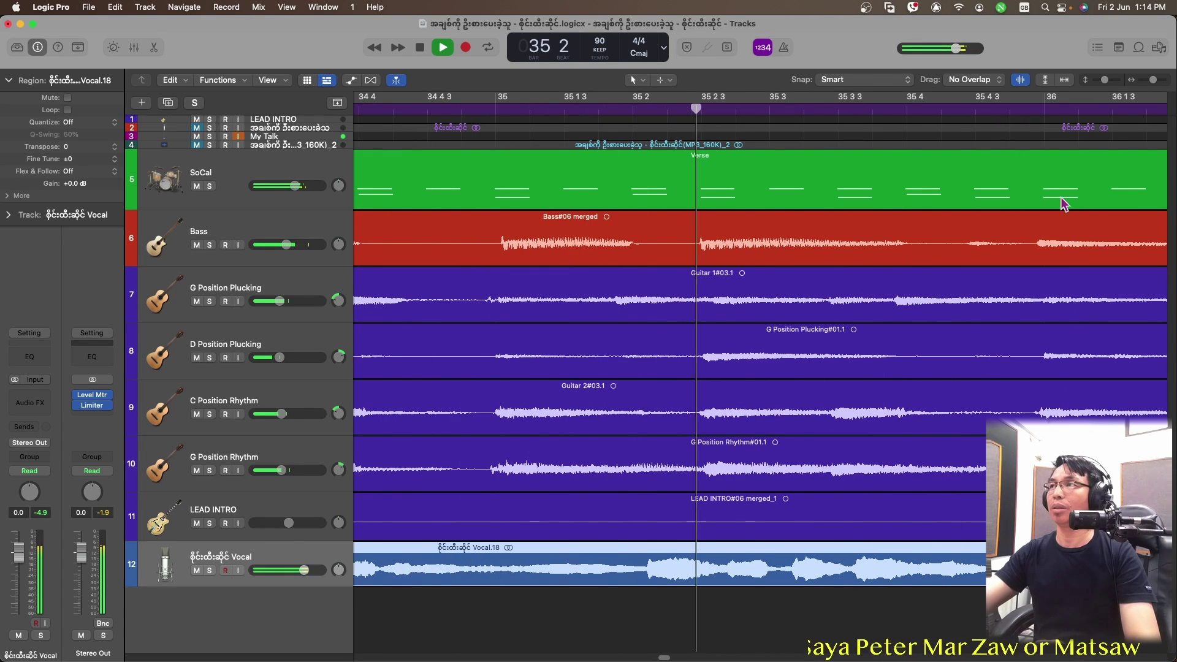
Step: Keep playing through the second chorus to about bar 43 to check the shifted vocal against the backing tracks
{"action": "left_click_drag", "start_coordinate": [1153, 80], "coordinate": [1147, 80]}
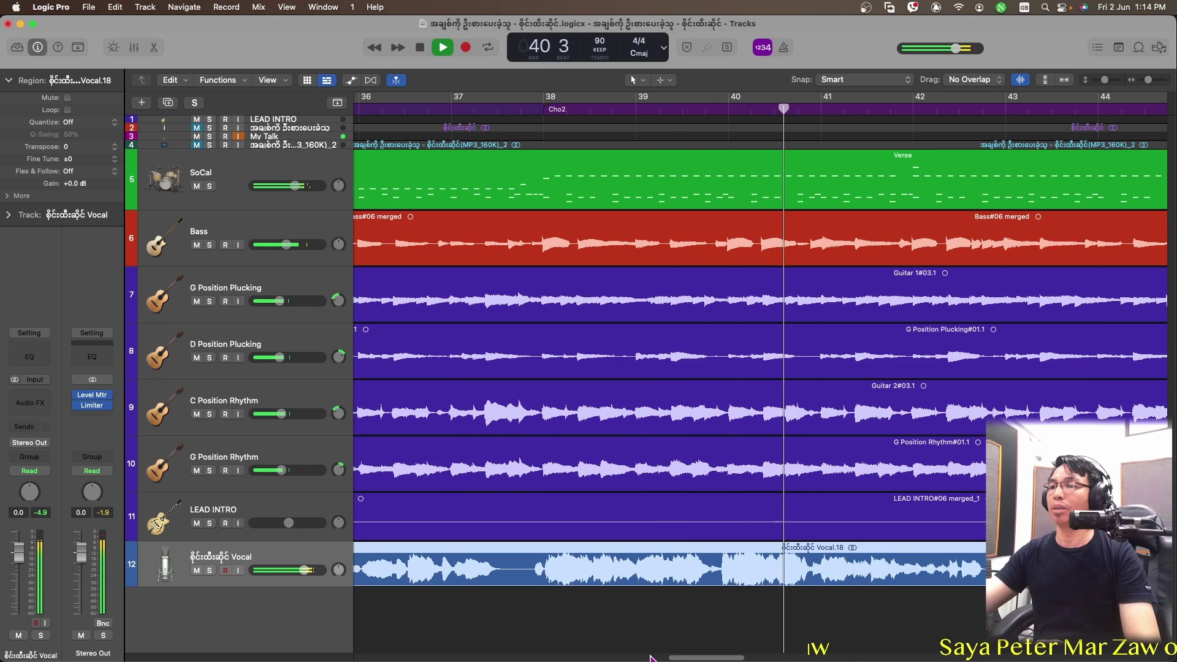
{"action": "left_click_drag", "start_coordinate": [686, 660], "coordinate": [730, 660]}
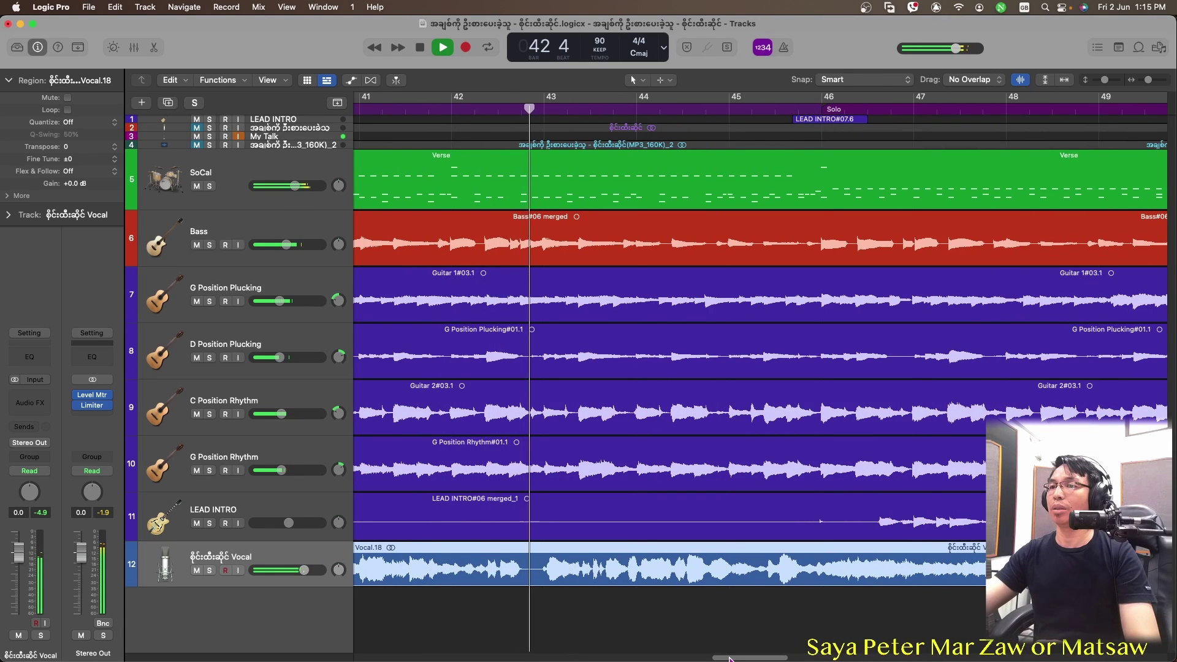
{"action": "key", "text": "space"}
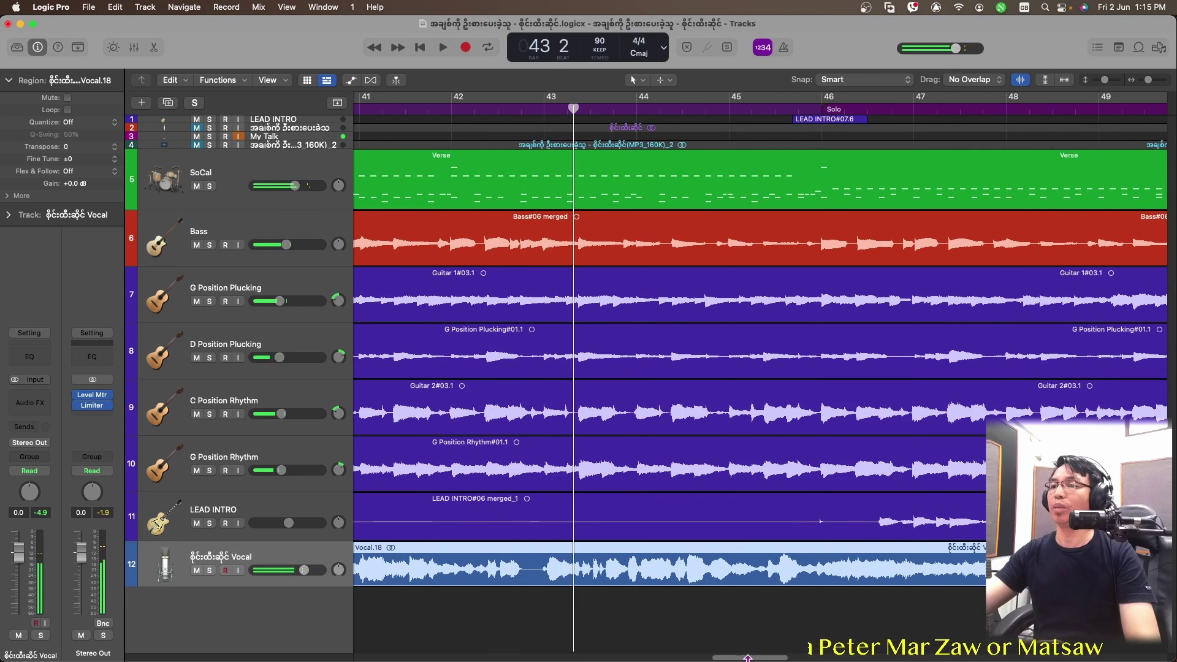
{"action": "scroll", "coordinate": [697, 635], "scroll_direction": "left", "scroll_amount": 3}
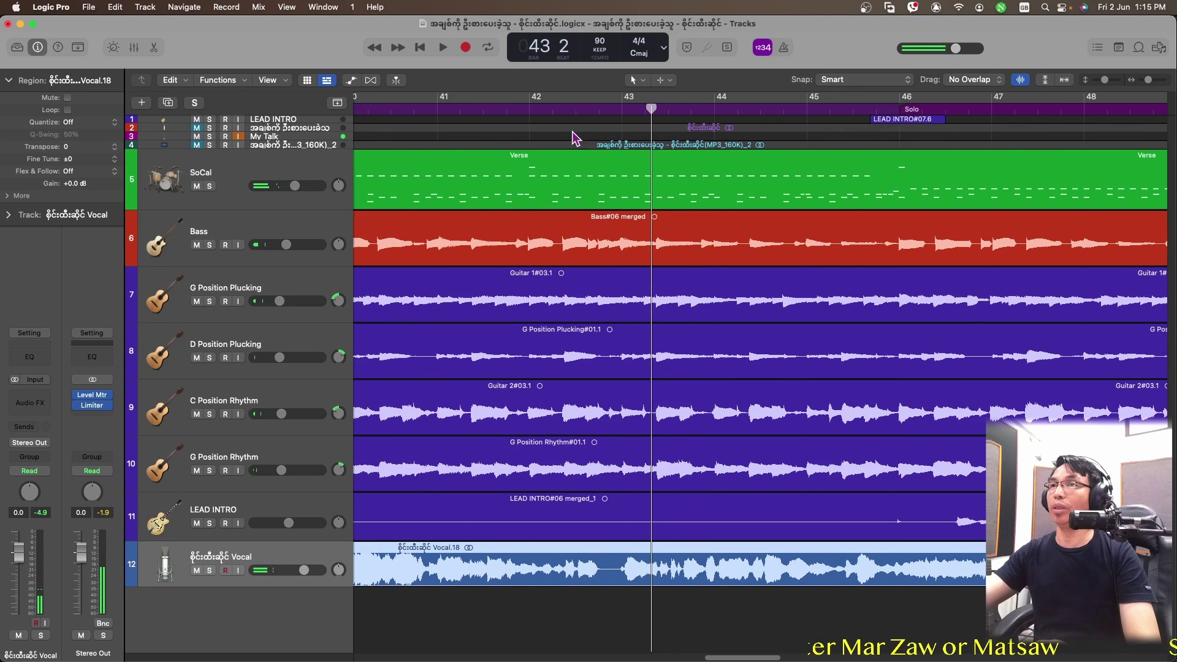
Step: Return the playhead to bar 42 and delete the vocal gap from about bar 42 beat 4 to just before bar 43
{"action": "left_click", "coordinate": [528, 108]}
{"action": "left_click_drag", "start_coordinate": [1148, 83], "coordinate": [1152, 86]}
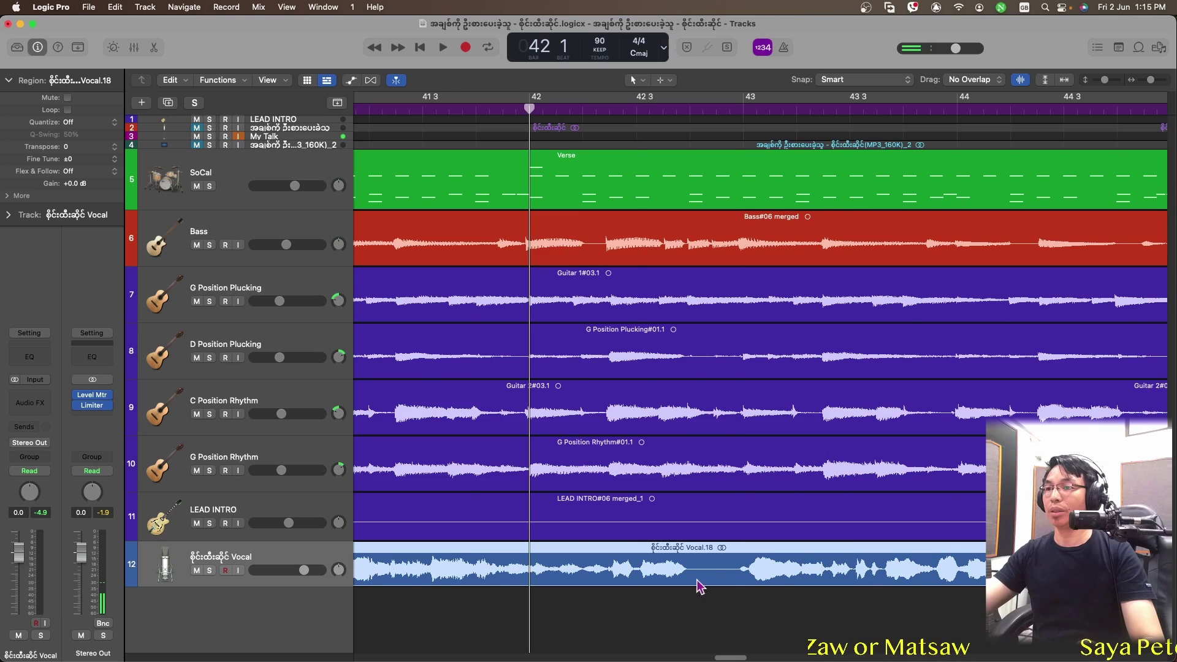
{"action": "left_click_drag", "start_coordinate": [694, 565], "coordinate": [723, 576]}
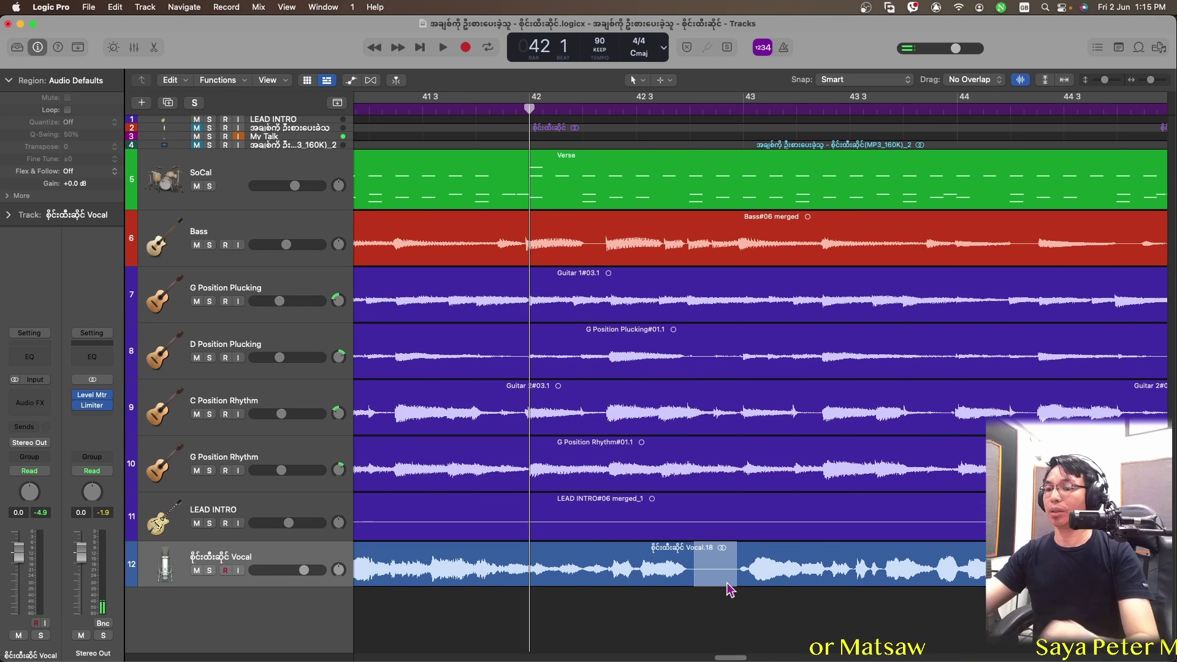
{"action": "key", "text": "Delete"}
Step: Play from bar 42, shift the vocal region starting just before bar 43 slightly earlier, and resume playback
{"action": "key", "text": "space"}
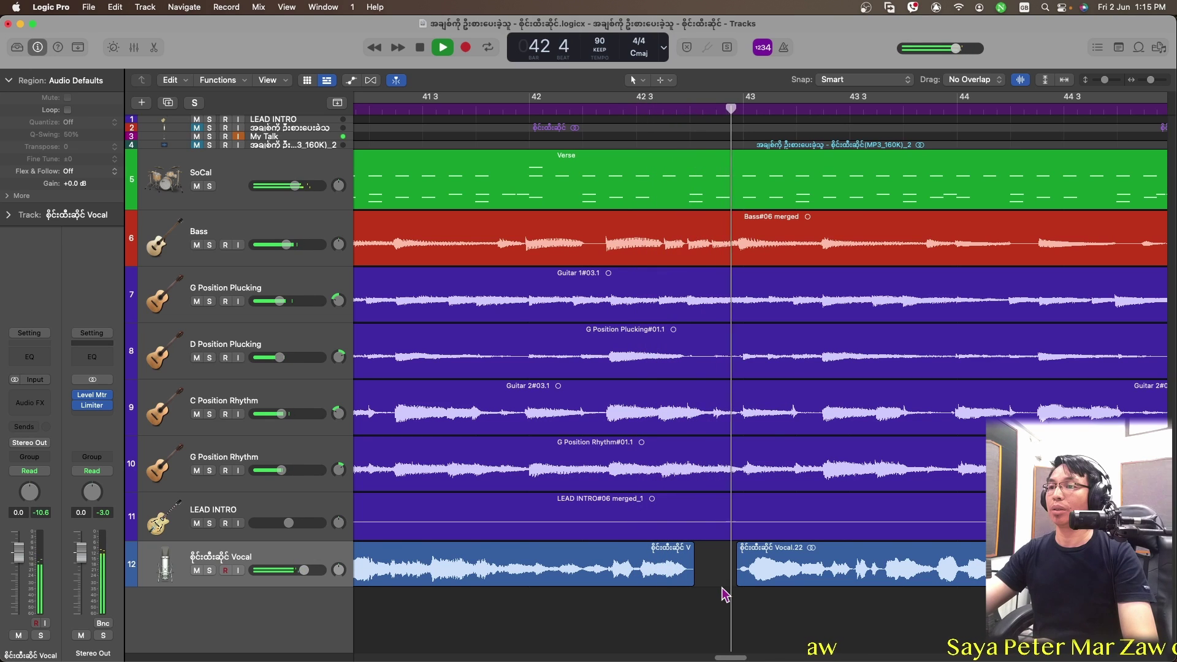
{"action": "key", "text": "space"}
{"action": "left_click_drag", "start_coordinate": [755, 585], "coordinate": [749, 587]}
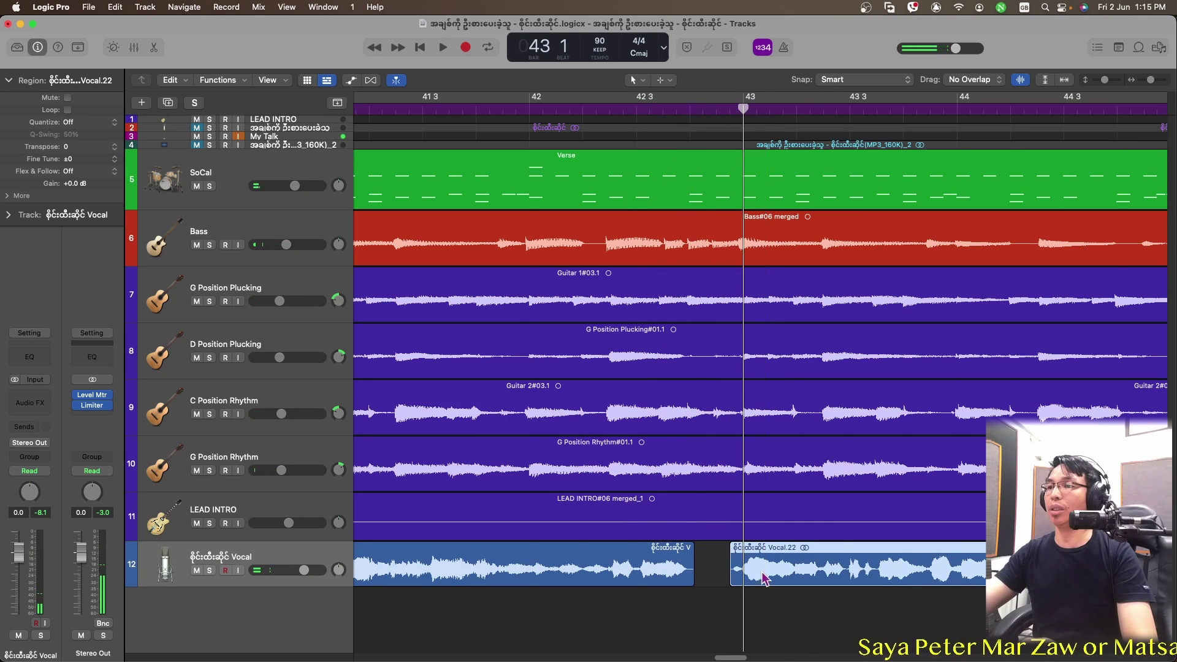
{"action": "key", "text": "space"}
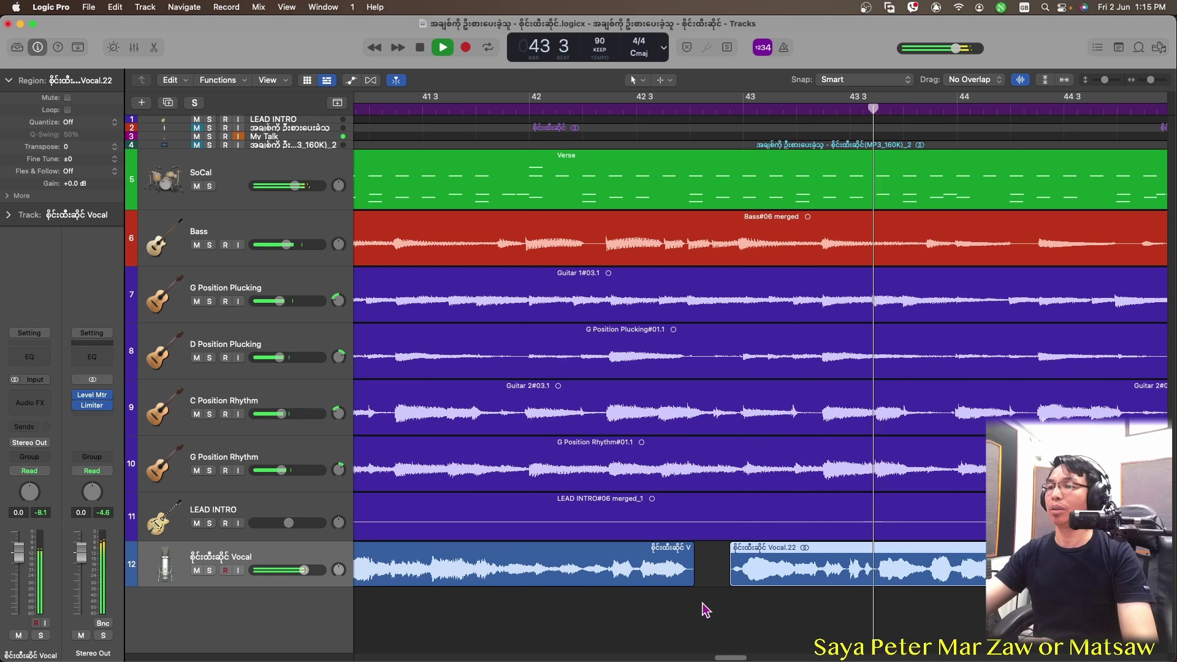
Step: Play on into the solo and delete the residual vocal audio from about bar 46 beat 4 to bar 48 beat 3
{"action": "left_click_drag", "start_coordinate": [731, 657], "coordinate": [762, 658]}
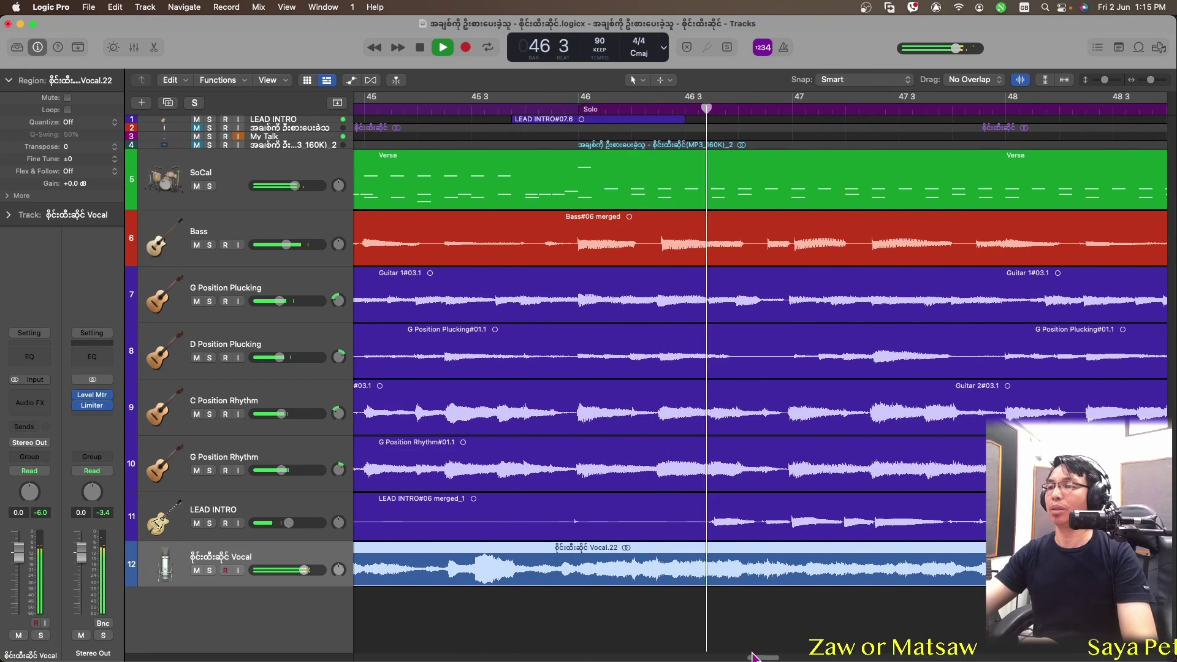
{"action": "left_click", "coordinate": [748, 561]}
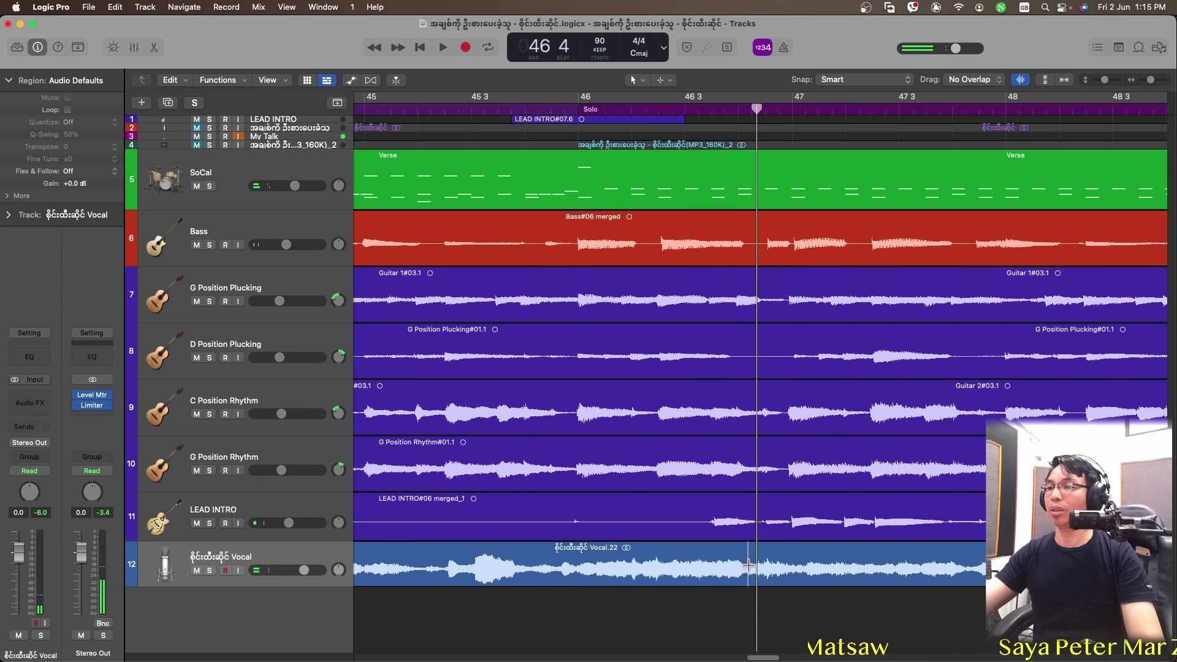
{"action": "left_click_drag", "start_coordinate": [808, 580], "coordinate": [890, 580]}
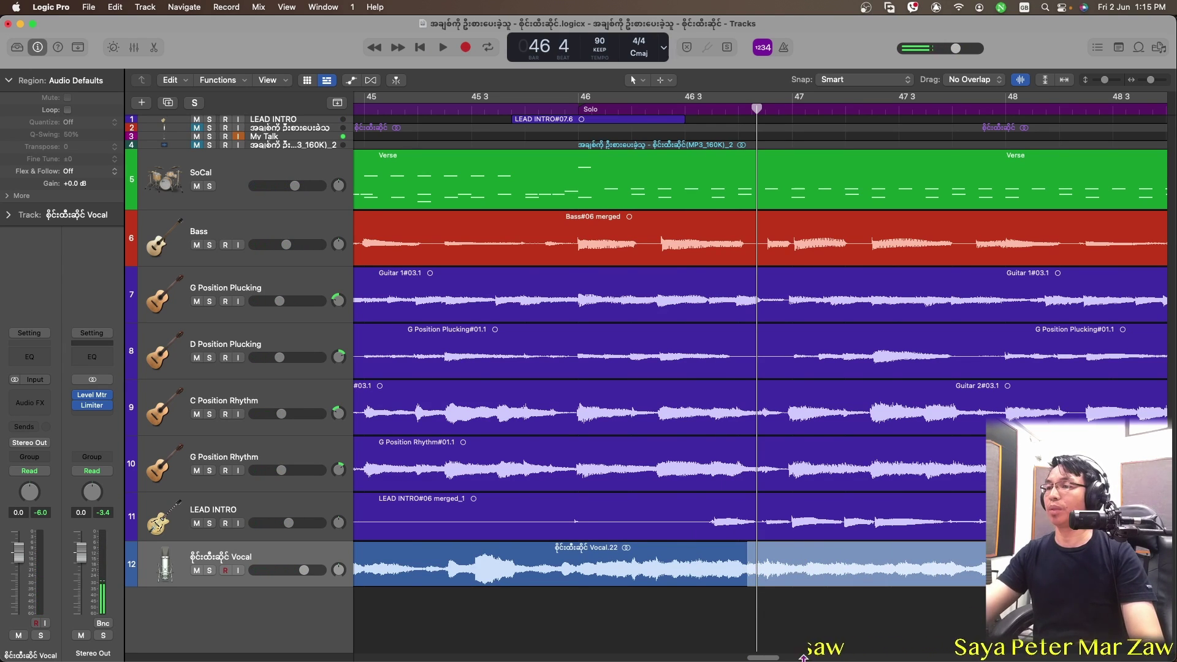
{"action": "left_click_drag", "start_coordinate": [1151, 80], "coordinate": [1146, 80]}
{"action": "scroll", "coordinate": [802, 657], "scroll_direction": "right", "scroll_amount": 5}
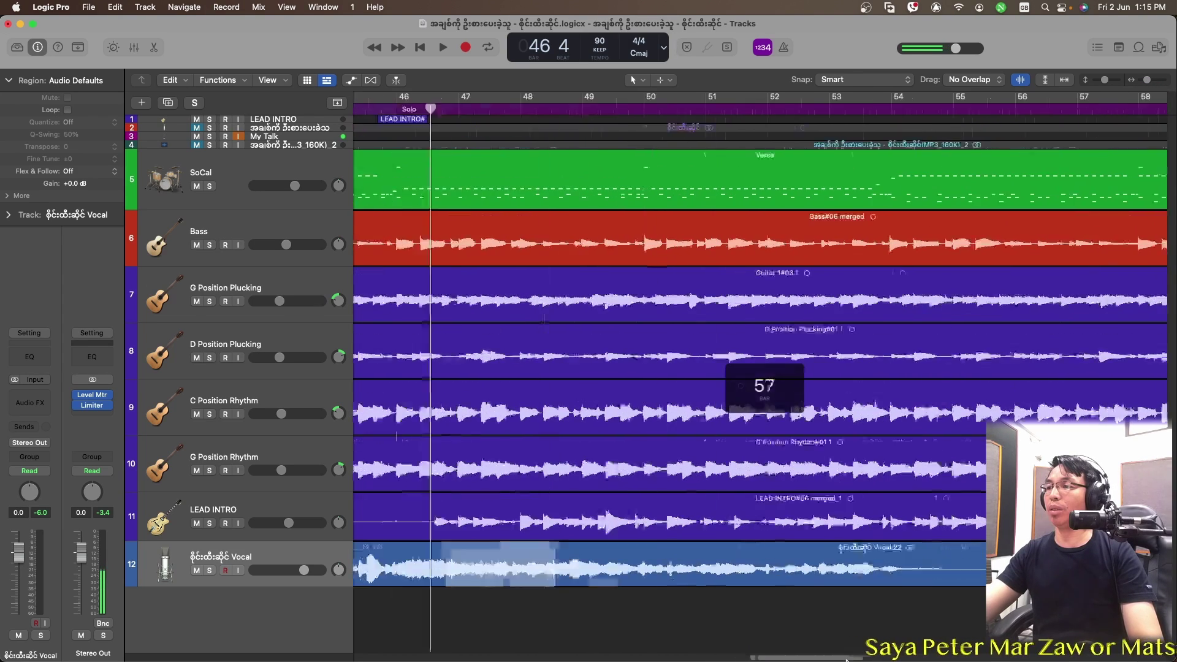
{"action": "key", "text": "Delete"}
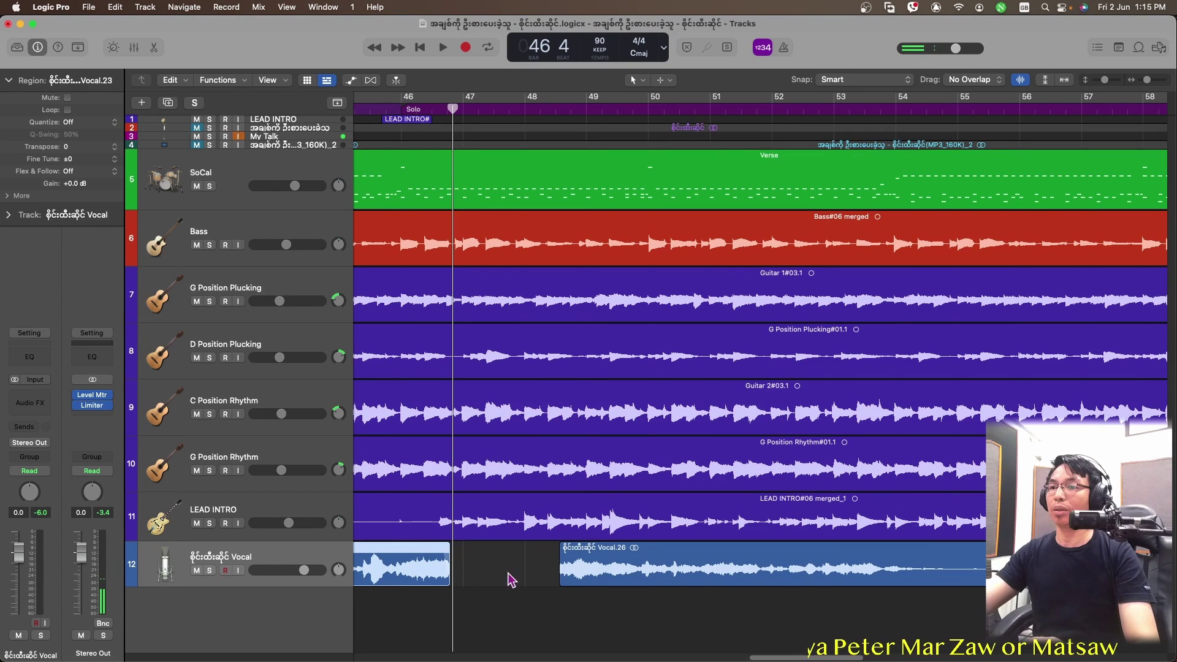
Step: Play around bar 59 and delete the remaining residual vocal in the solo from about bar 48 beat 3 to bar 60
{"action": "scroll", "coordinate": [795, 658], "scroll_direction": "right", "scroll_amount": 4}
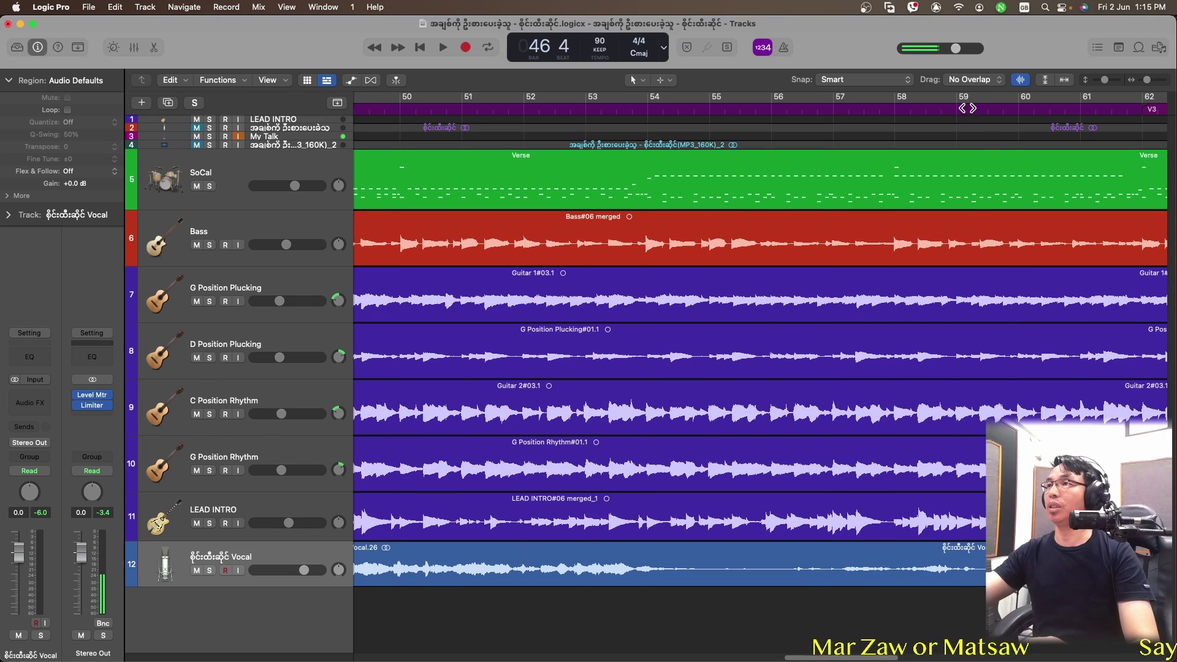
{"action": "key", "text": "space"}
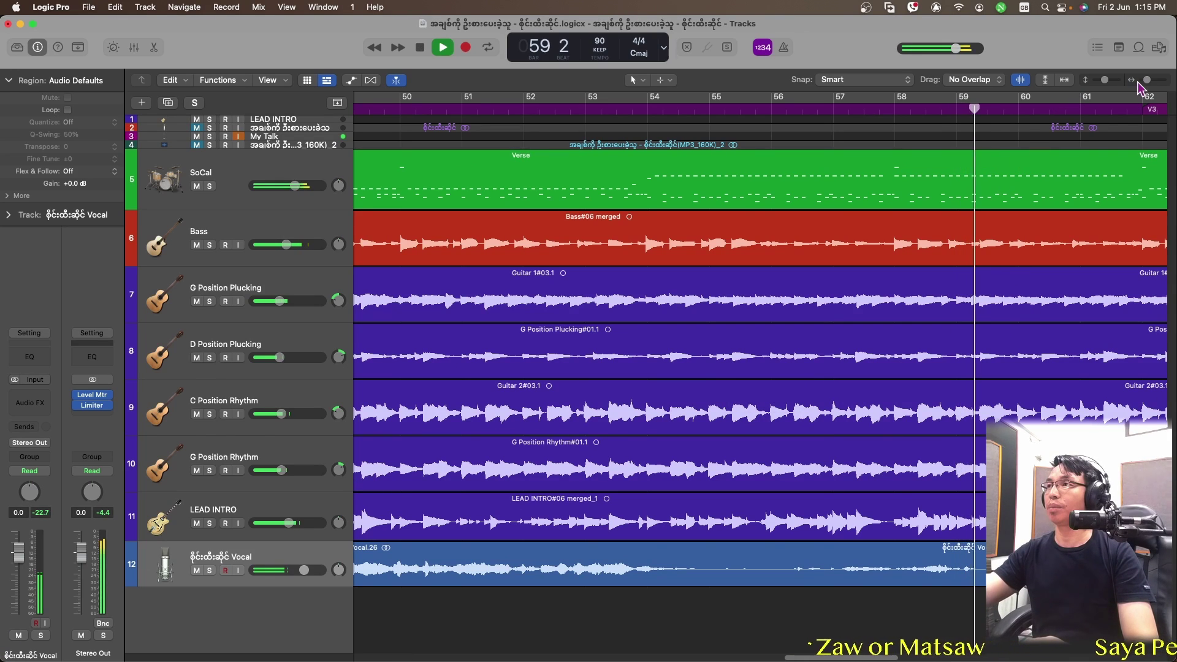
{"action": "left_click_drag", "start_coordinate": [1147, 81], "coordinate": [1143, 81]}
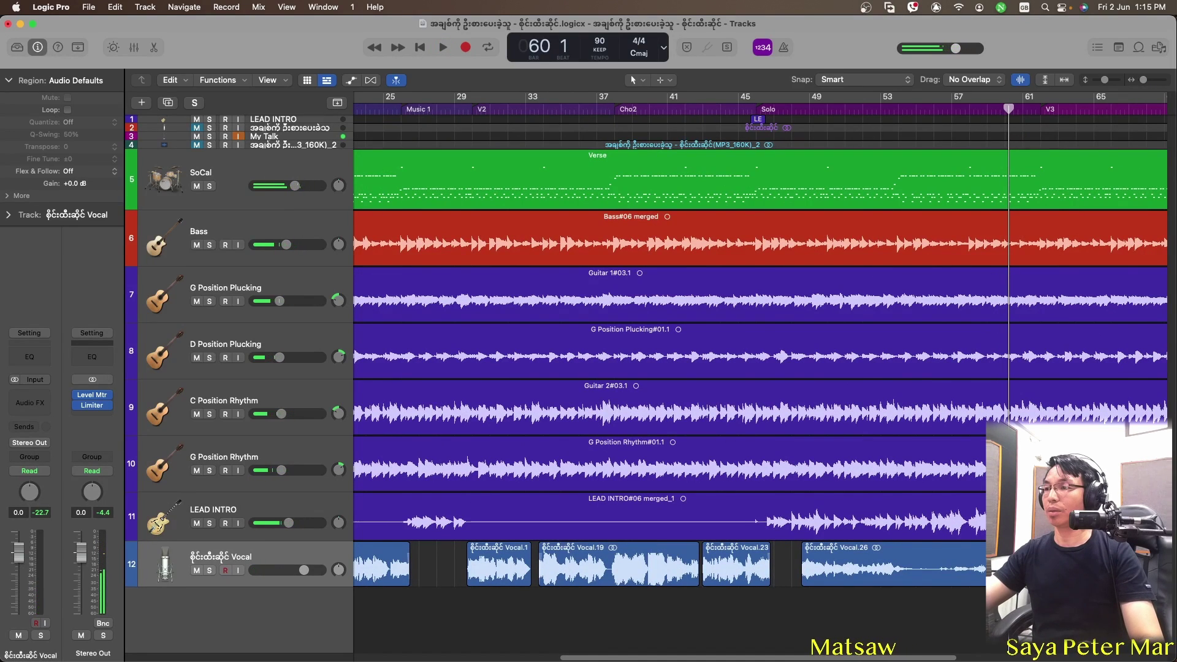
{"action": "left_click_drag", "start_coordinate": [899, 568], "coordinate": [805, 571]}
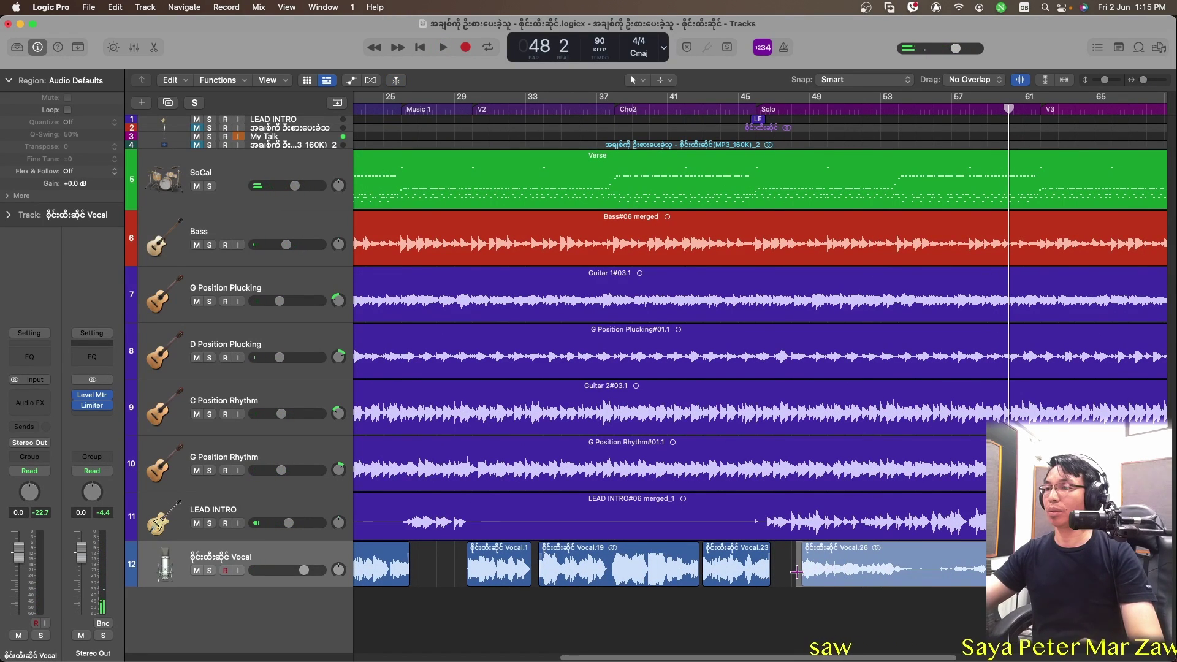
{"action": "key", "text": "Delete"}
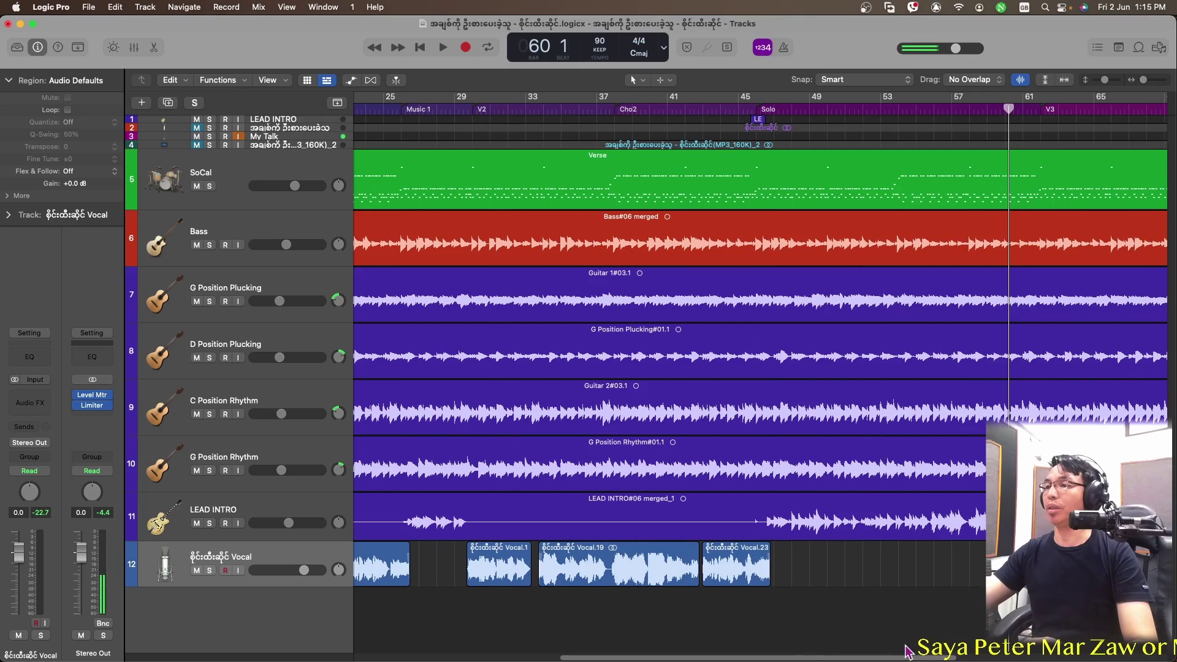
Step: Play from about bar 59 and trim the start of the third verse's vocal region to about bar 61 beat 4
{"action": "scroll", "coordinate": [809, 518], "scroll_direction": "right", "scroll_amount": 10}
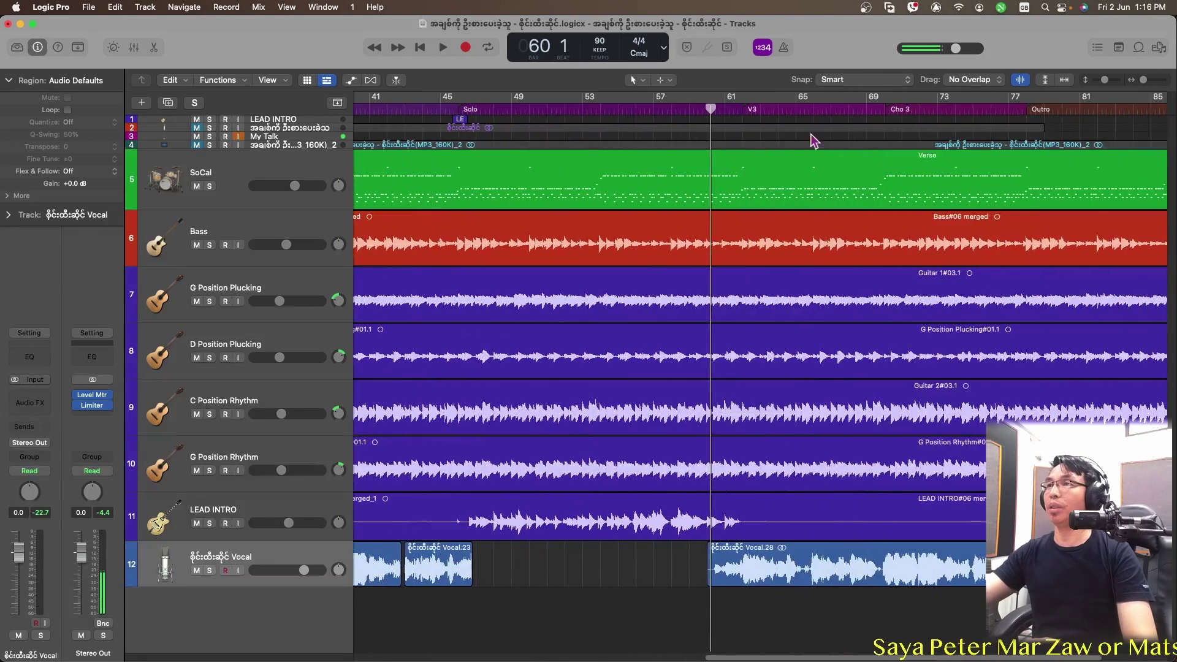
{"action": "key", "text": "space"}
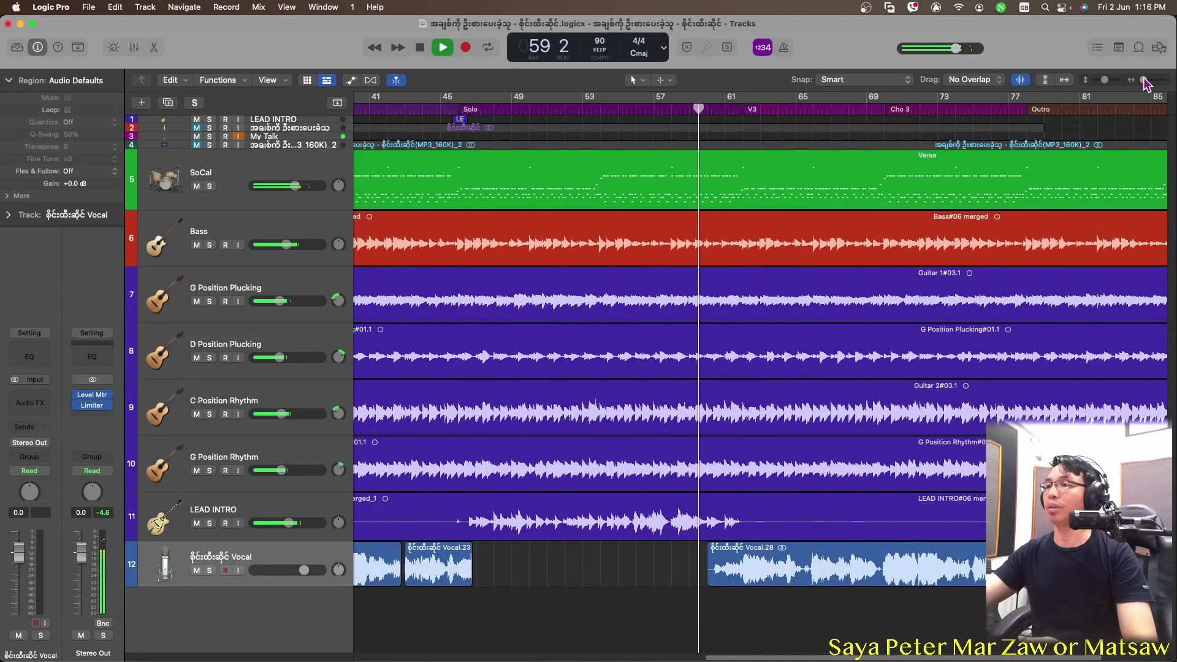
{"action": "left_click_drag", "start_coordinate": [1144, 80], "coordinate": [1150, 85]}
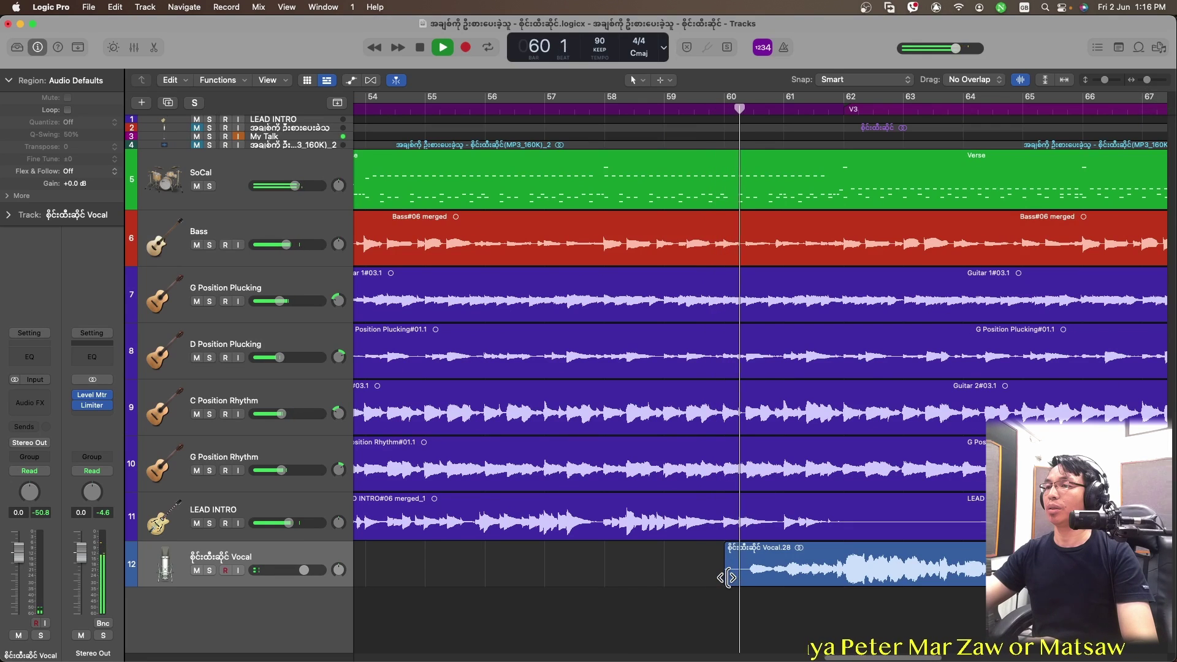
{"action": "left_click_drag", "start_coordinate": [726, 576], "coordinate": [831, 579]}
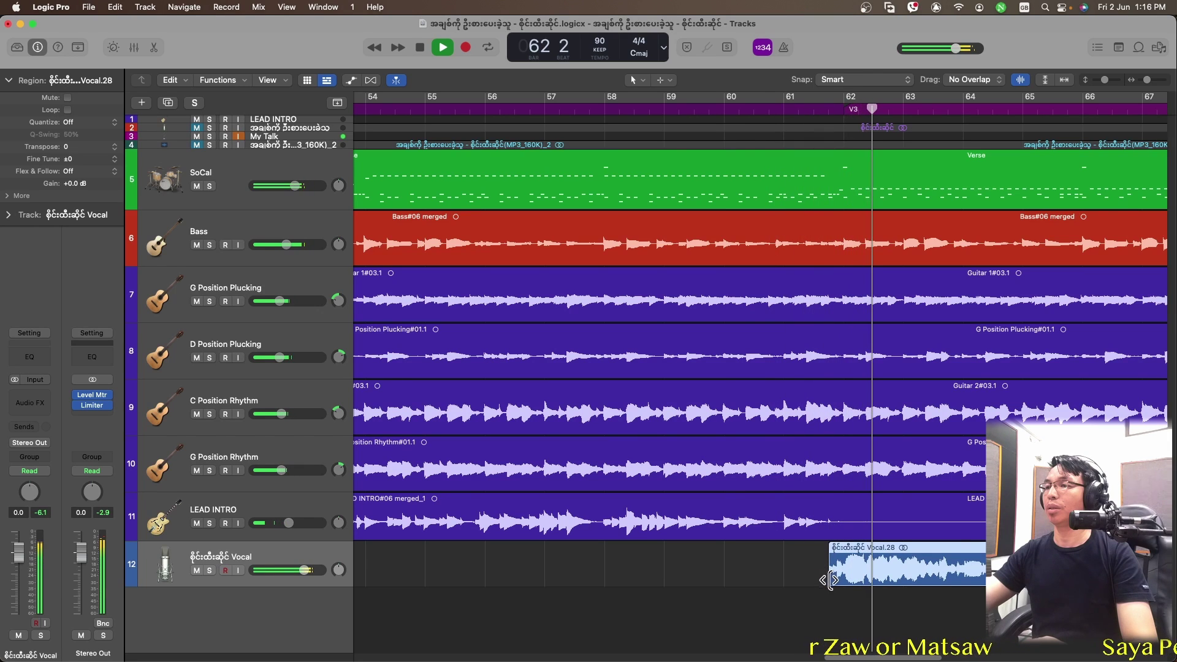
Step: Replay the third verse entry from about bar 61 beat 4 and trim the vocal region's start by another half beat
{"action": "left_click_drag", "start_coordinate": [1146, 80], "coordinate": [1151, 81]}
{"action": "left_click", "coordinate": [642, 106]}
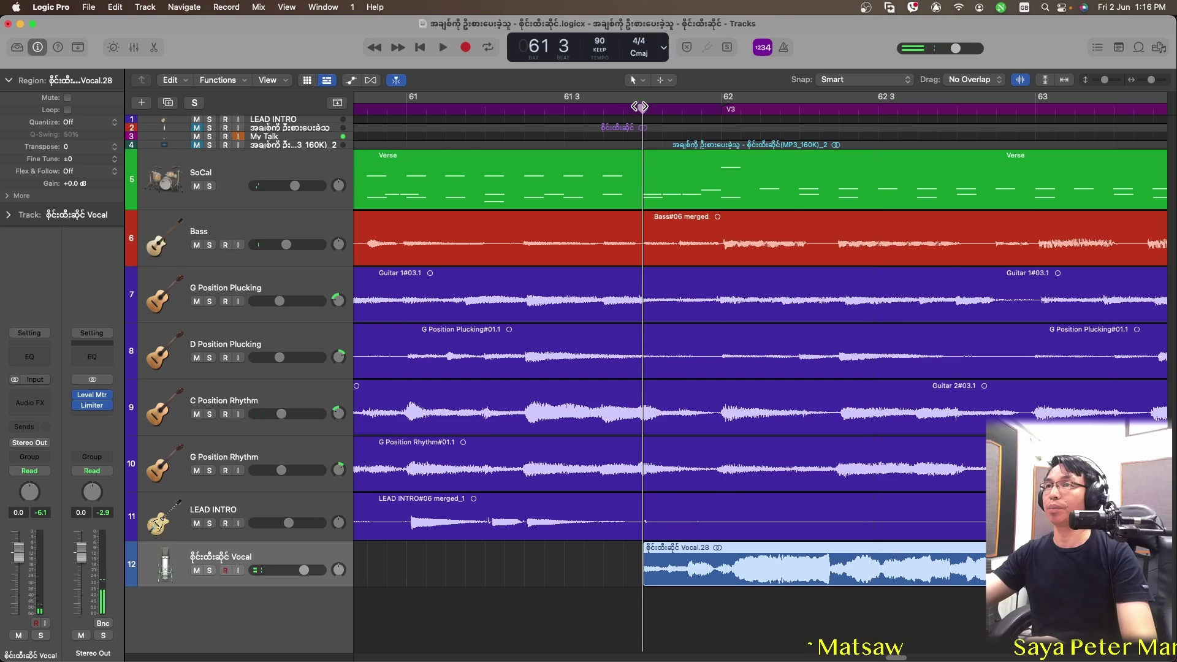
{"action": "key", "text": "space"}
{"action": "key", "text": "space"}
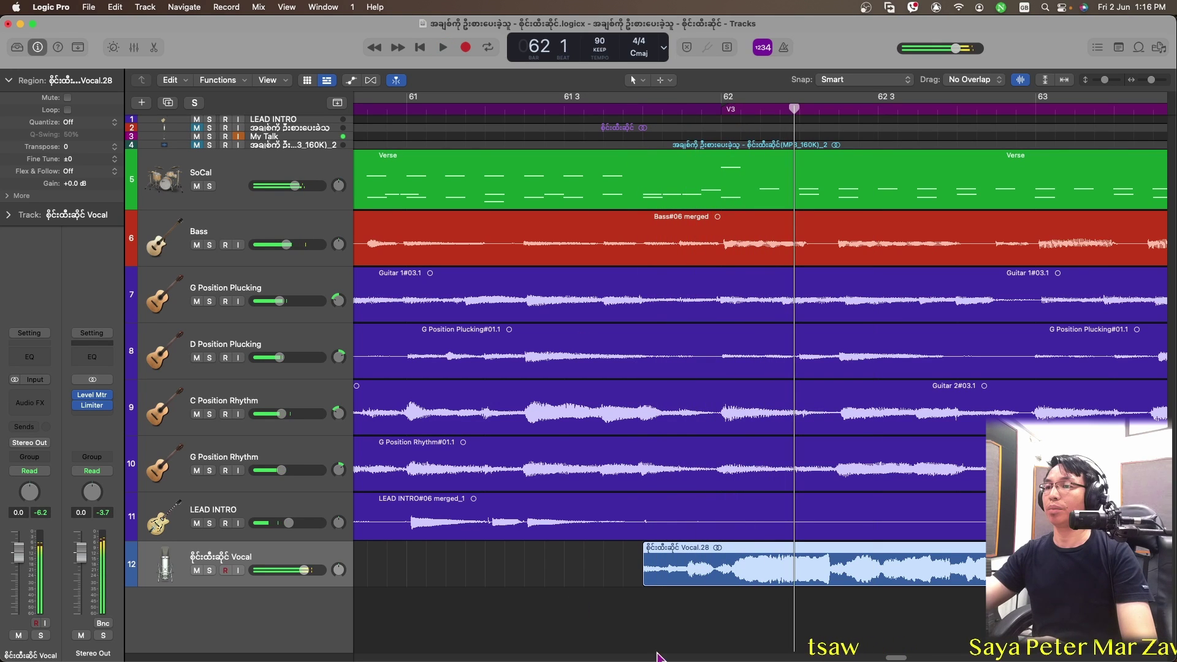
{"action": "left_click_drag", "start_coordinate": [645, 580], "coordinate": [673, 585]}
{"action": "key", "text": "space"}
{"action": "key", "text": "space"}
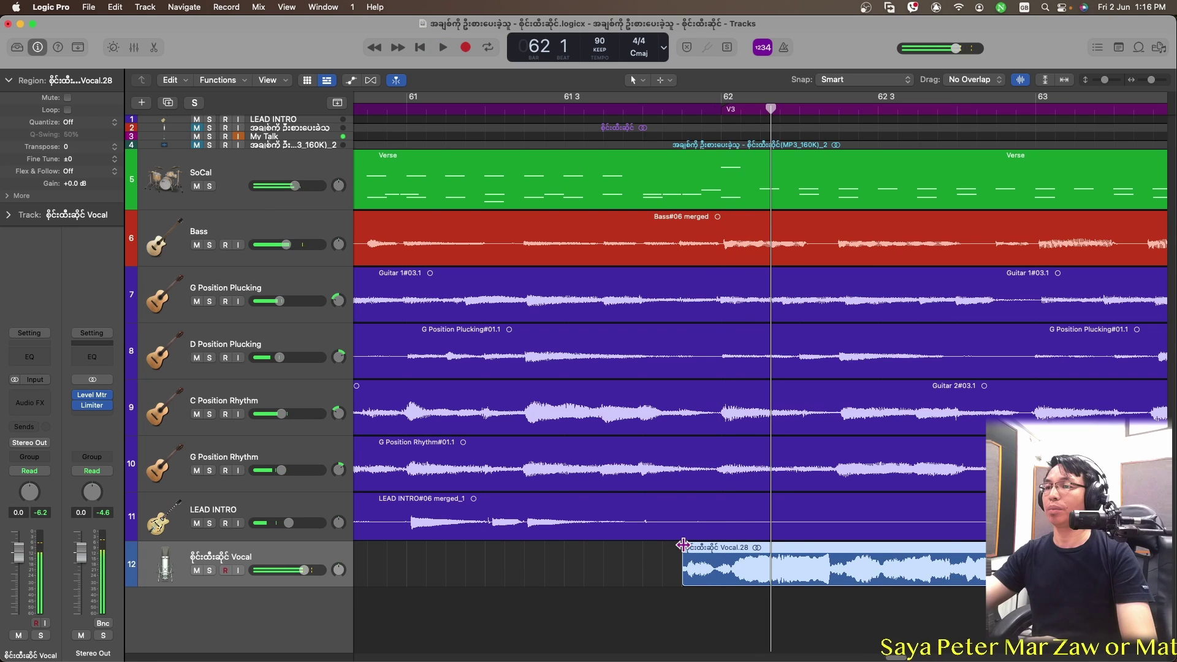
Step: Place the playhead at bar 62 and shift the third verse's vocal region slightly earlier
{"action": "left_click", "coordinate": [615, 585]}
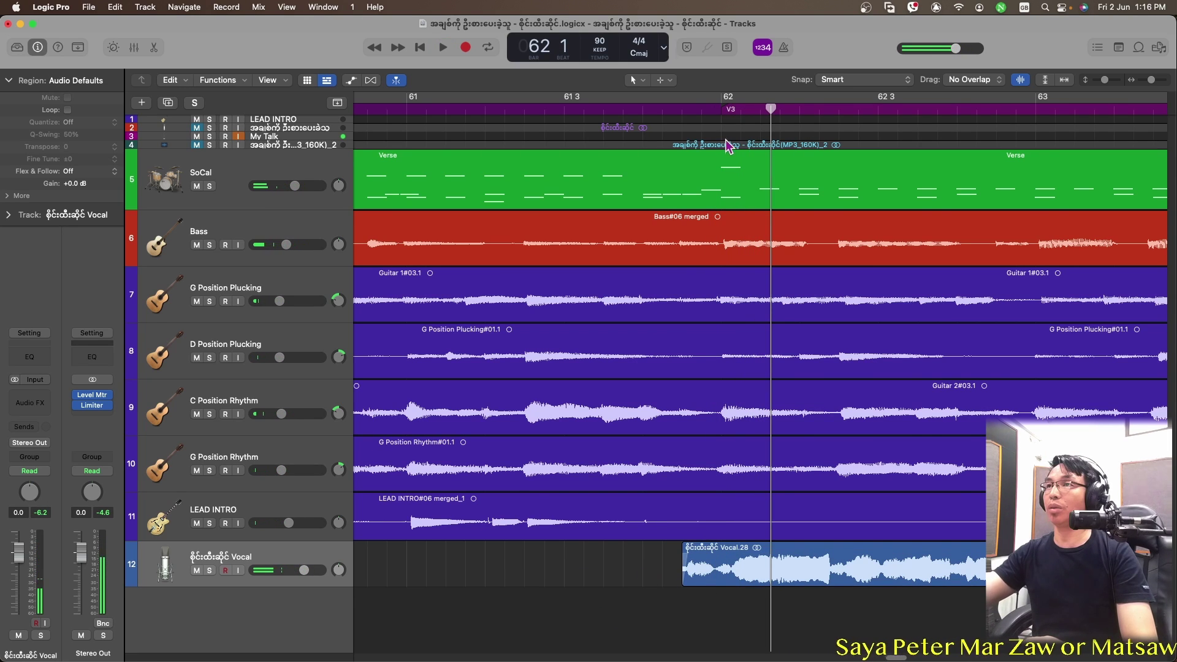
{"action": "left_click", "coordinate": [721, 108]}
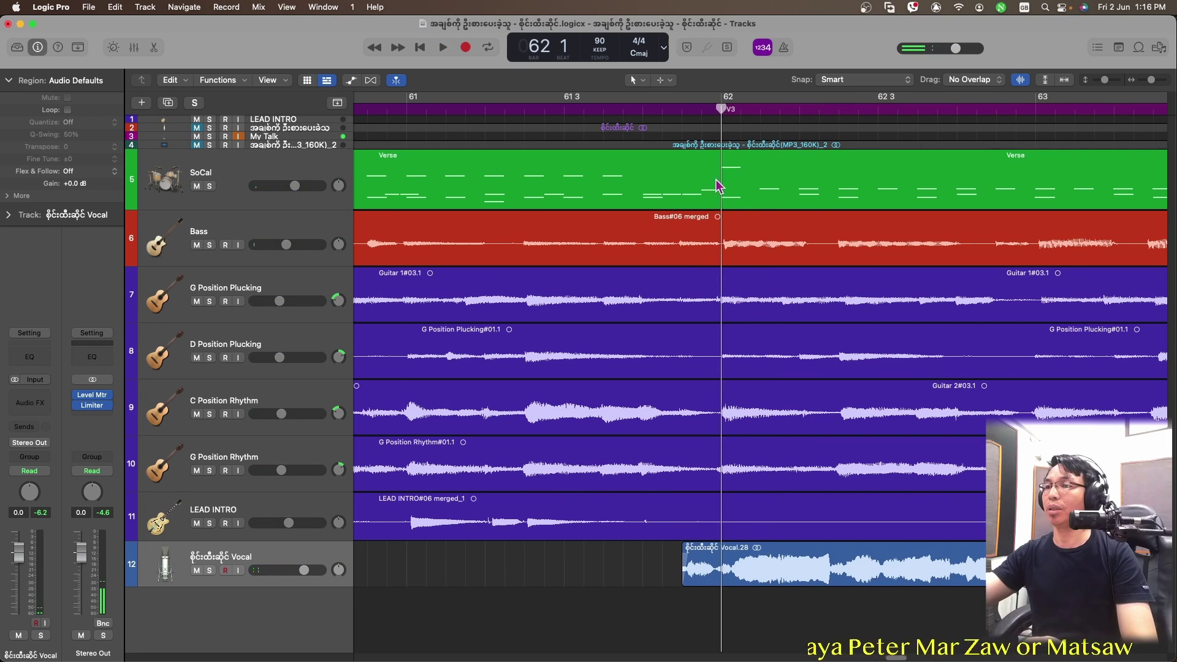
{"action": "left_click_drag", "start_coordinate": [800, 585], "coordinate": [787, 576]}
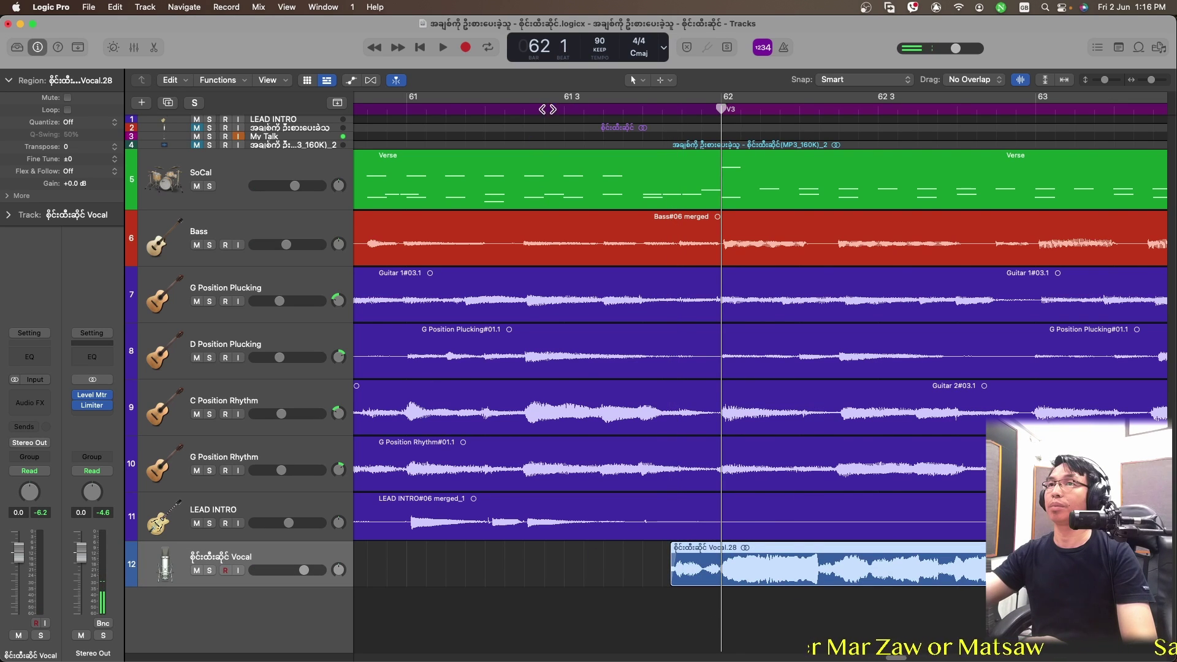
Step: Play the third verse from about bar 61 and delete the stray vocal between phrases from about bar 65 beat 2 to beat 4
{"action": "left_click", "coordinate": [410, 109]}
{"action": "key", "text": "space"}
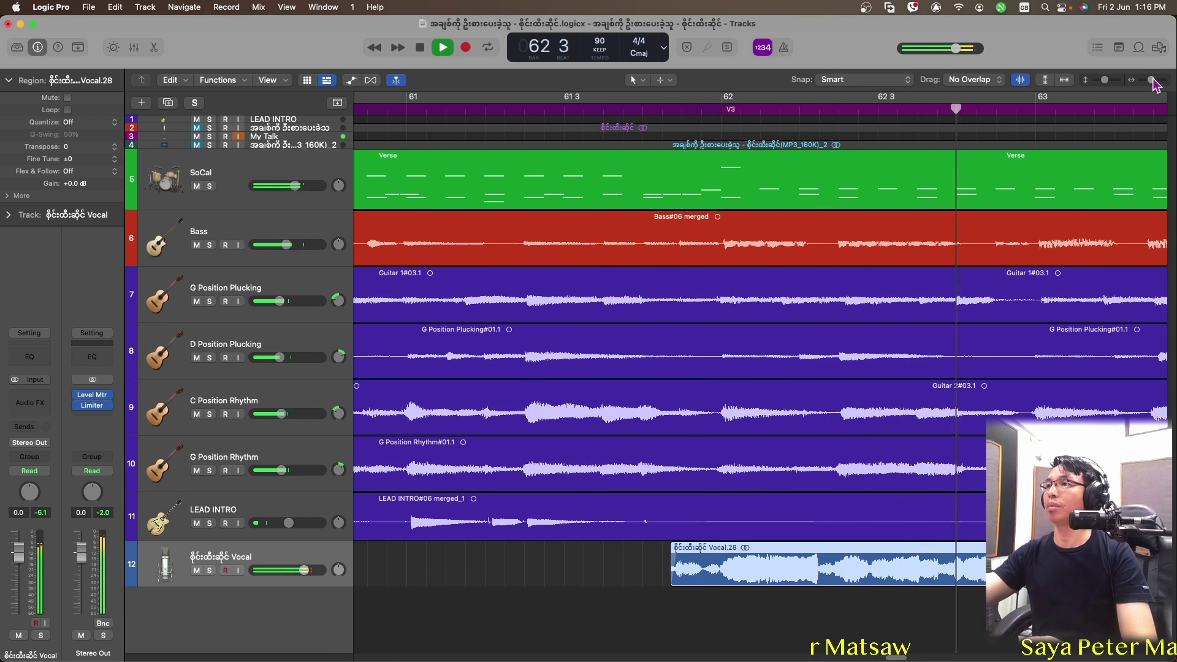
{"action": "left_click_drag", "start_coordinate": [1152, 80], "coordinate": [1147, 80]}
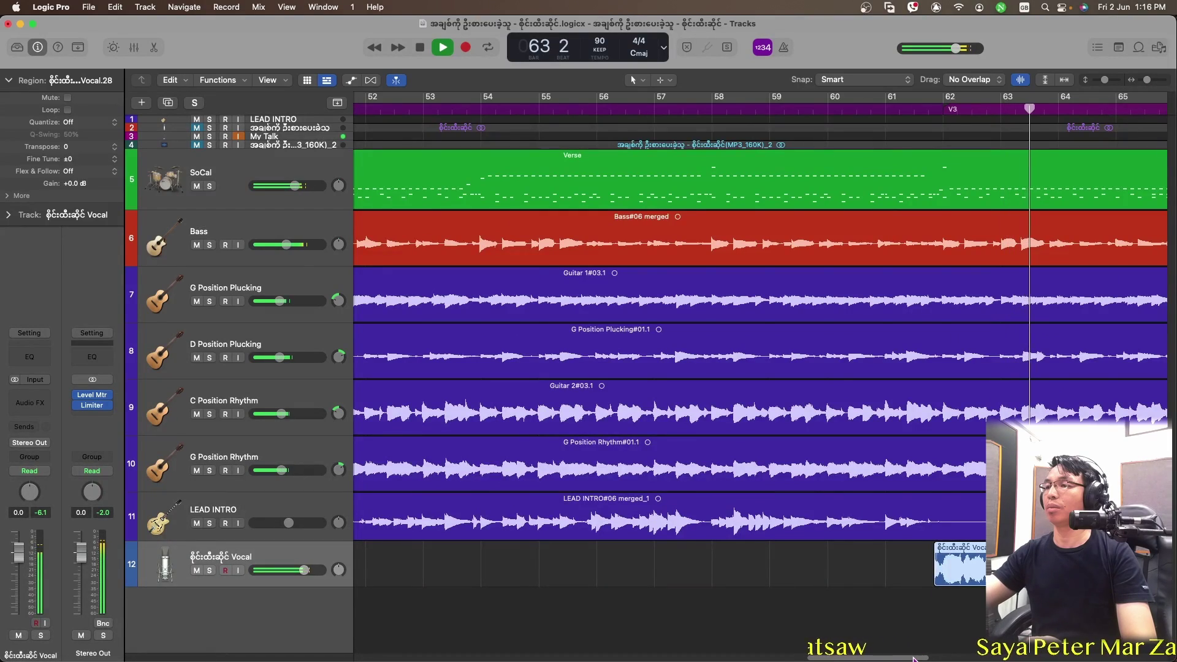
{"action": "scroll", "coordinate": [914, 658], "scroll_direction": "right", "scroll_amount": 10}
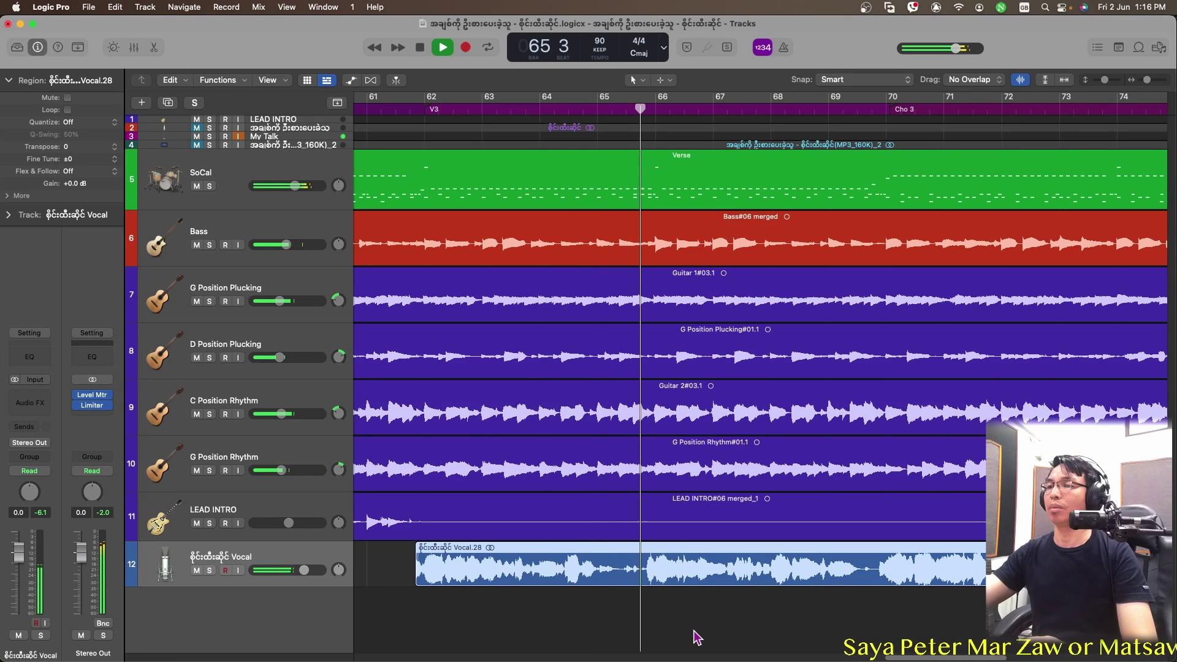
{"action": "key", "text": "space"}
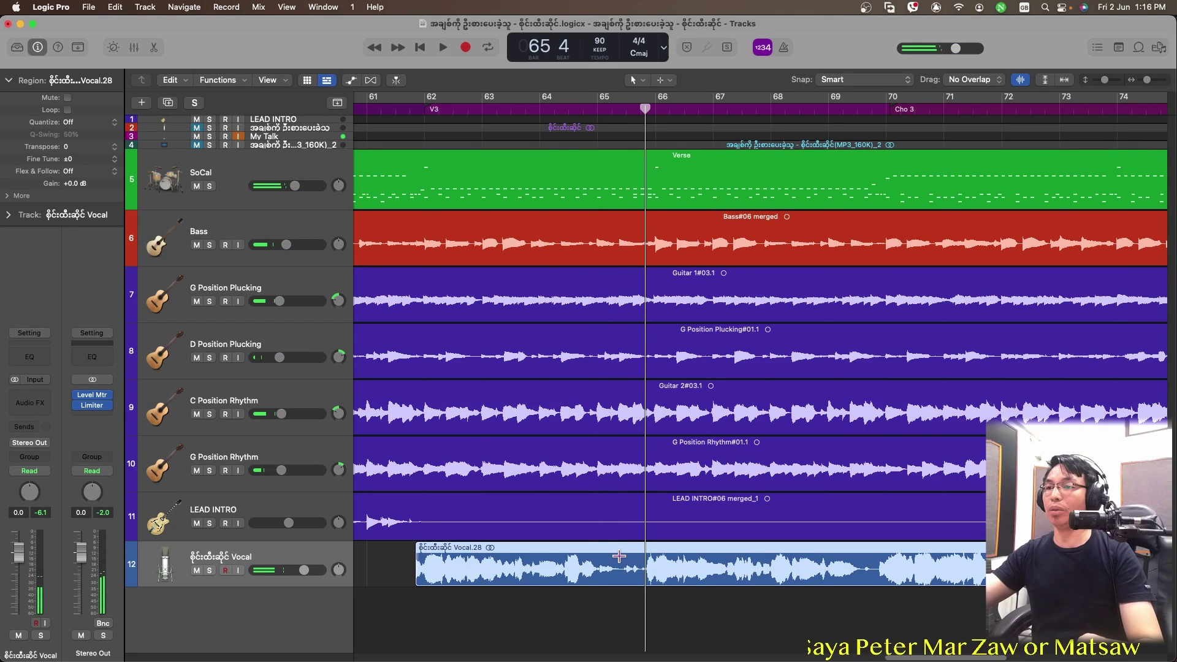
{"action": "left_click_drag", "start_coordinate": [619, 556], "coordinate": [635, 581]}
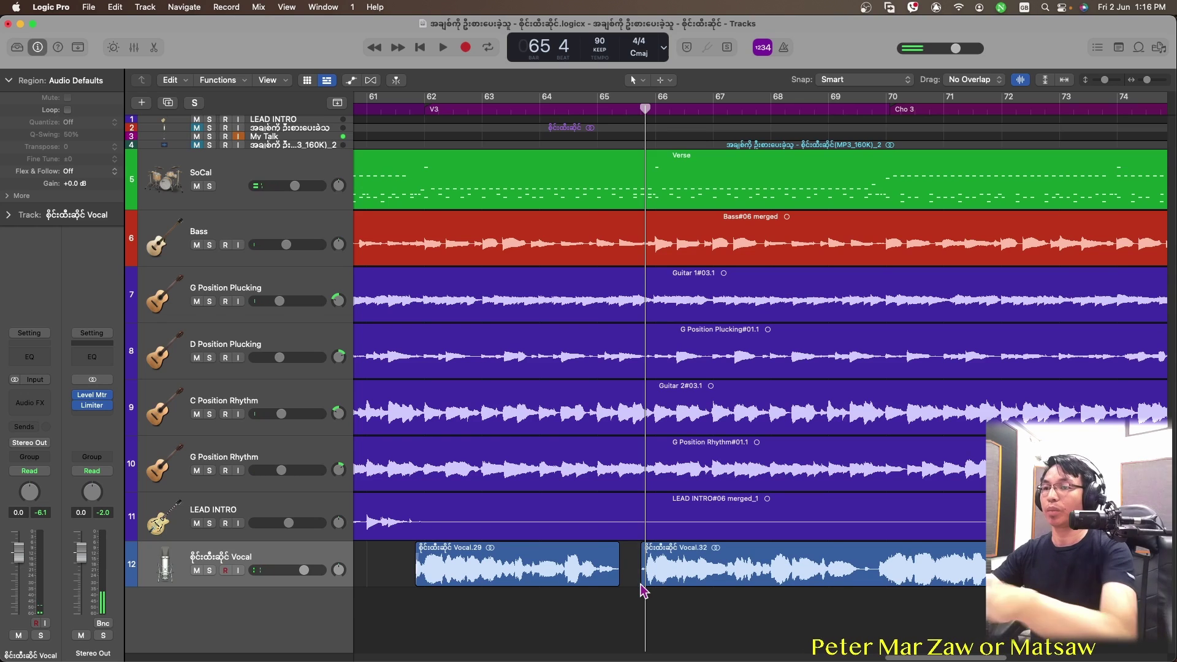
Step: Replay from about bar 65 and delete the vocal noise before the third chorus, from about bar 69 beat 3 to beat 4
{"action": "key", "text": "space"}
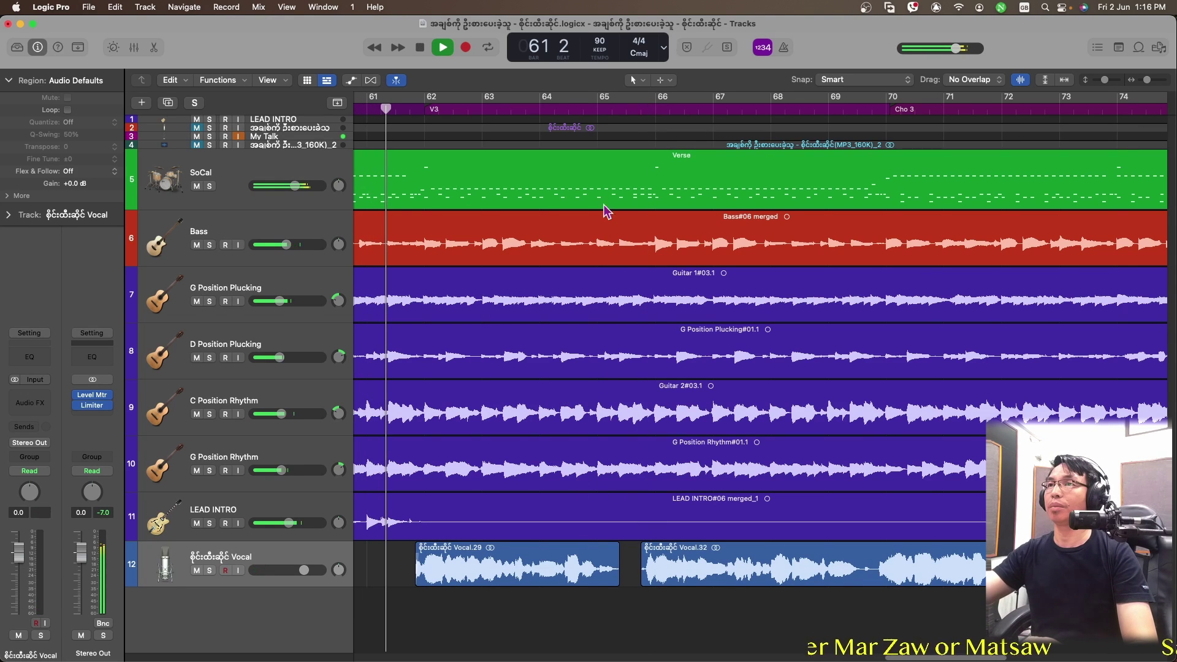
{"action": "left_click", "coordinate": [605, 107]}
{"action": "key", "text": "space"}
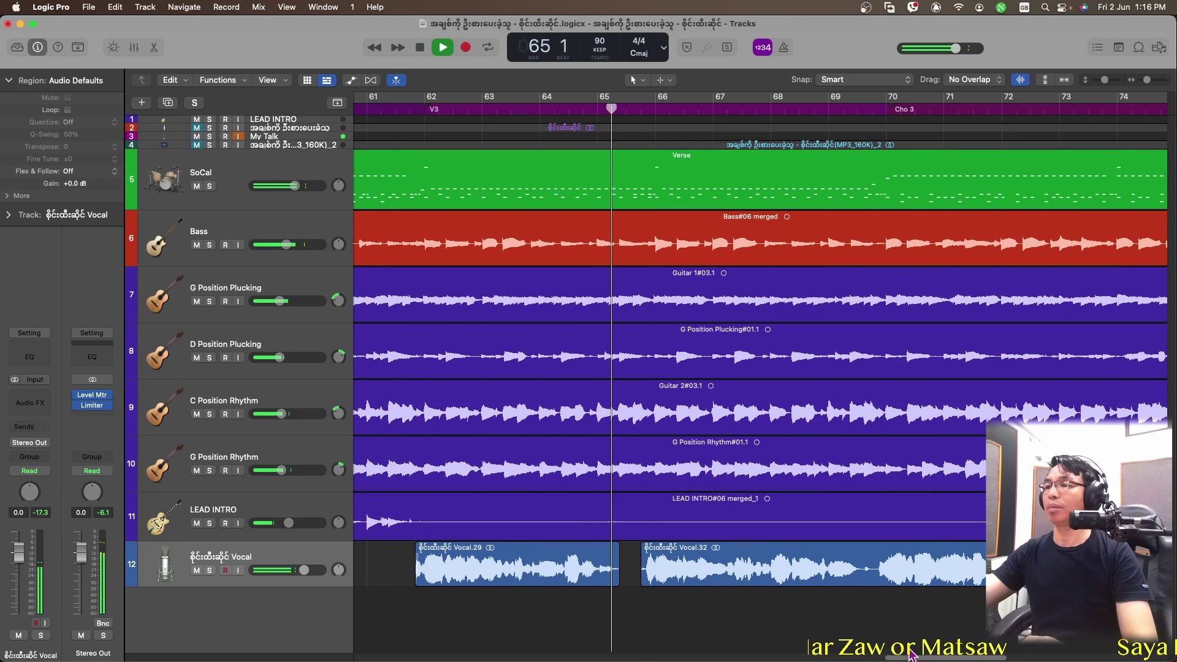
{"action": "left_click_drag", "start_coordinate": [914, 659], "coordinate": [939, 659]}
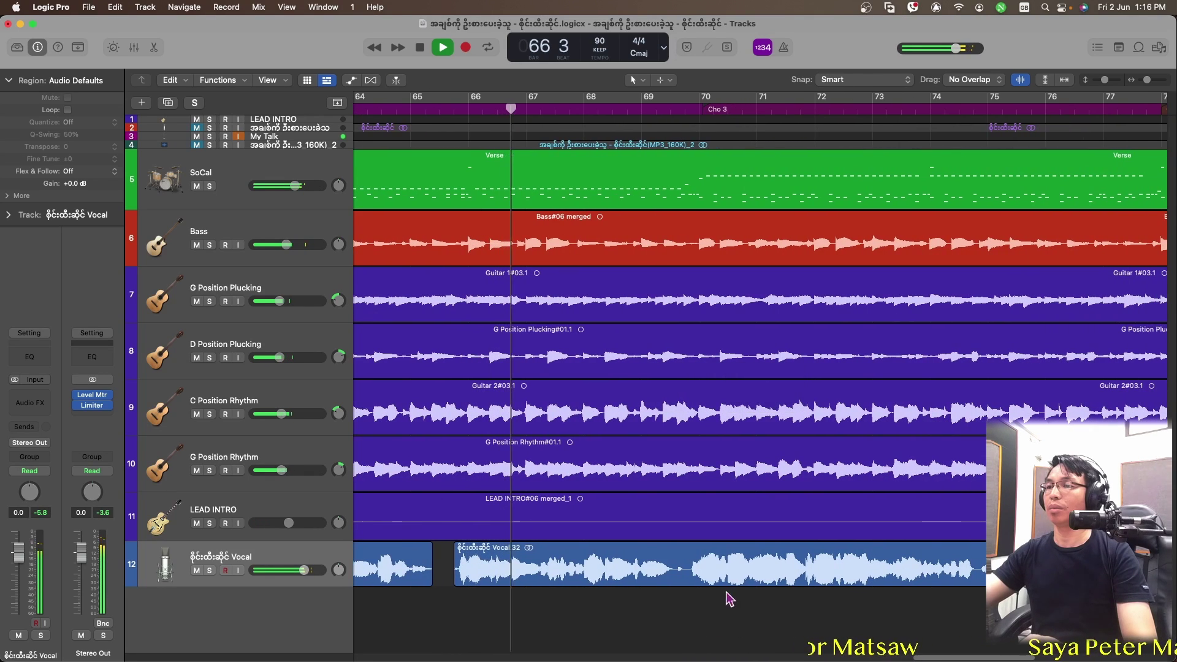
{"action": "left_click_drag", "start_coordinate": [672, 556], "coordinate": [691, 593]}
{"action": "key", "text": "Delete"}
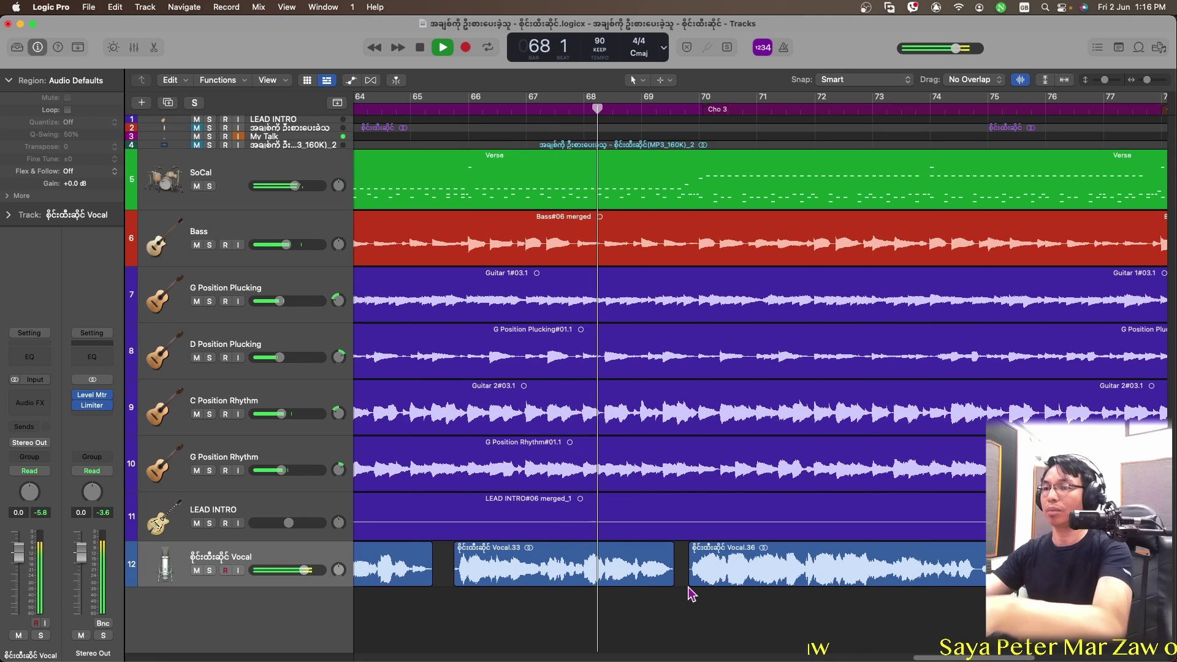
Step: Play through the third chorus and delete all residual vocal in the outro from bar 79 to the end
{"action": "scroll", "coordinate": [928, 656], "scroll_direction": "right", "scroll_amount": 5}
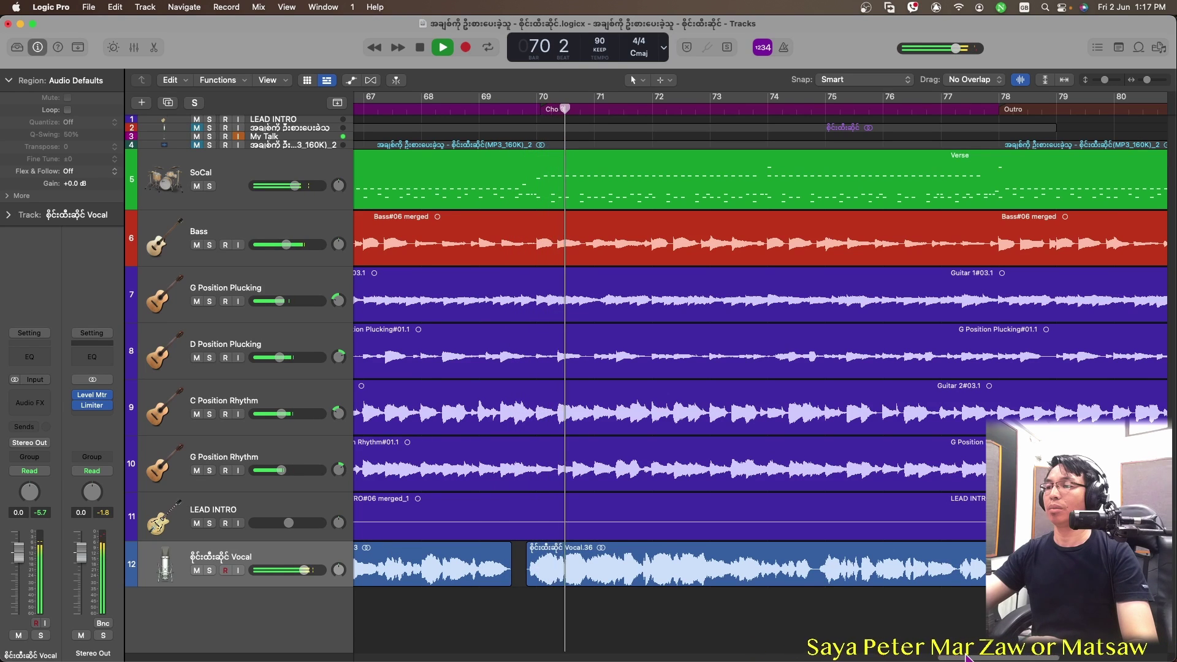
{"action": "scroll", "coordinate": [965, 658], "scroll_direction": "right", "scroll_amount": 3}
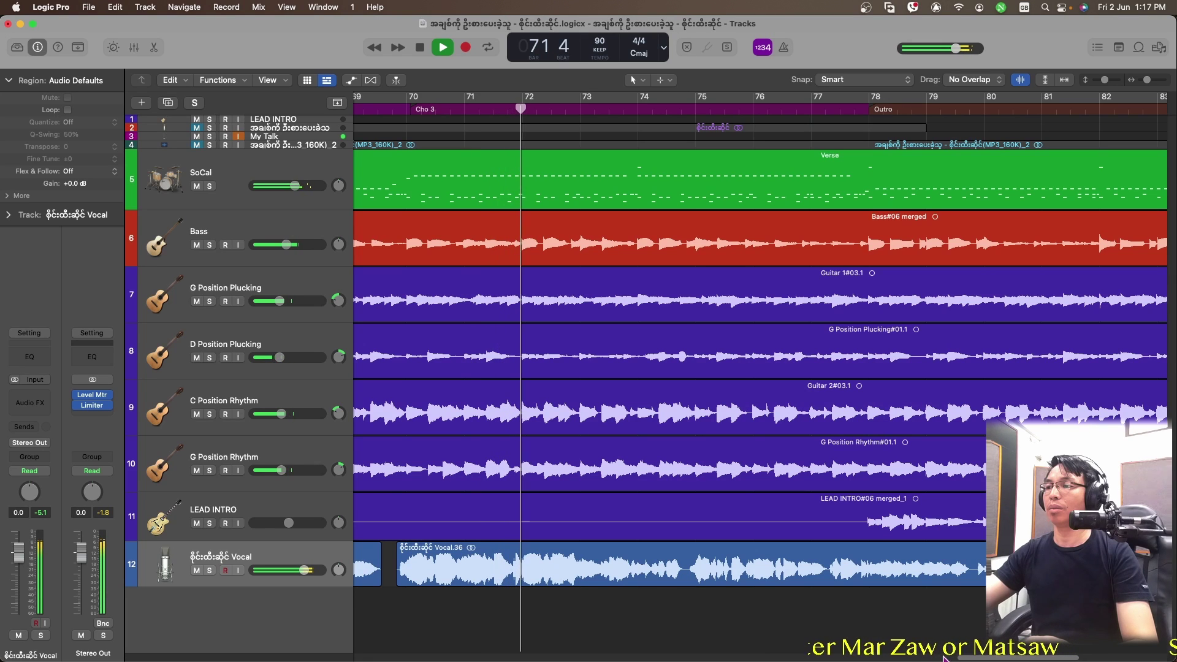
{"action": "scroll", "coordinate": [984, 659], "scroll_direction": "right", "scroll_amount": 2}
{"action": "scroll", "coordinate": [984, 659], "scroll_direction": "right", "scroll_amount": 2}
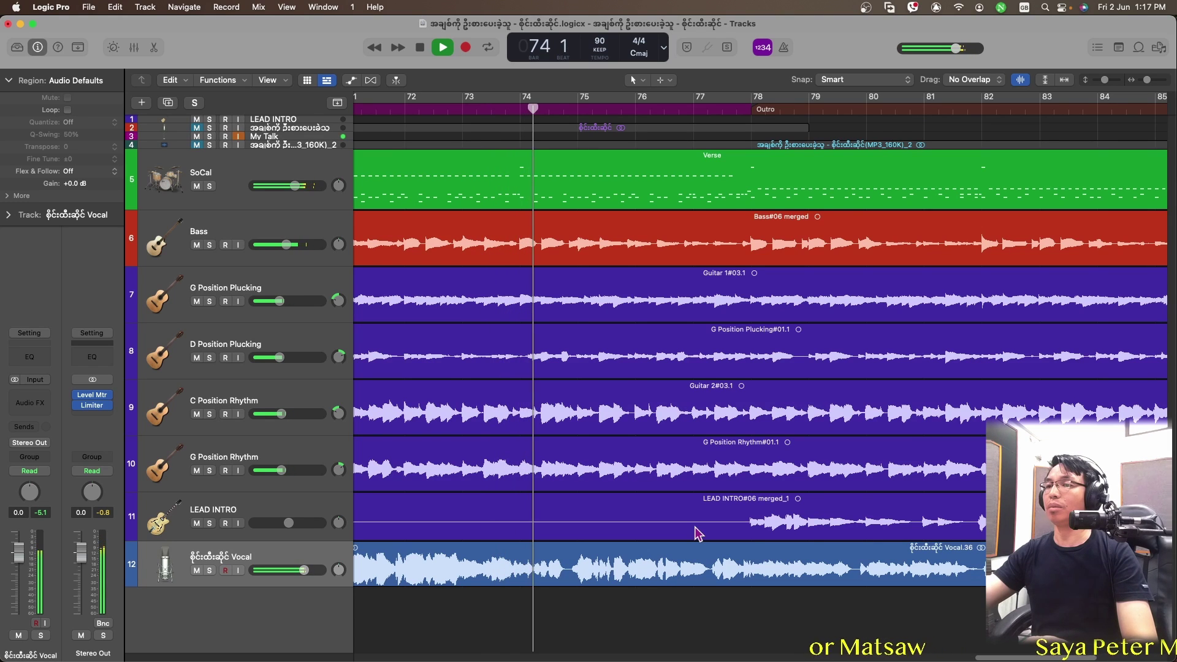
{"action": "scroll", "coordinate": [1004, 659], "scroll_direction": "right", "scroll_amount": 1}
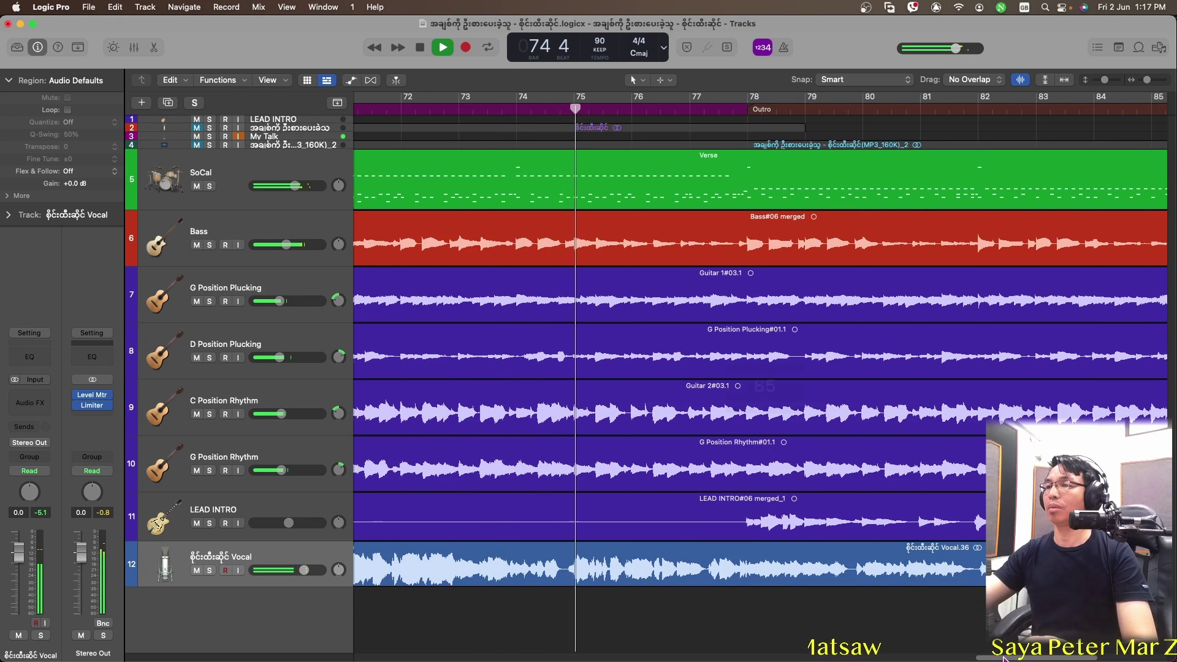
{"action": "scroll", "coordinate": [1004, 659], "scroll_direction": "right", "scroll_amount": 3}
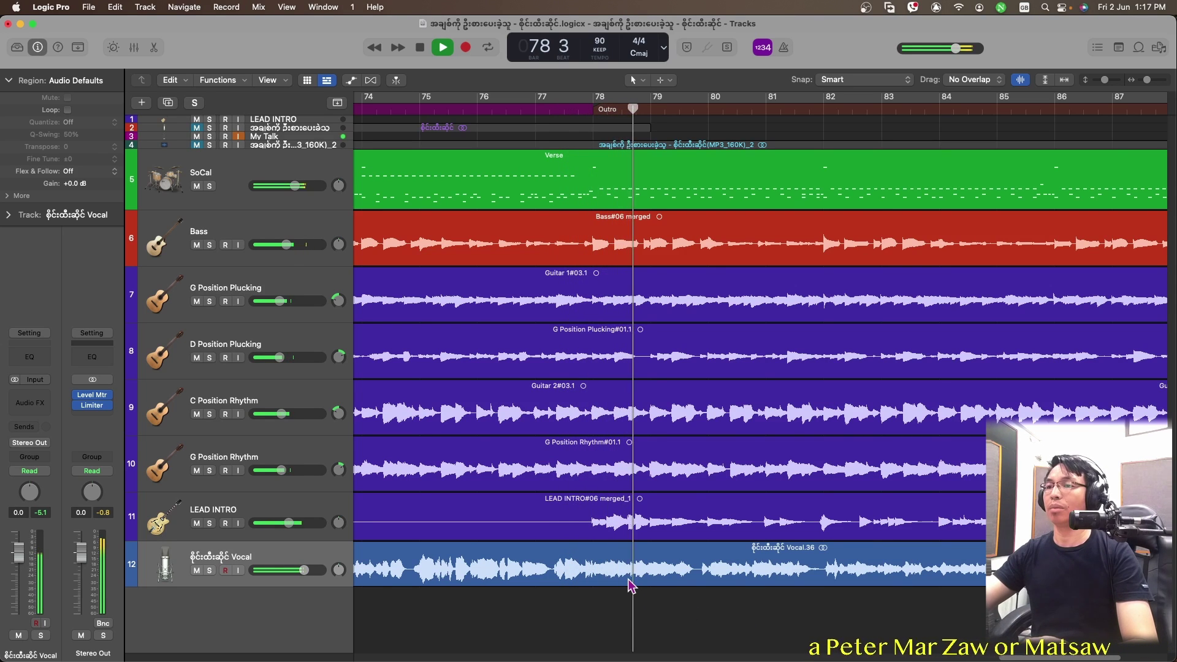
{"action": "key", "text": "space"}
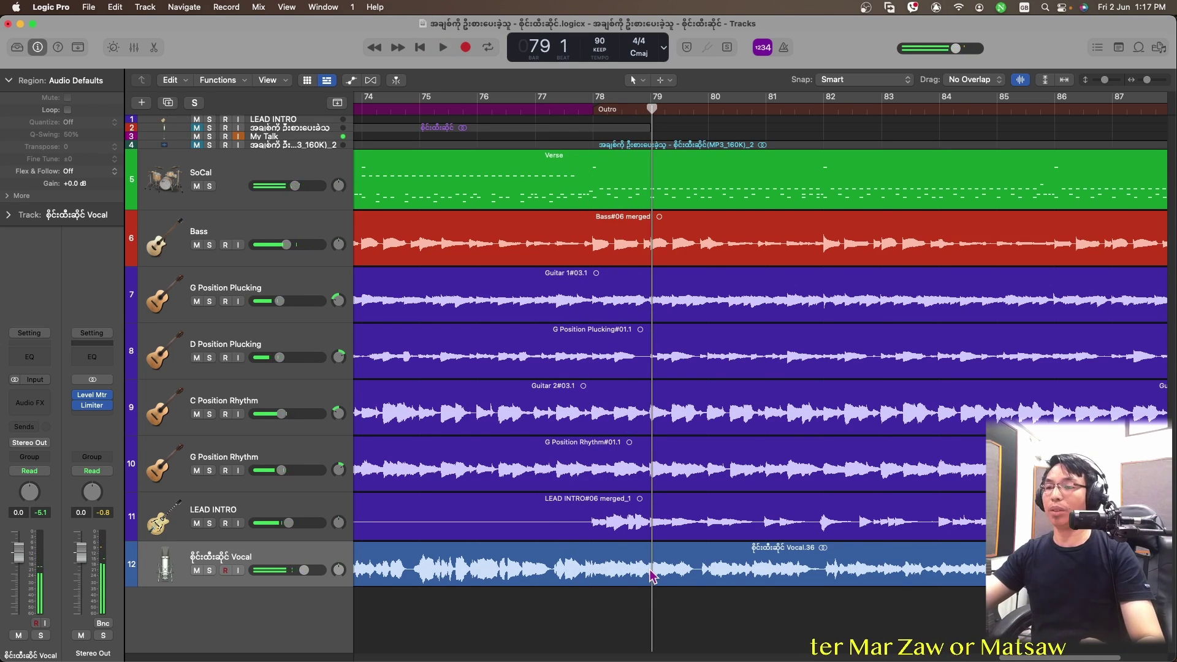
{"action": "left_click_drag", "start_coordinate": [651, 563], "coordinate": [1172, 570]}
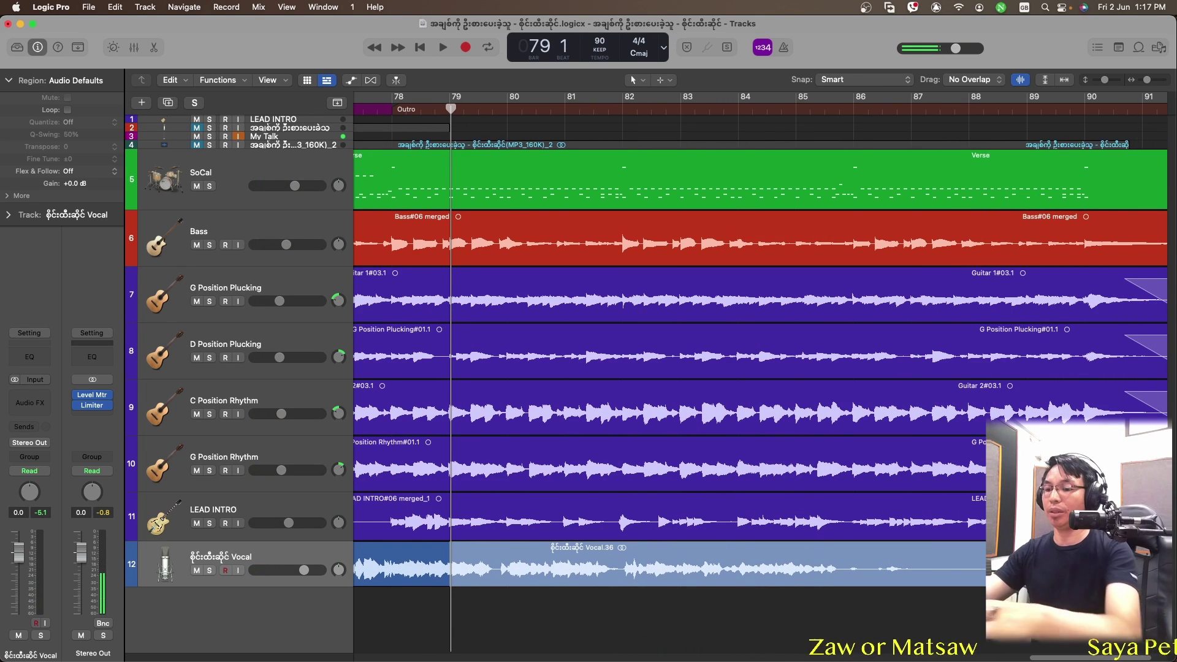
{"action": "key", "text": "Delete"}
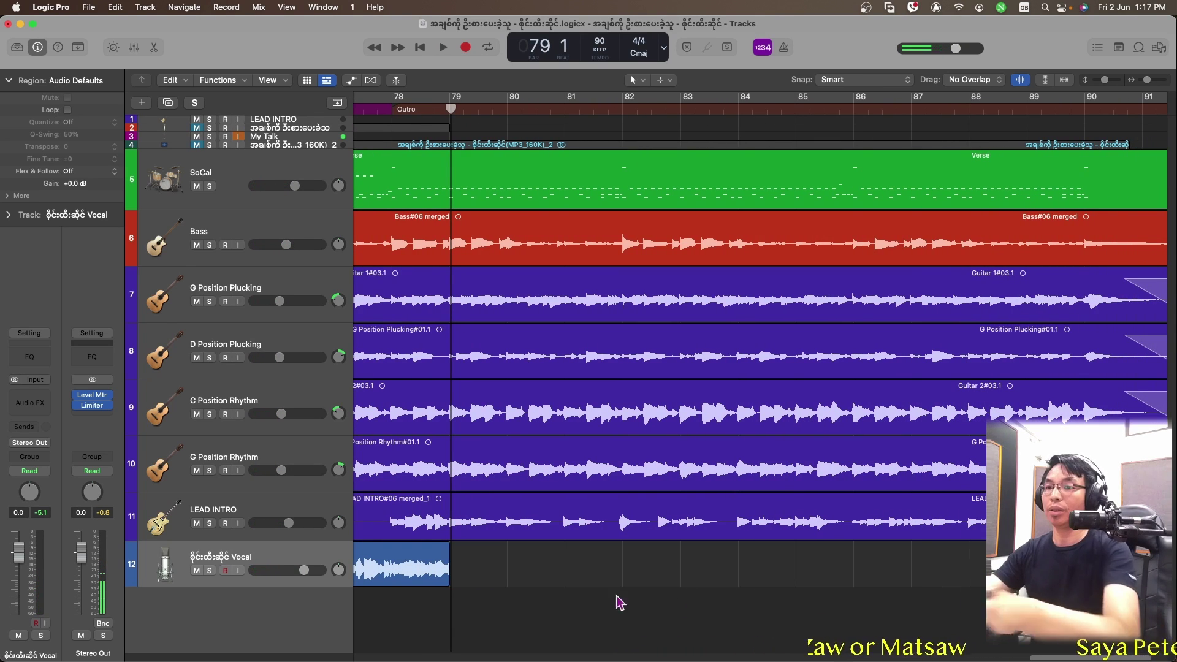
Step: Add a short fade-out at the end of the last vocal region at bar 79 and play the ending
{"action": "left_click", "coordinate": [446, 549]}
{"action": "left_click", "coordinate": [478, 564]}
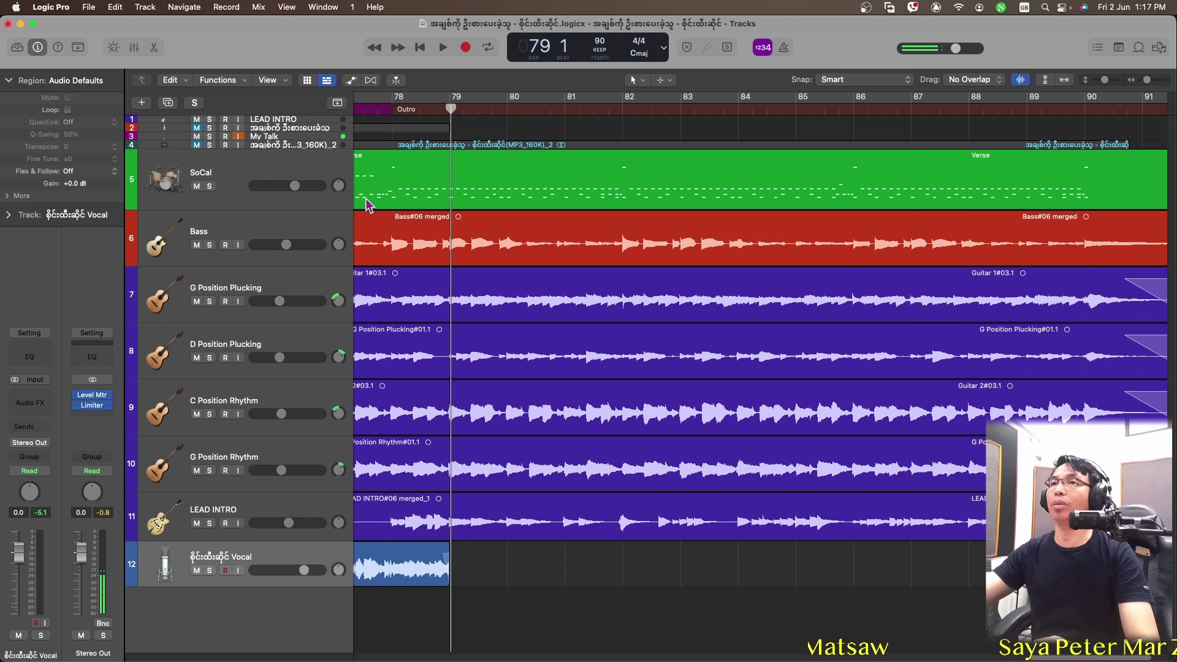
{"action": "key", "text": "space"}
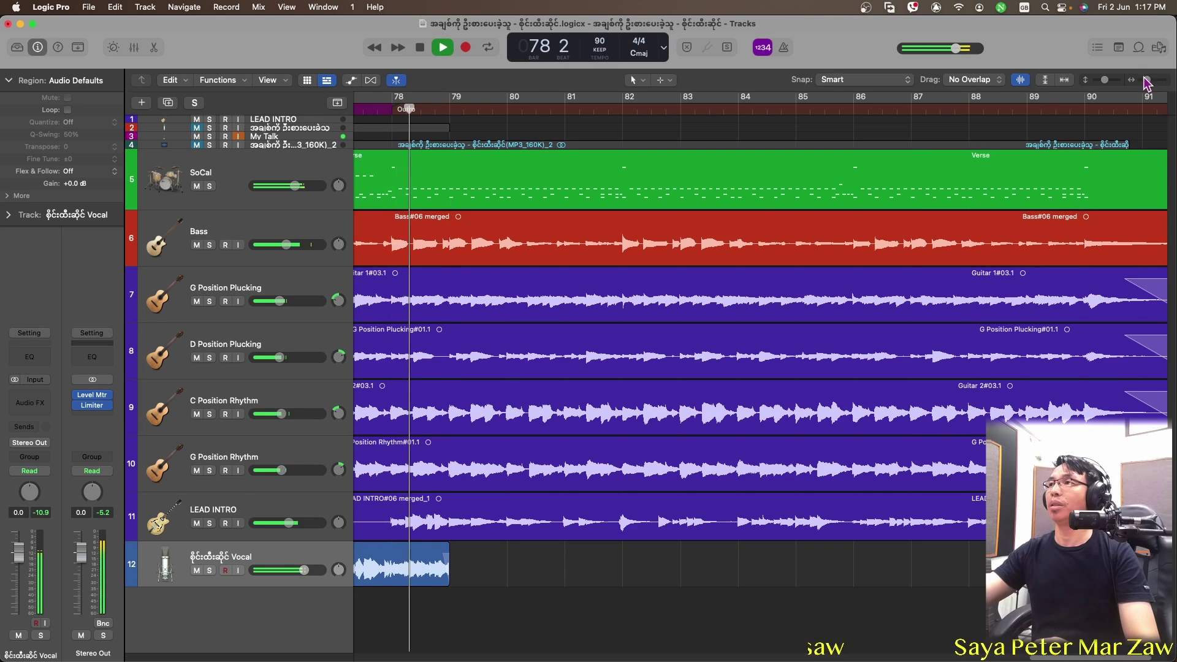
Step: Show the whole song, play from the first verse, and lower the vocal channel to -1.3 dB in the mixer
{"action": "left_click_drag", "start_coordinate": [1146, 79], "coordinate": [1142, 83]}
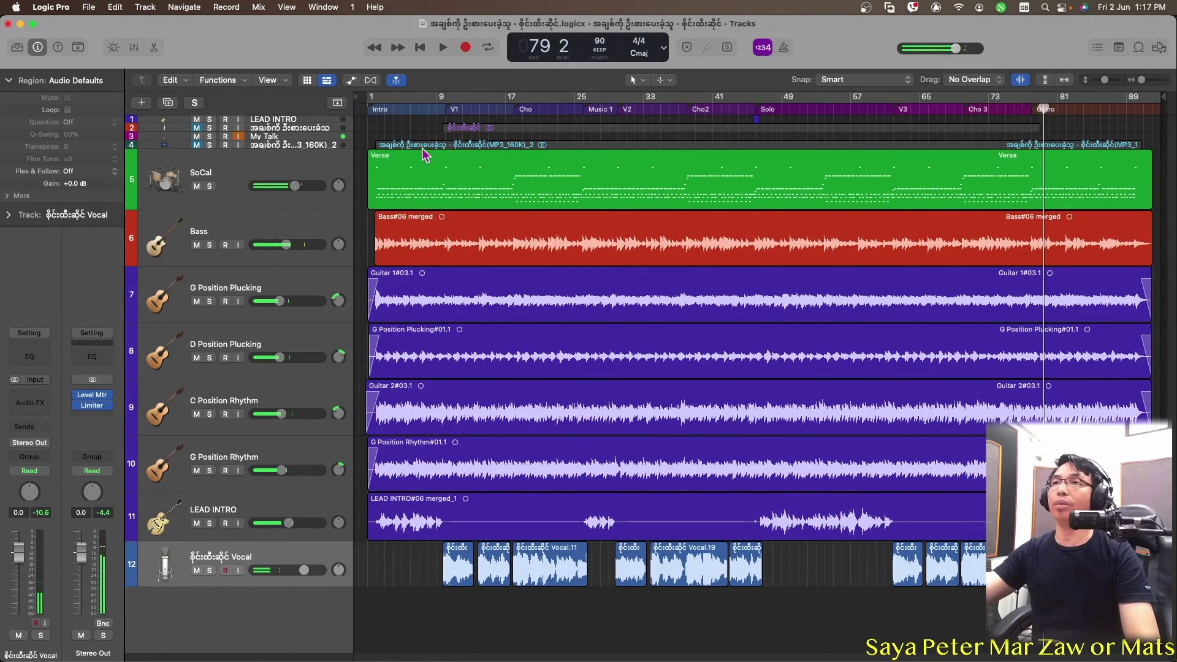
{"action": "left_click", "coordinate": [435, 110]}
{"action": "key", "text": "space"}
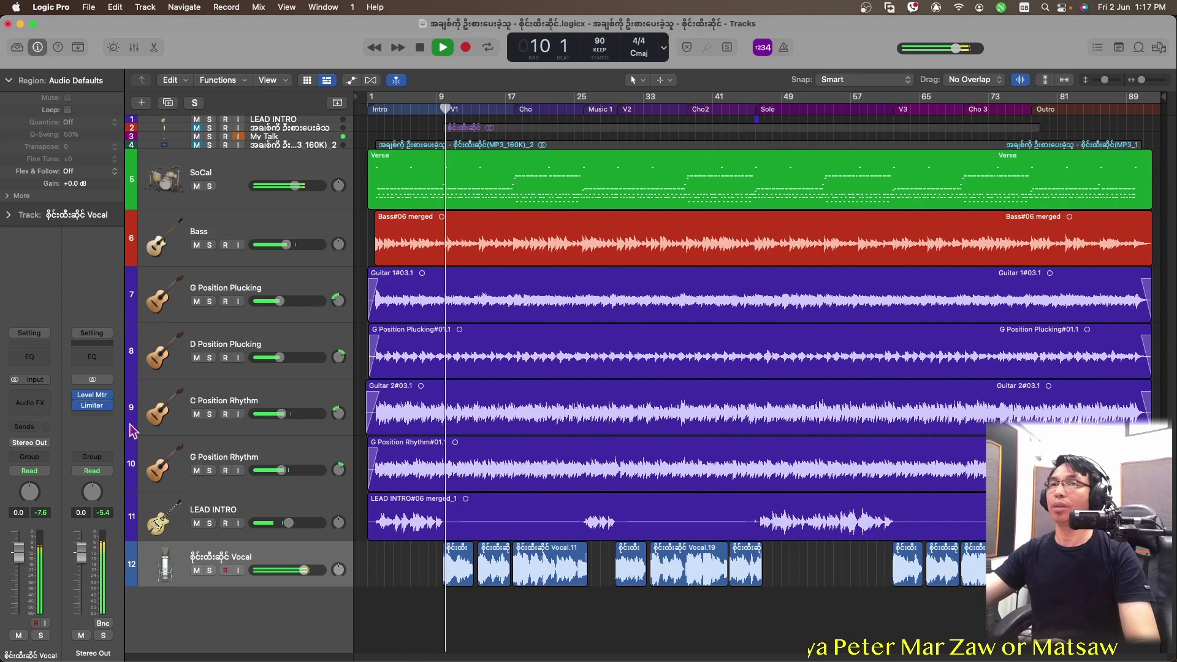
{"action": "left_click", "coordinate": [133, 47]}
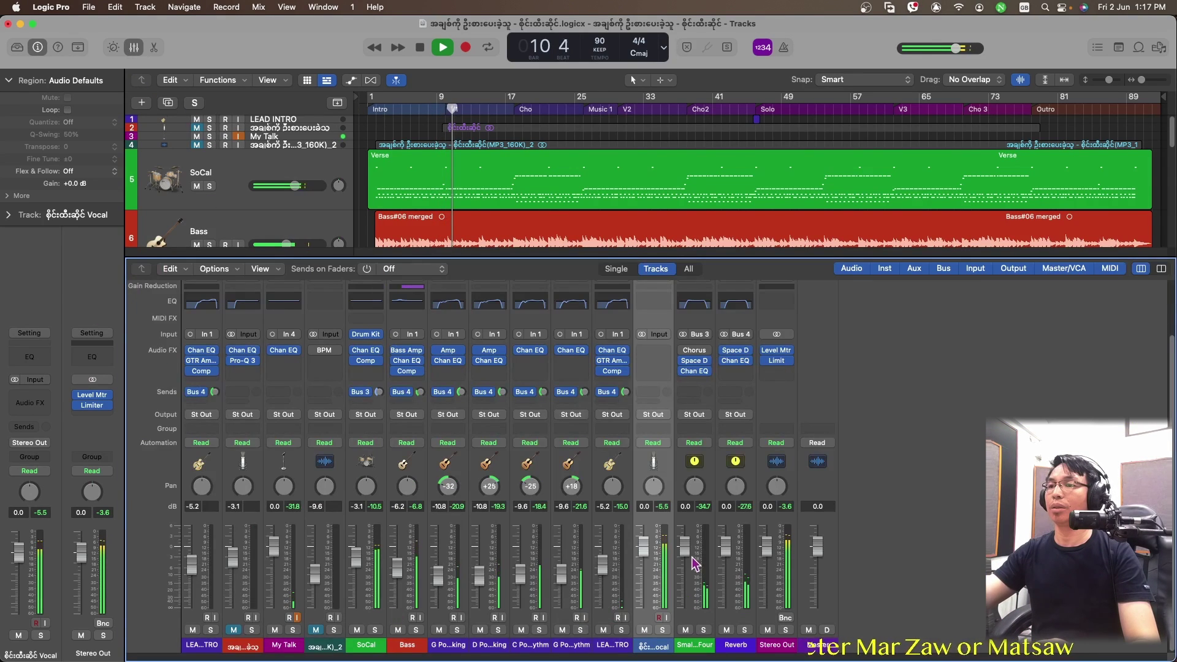
{"action": "left_click_drag", "start_coordinate": [643, 556], "coordinate": [644, 561]}
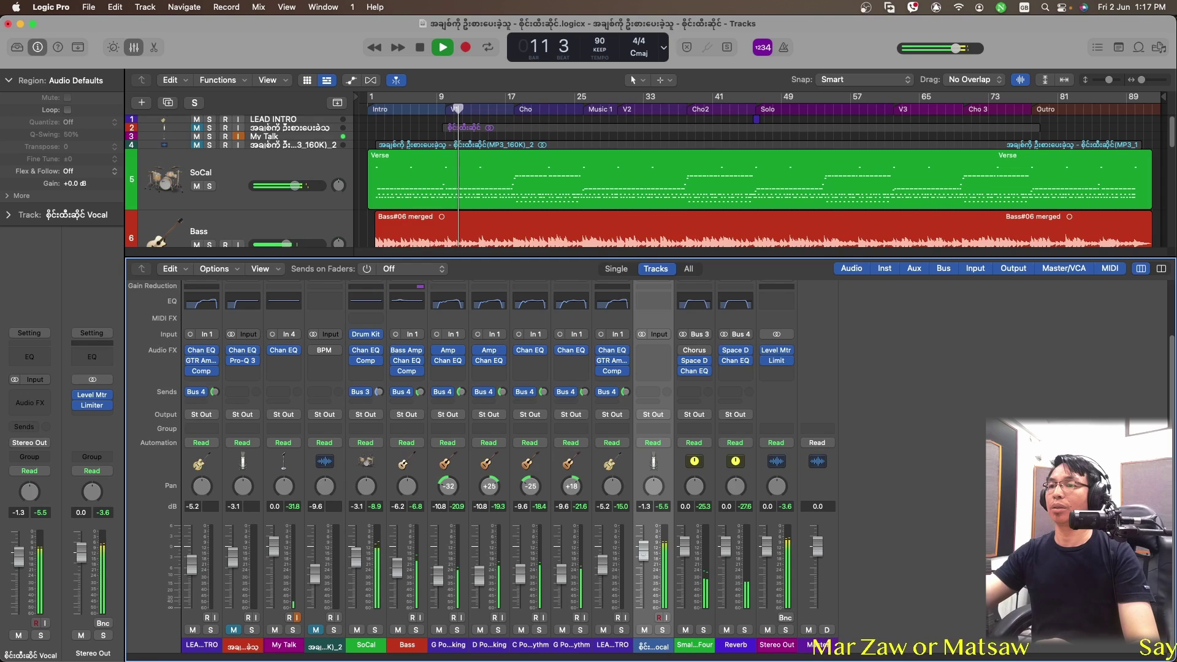
Step: Insert a stereo Channel EQ on the vocal channel with a 24 dB/Oct low cut at about 190 Hz
{"action": "left_click", "coordinate": [651, 351]}
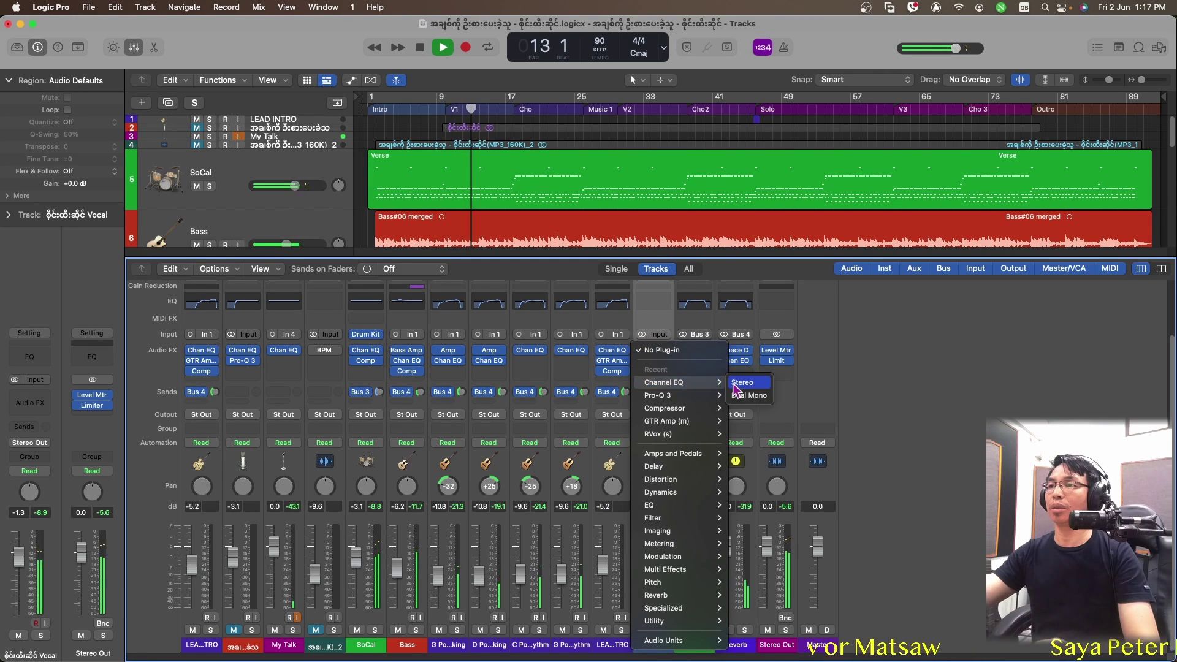
{"action": "mouse_move", "coordinate": [636, 600]}
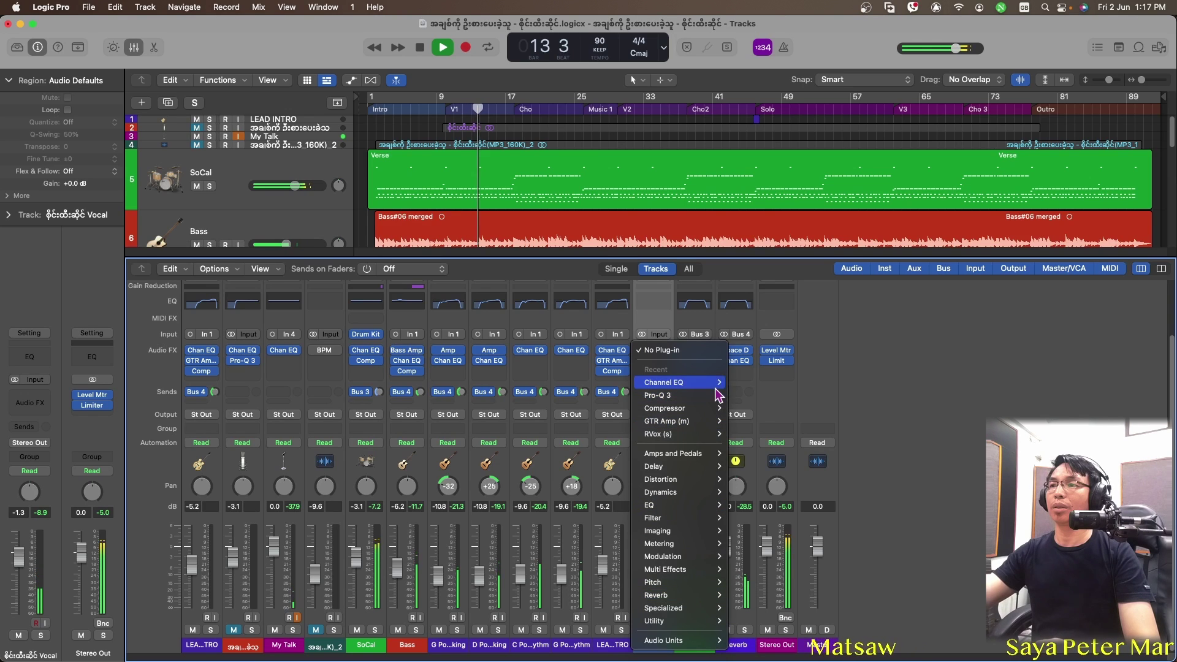
{"action": "left_click", "coordinate": [742, 383]}
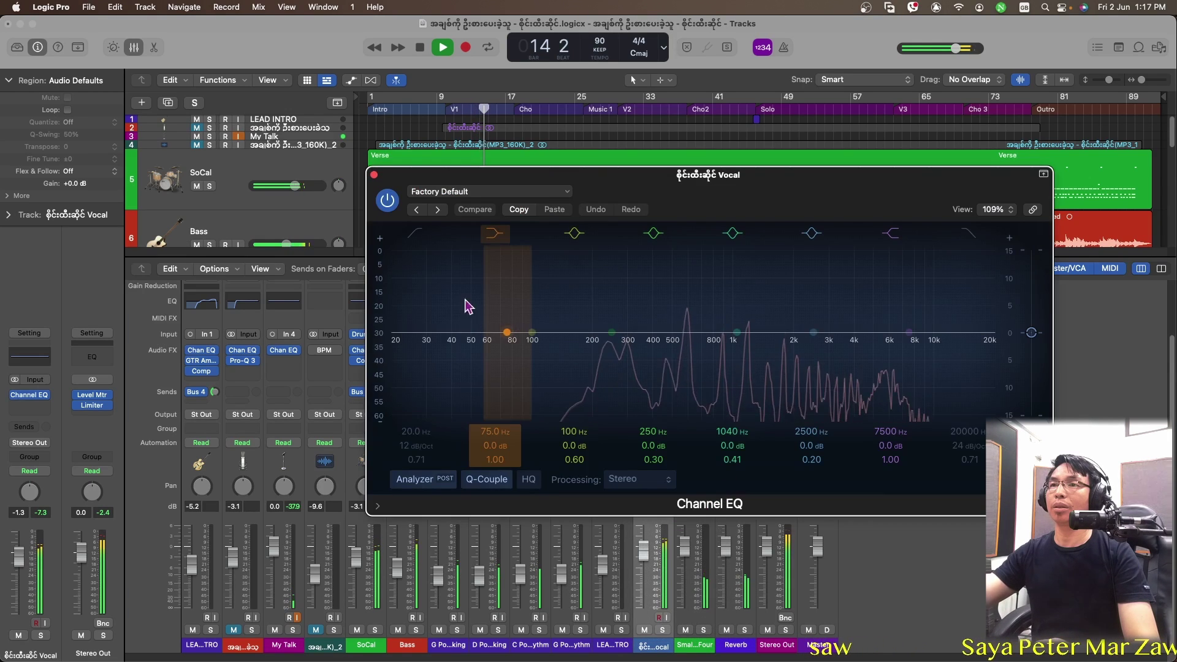
{"action": "left_click_drag", "start_coordinate": [417, 292], "coordinate": [618, 307]}
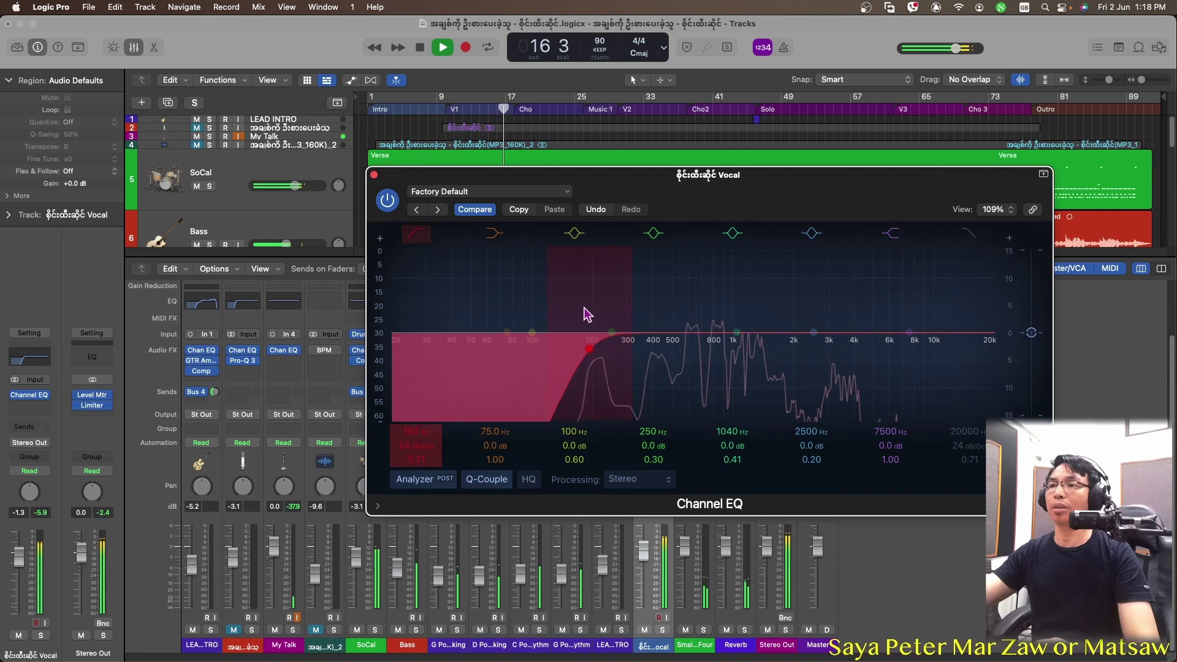
{"action": "left_click", "coordinate": [374, 176]}
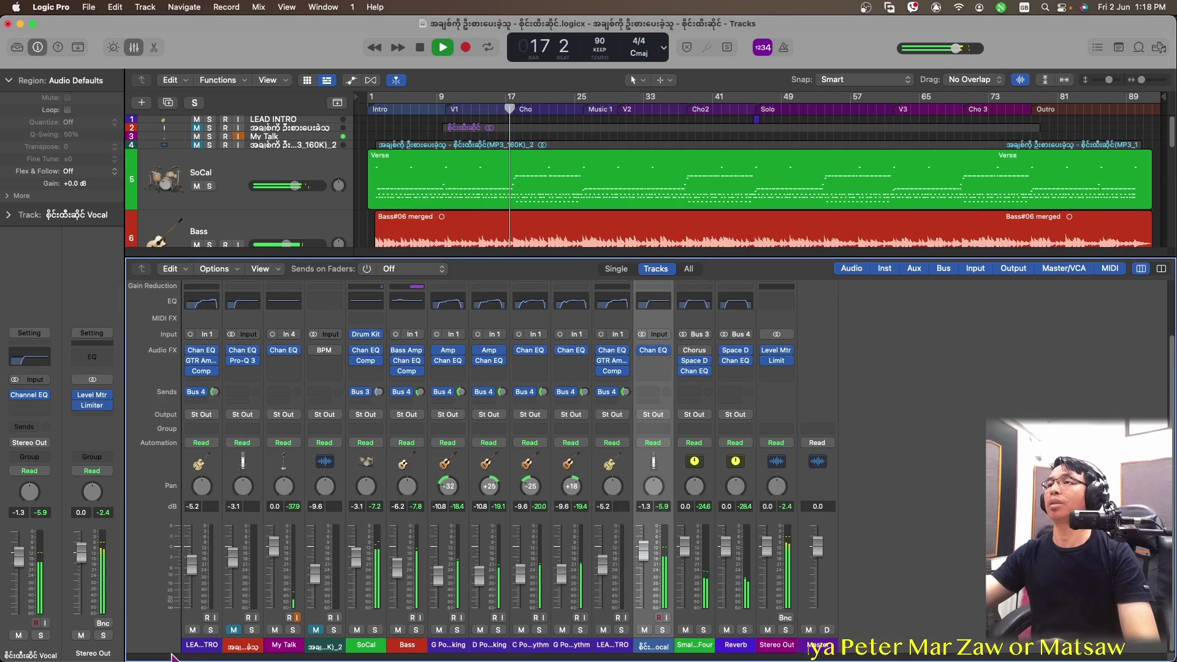
Step: Hide the mixer, lower the vocal track's volume to -2.8 dB, and slightly reduce its track height
{"action": "left_click", "coordinate": [134, 47]}
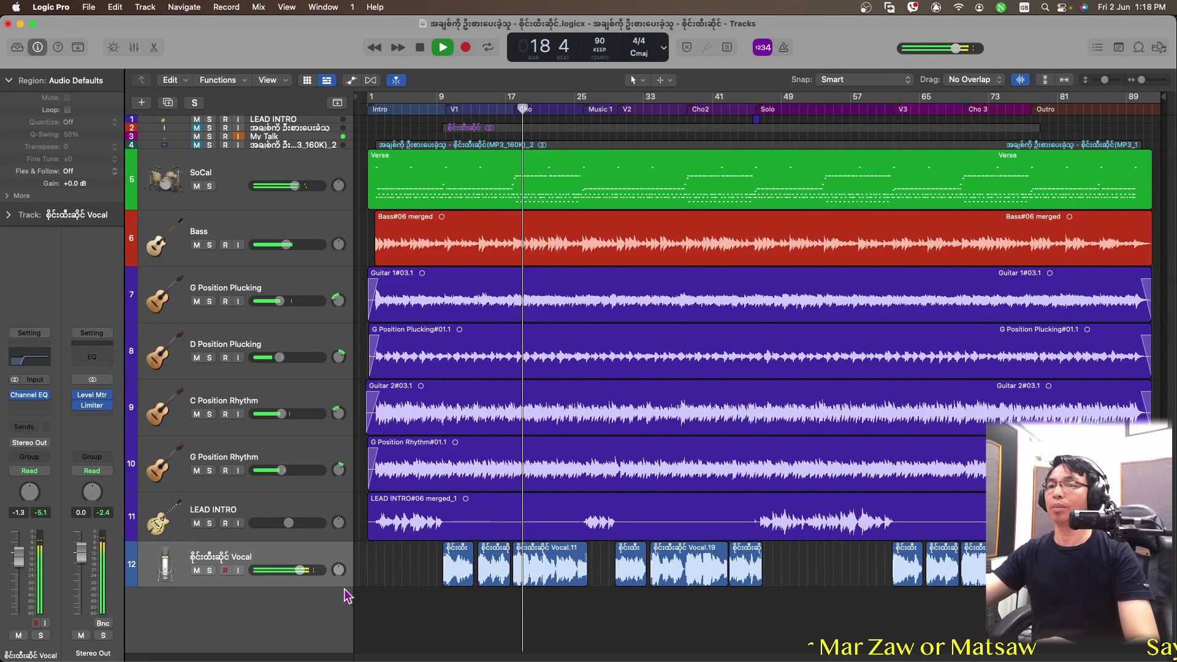
{"action": "left_click_drag", "start_coordinate": [301, 571], "coordinate": [296, 571]}
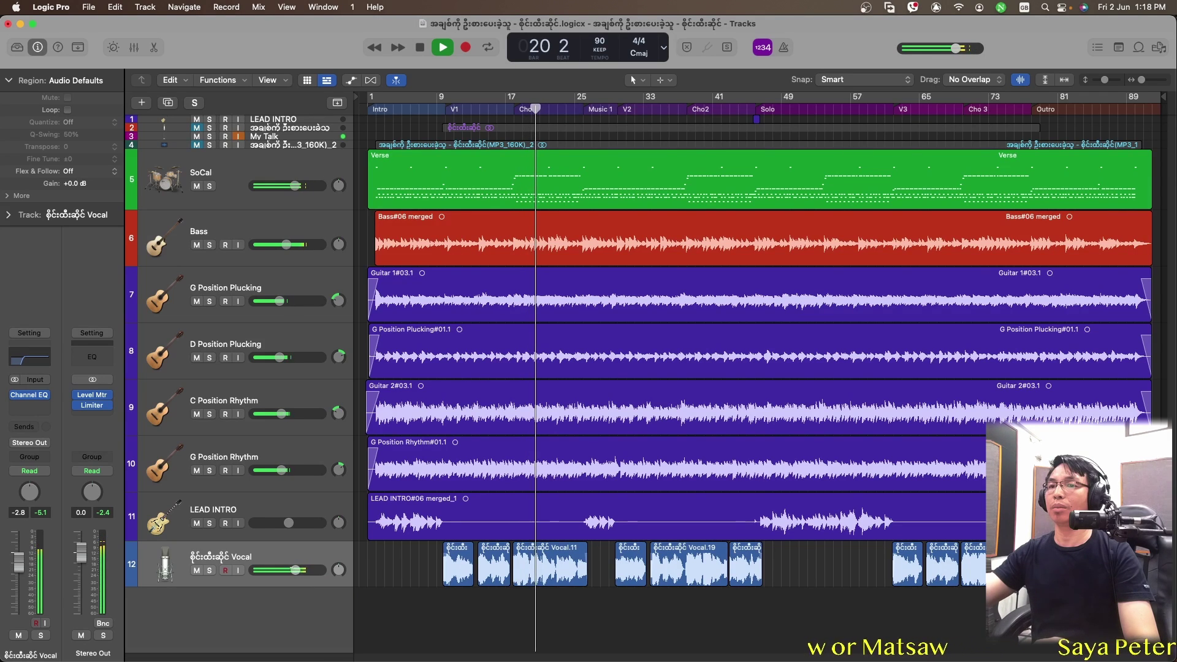
{"action": "left_click_drag", "start_coordinate": [342, 586], "coordinate": [342, 577]}
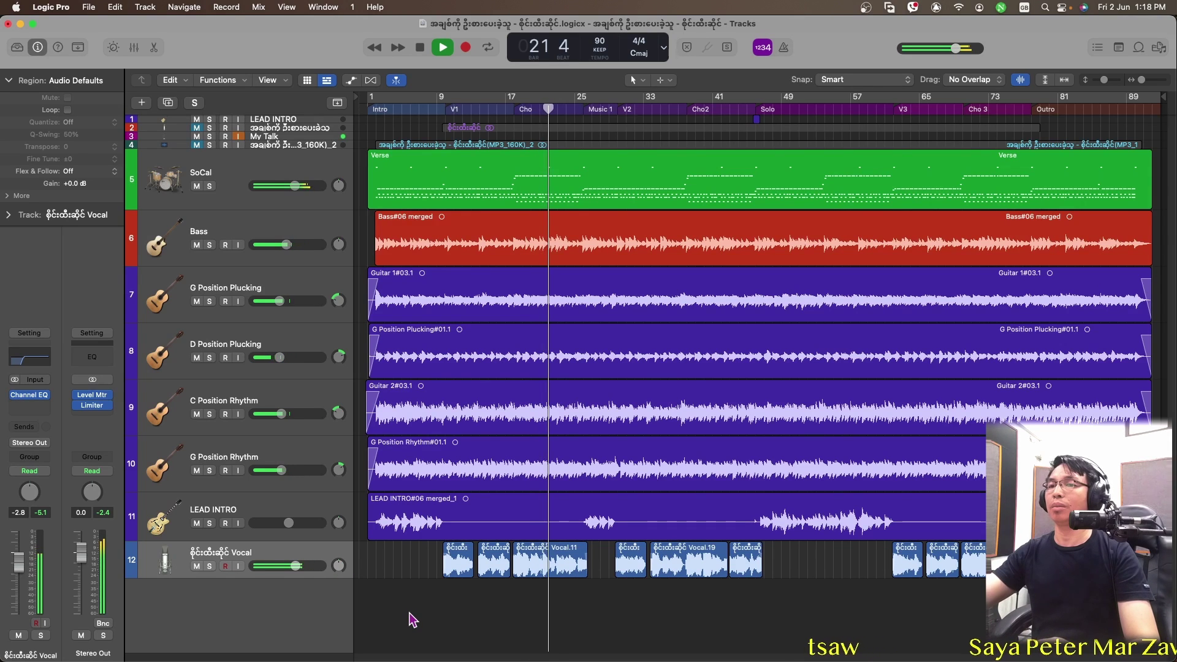
Step: Stop playback and join all the regions on the vocal track into one region, creating a new audio file
{"action": "key", "text": "space"}
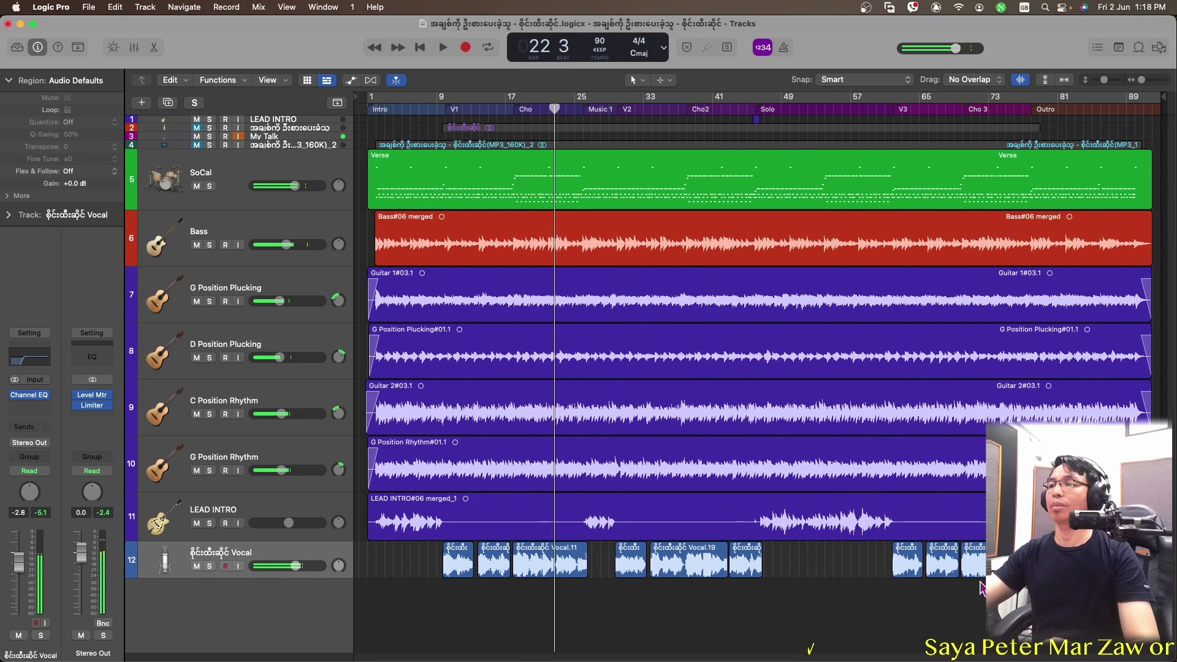
{"action": "left_click_drag", "start_coordinate": [944, 606], "coordinate": [451, 576]}
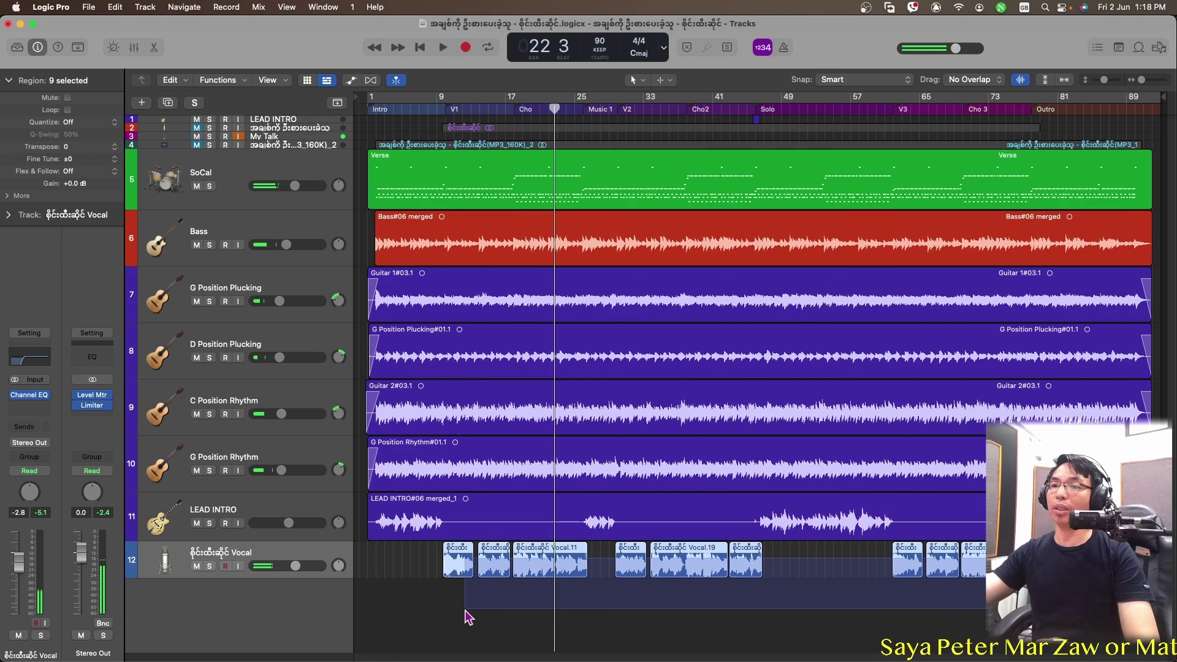
{"action": "right_click", "coordinate": [461, 573]}
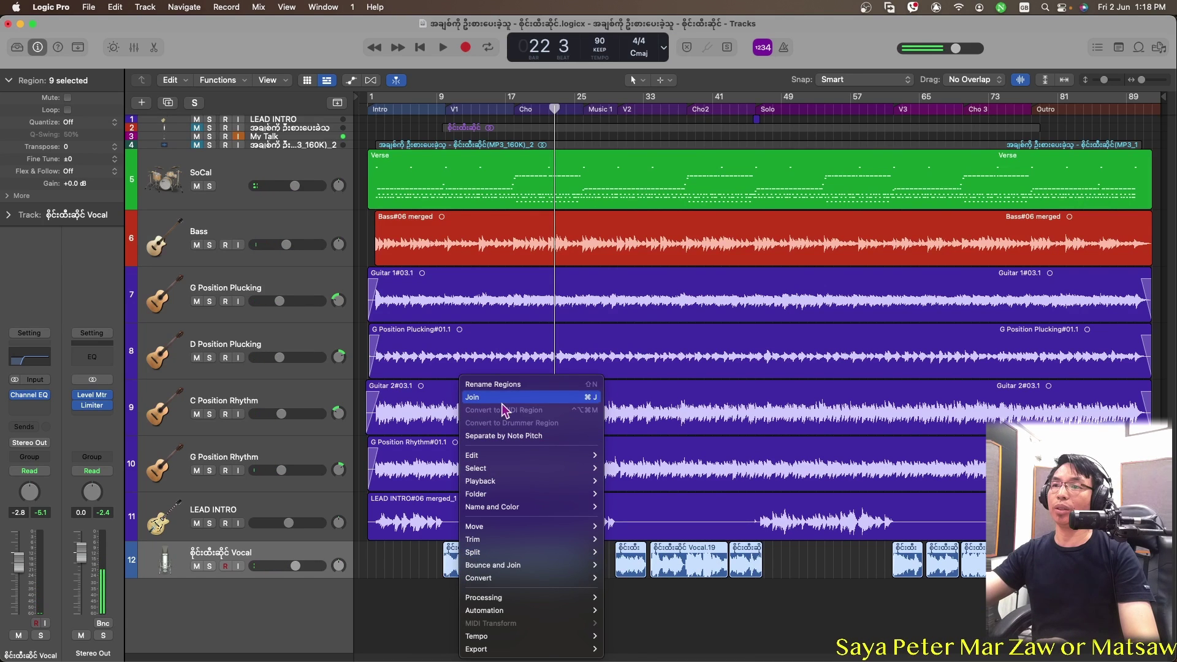
{"action": "left_click", "coordinate": [563, 398]}
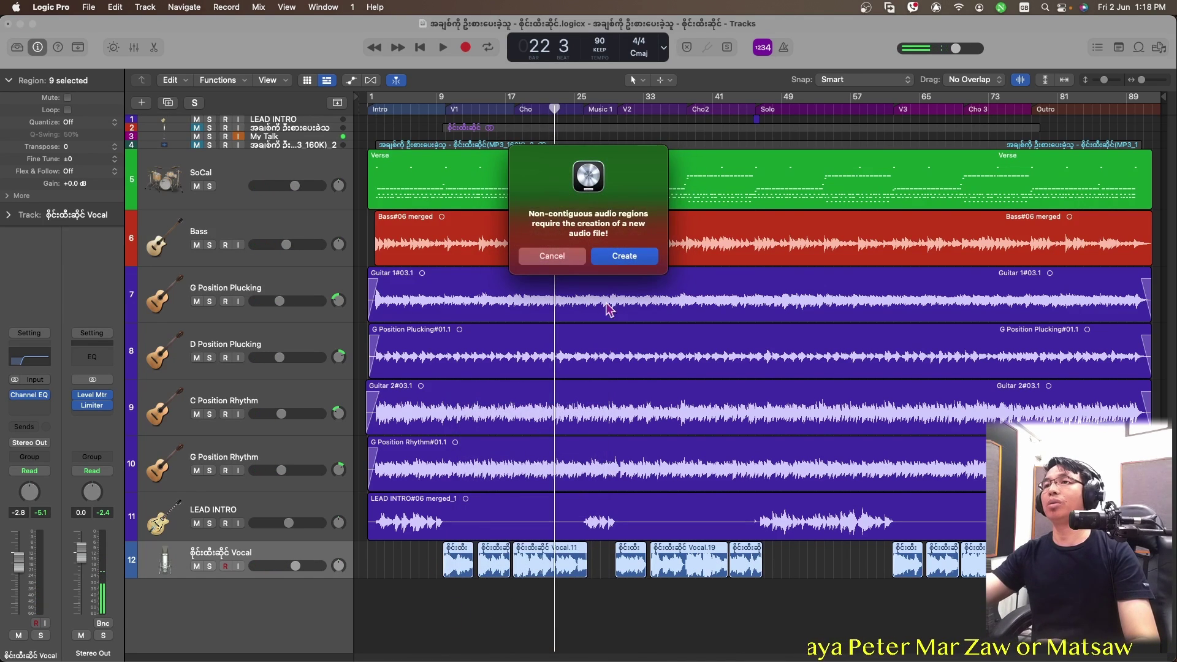
{"action": "left_click", "coordinate": [635, 257]}
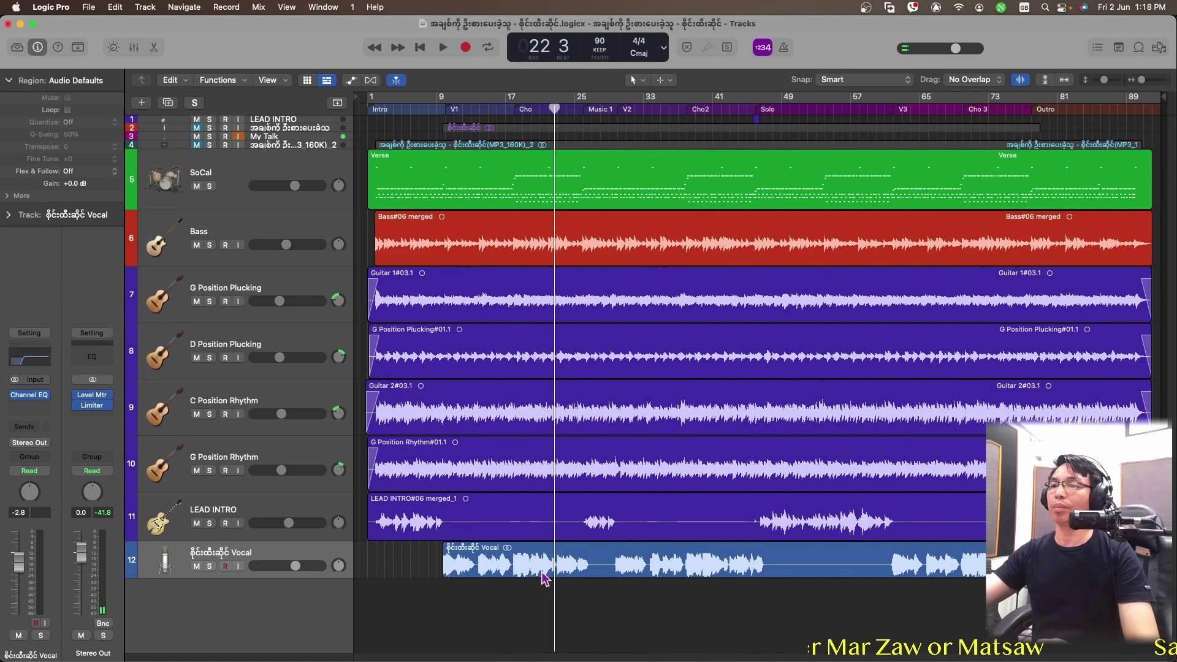
Step: Color the vocal track and its joined region bright purple, and play the song from the first verse at about bar 9
{"action": "right_click", "coordinate": [134, 560]}
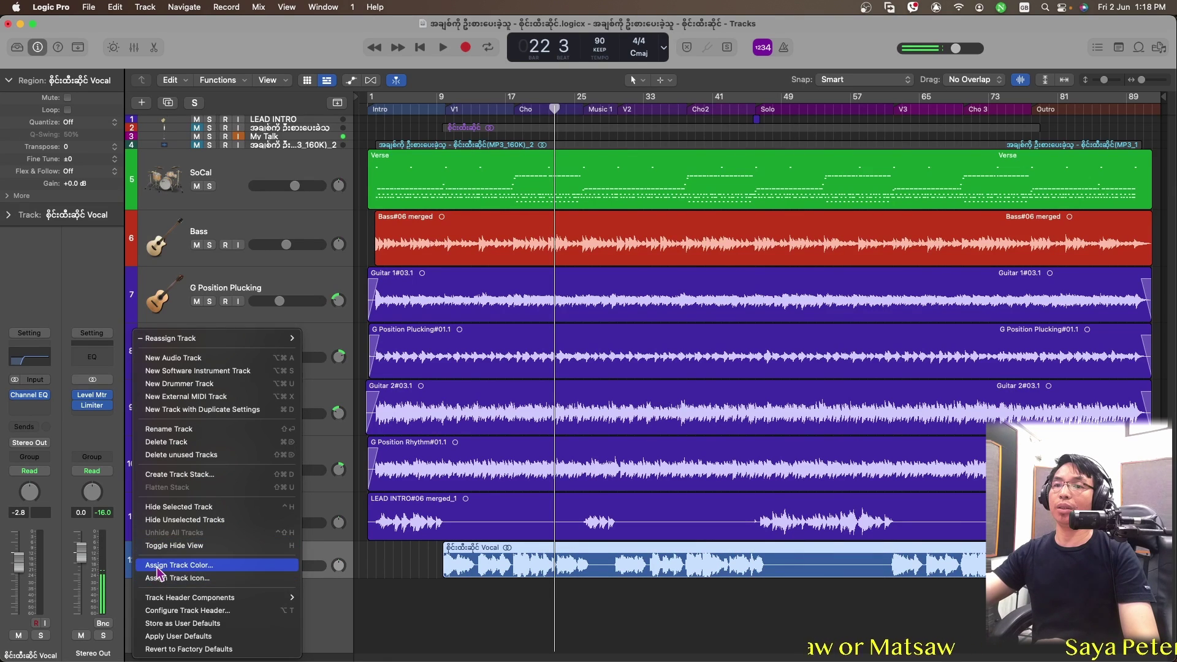
{"action": "left_click", "coordinate": [159, 565]}
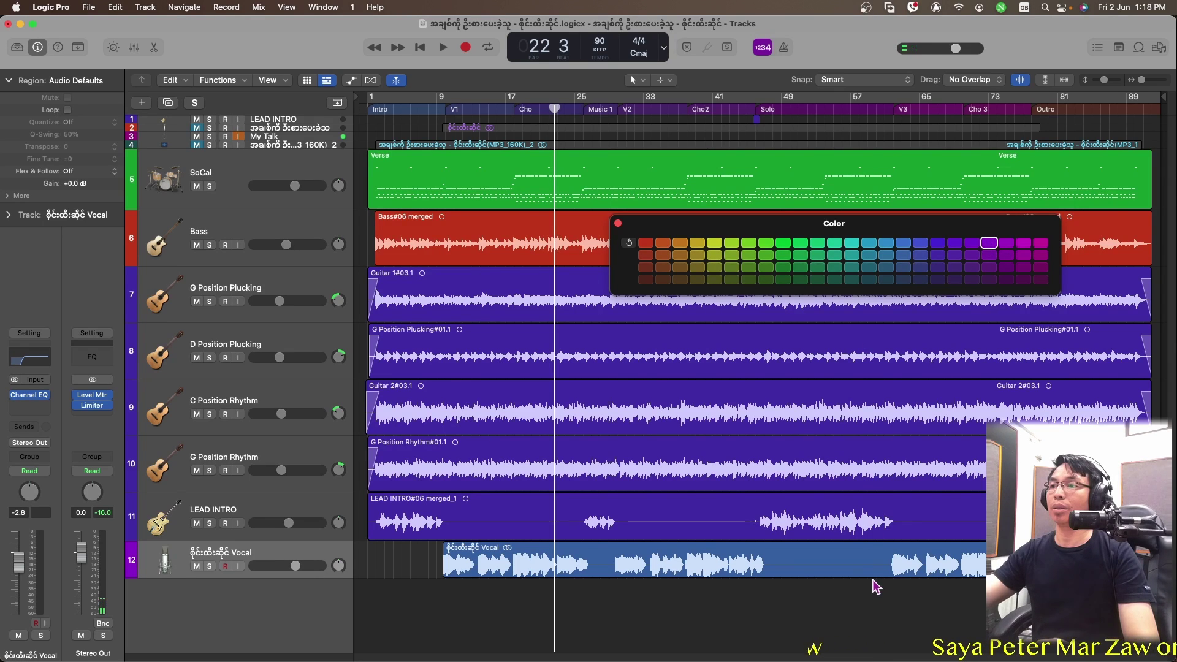
{"action": "left_click", "coordinate": [870, 550]}
{"action": "left_click", "coordinate": [989, 243]}
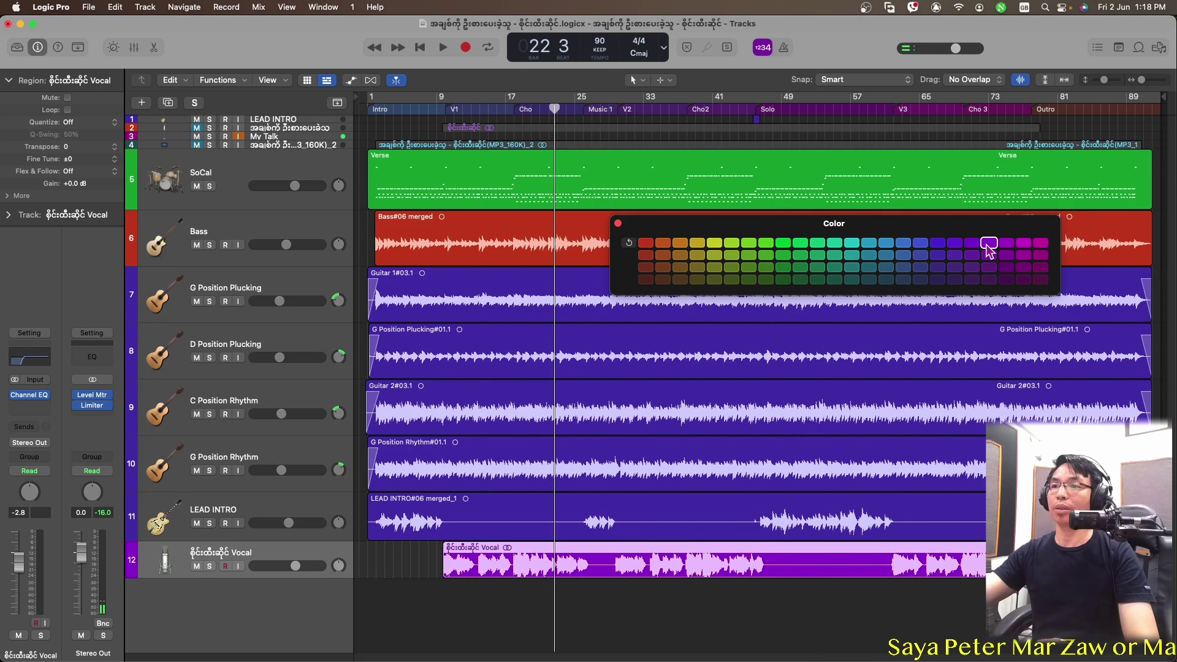
{"action": "left_click", "coordinate": [804, 626]}
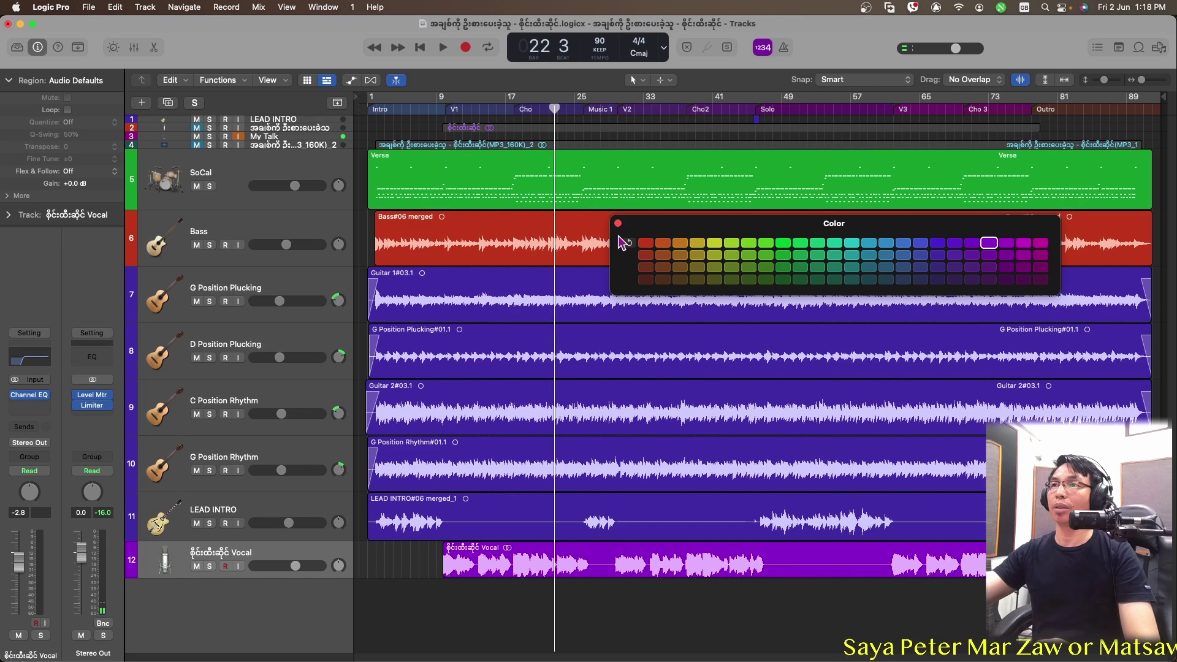
{"action": "left_click", "coordinate": [619, 224]}
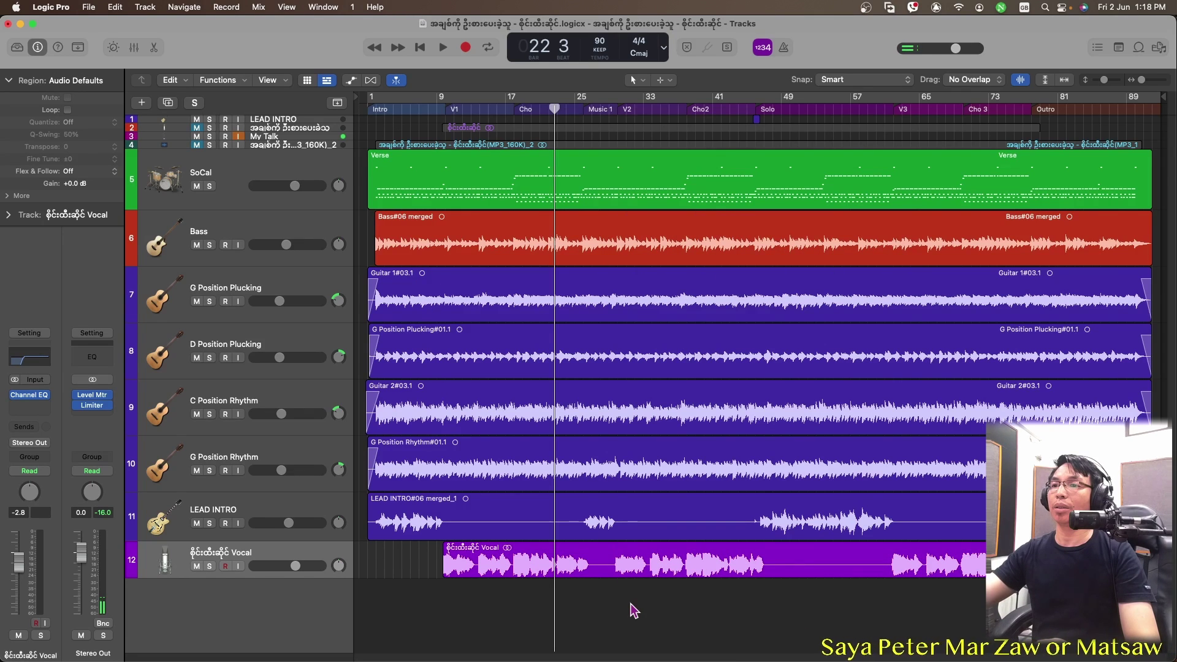
{"action": "left_click", "coordinate": [436, 106]}
{"action": "key", "text": "space"}
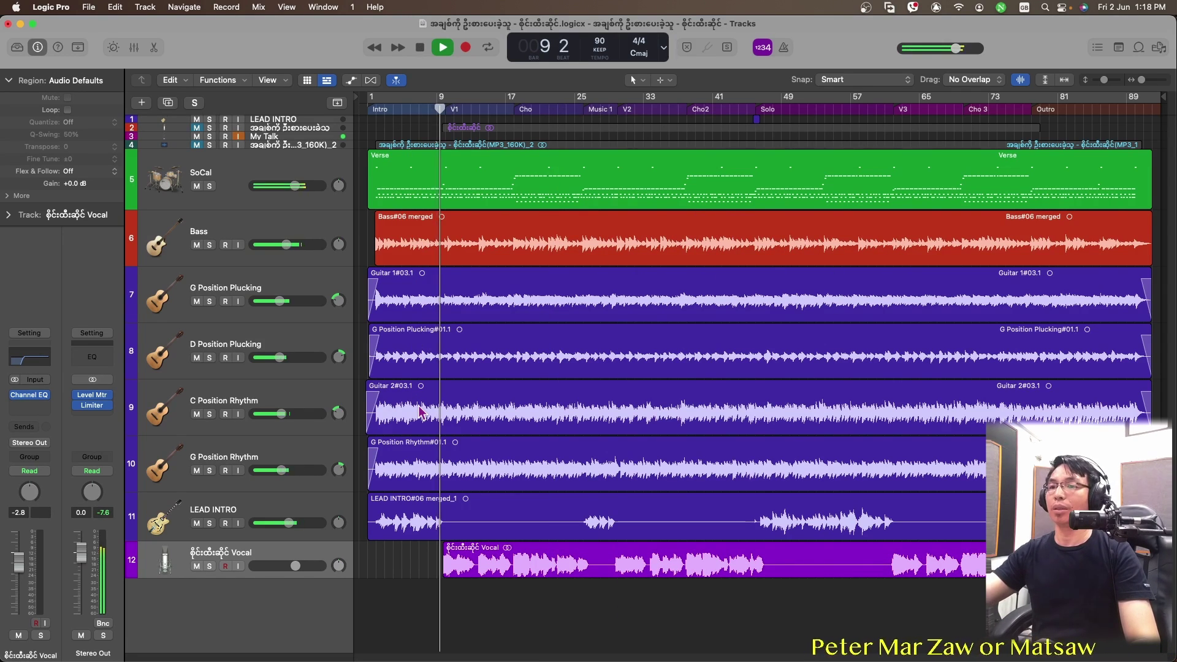